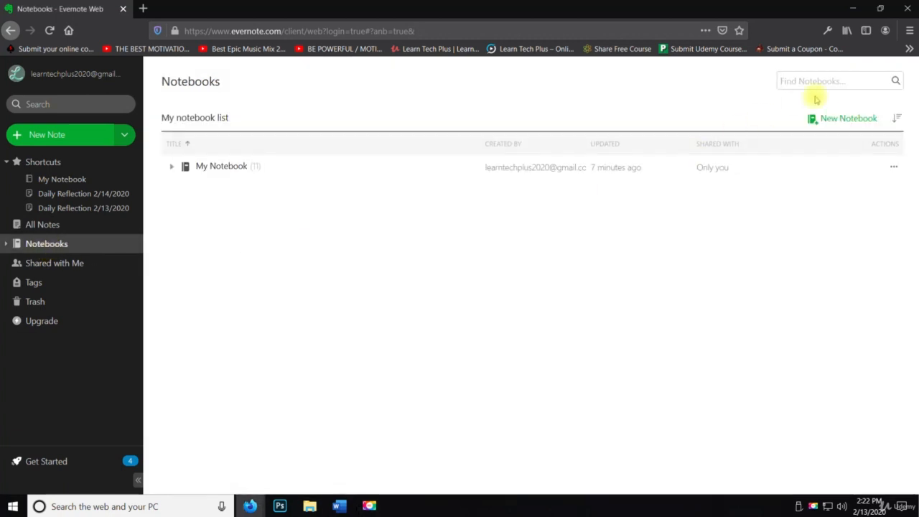
- Create a new notebook named Courses
click(826, 119)
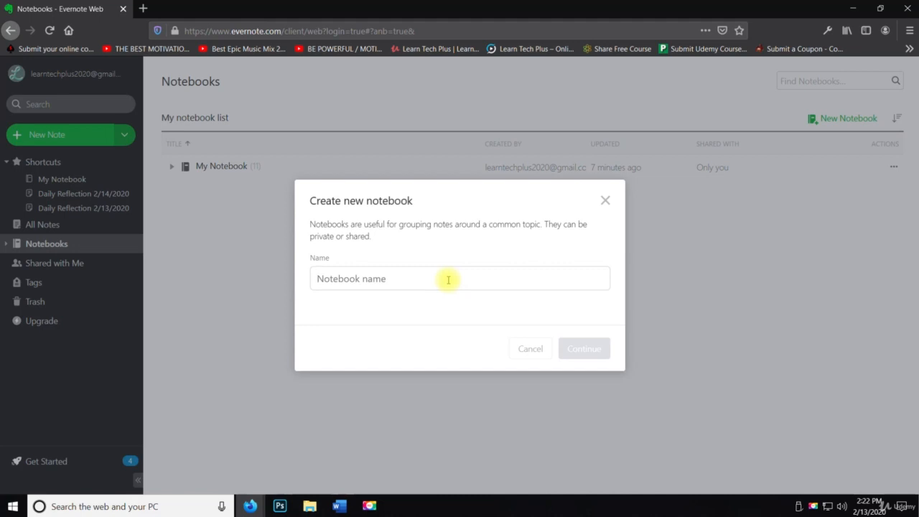
text(C)
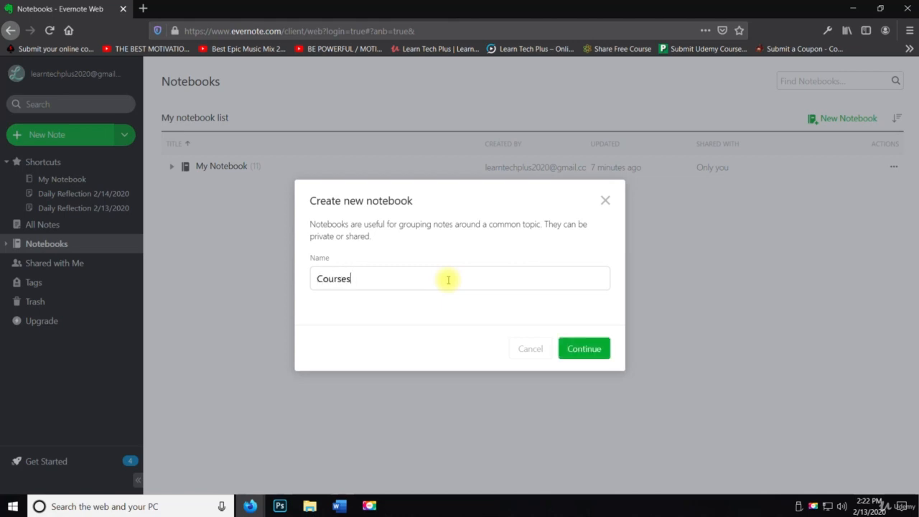
text(ourses)
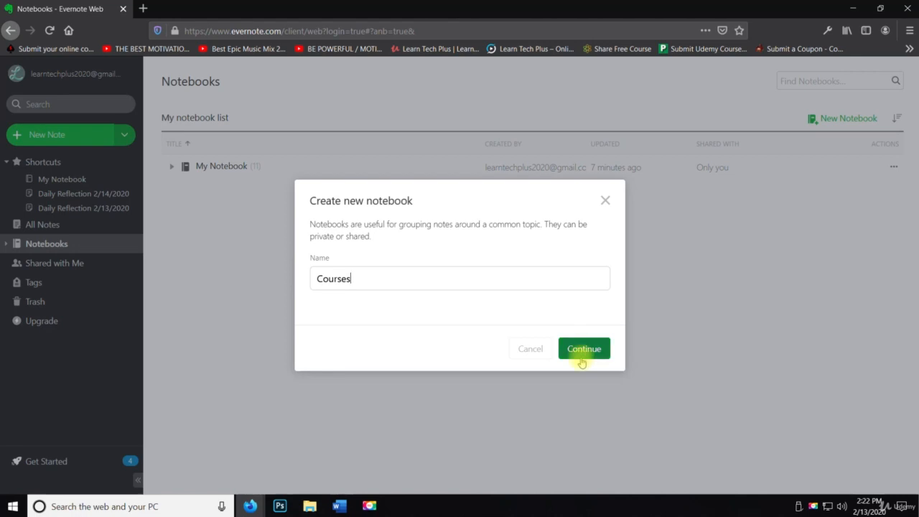
click(584, 351)
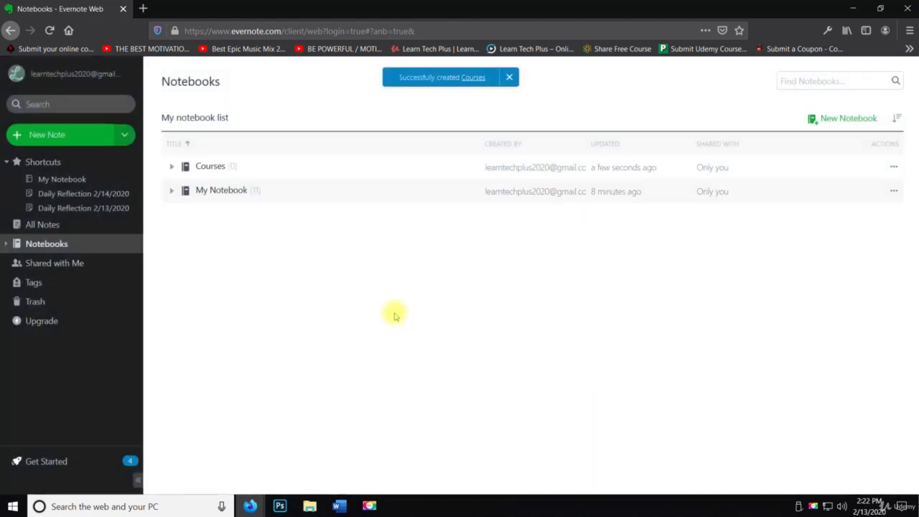
- Open the Courses notebook and rename it to Course Ideas
click(212, 167)
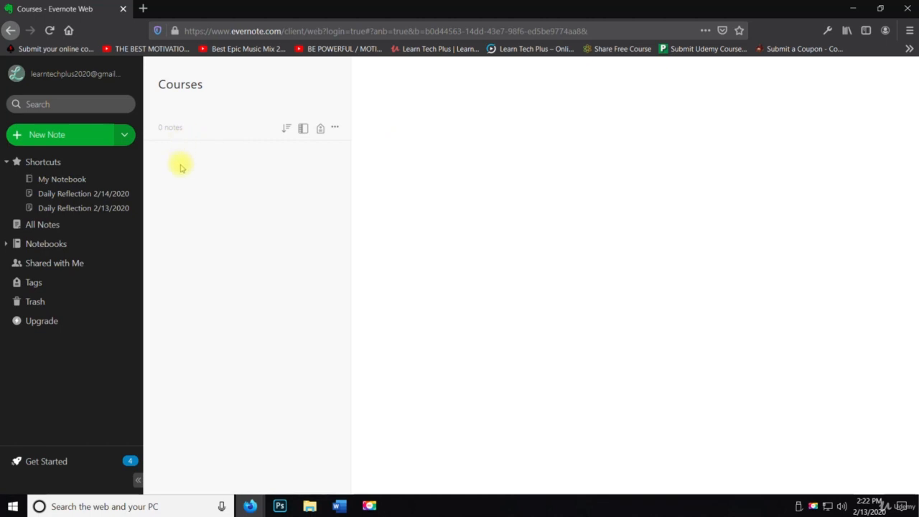
click(337, 127)
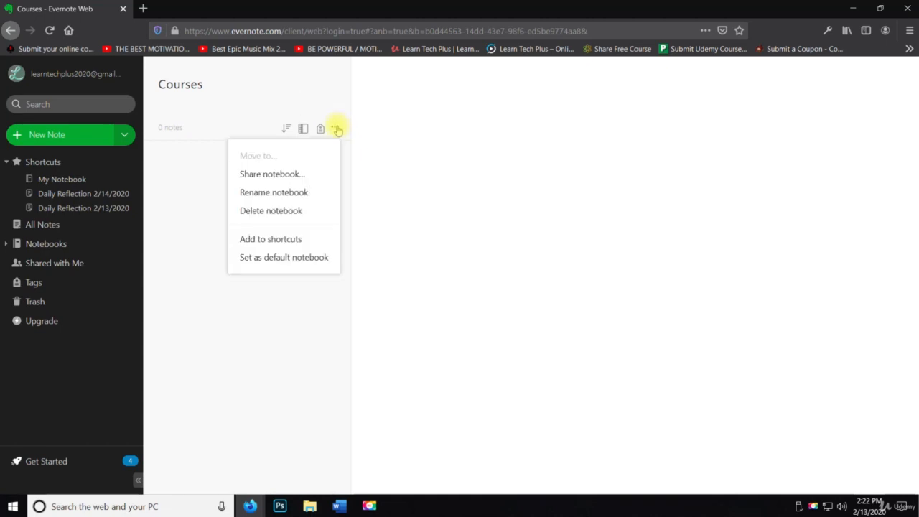
click(315, 193)
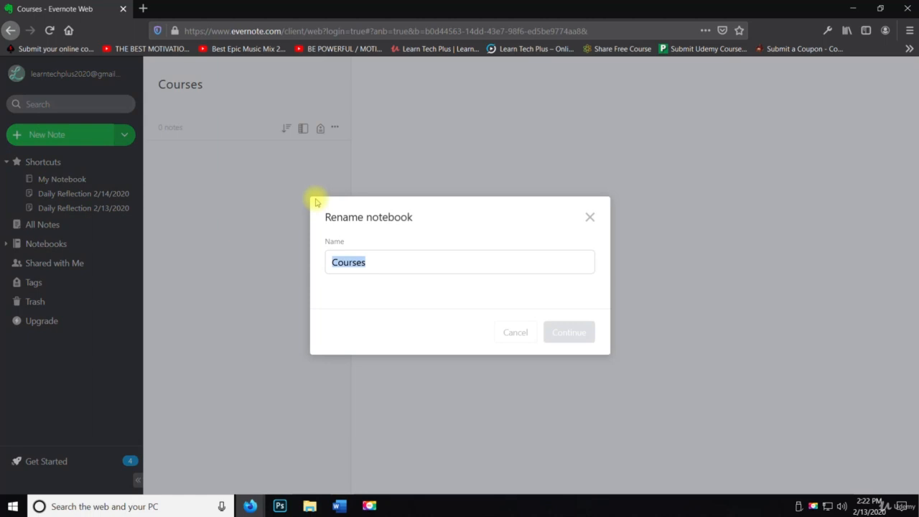
click(400, 264)
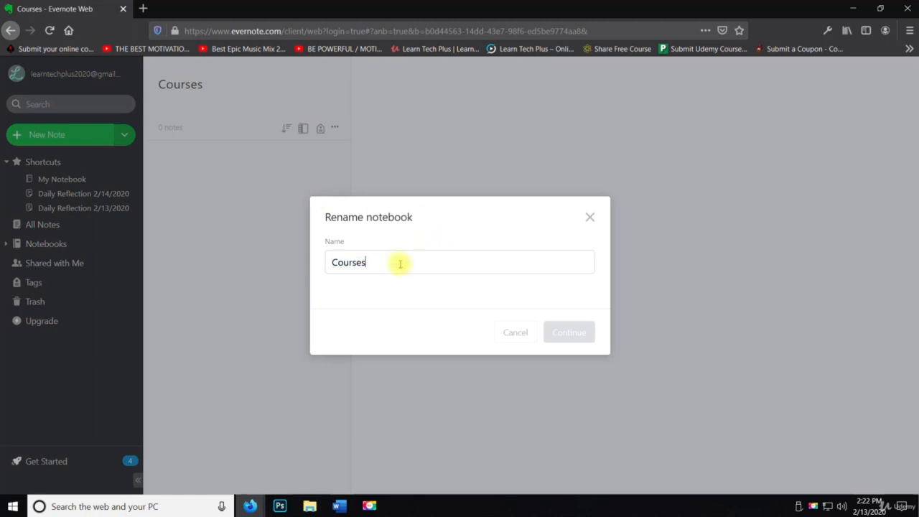
key(BackSpace)
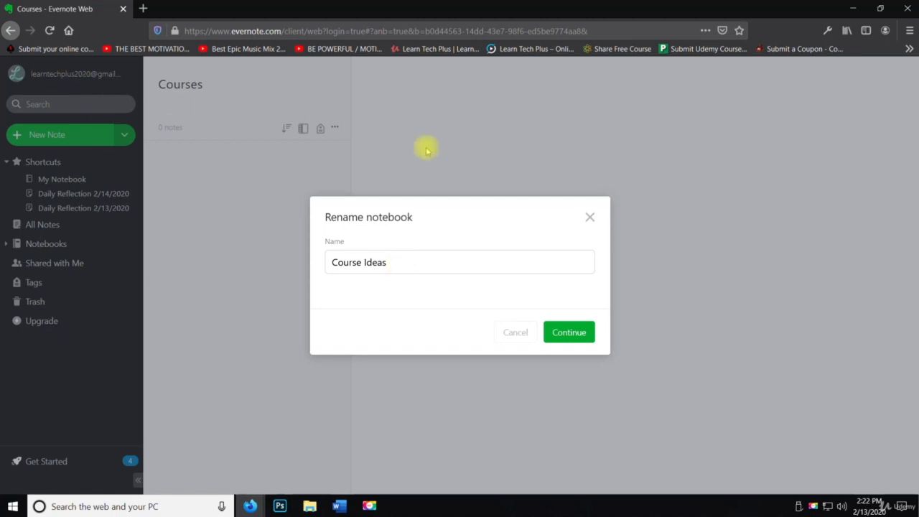
click(565, 332)
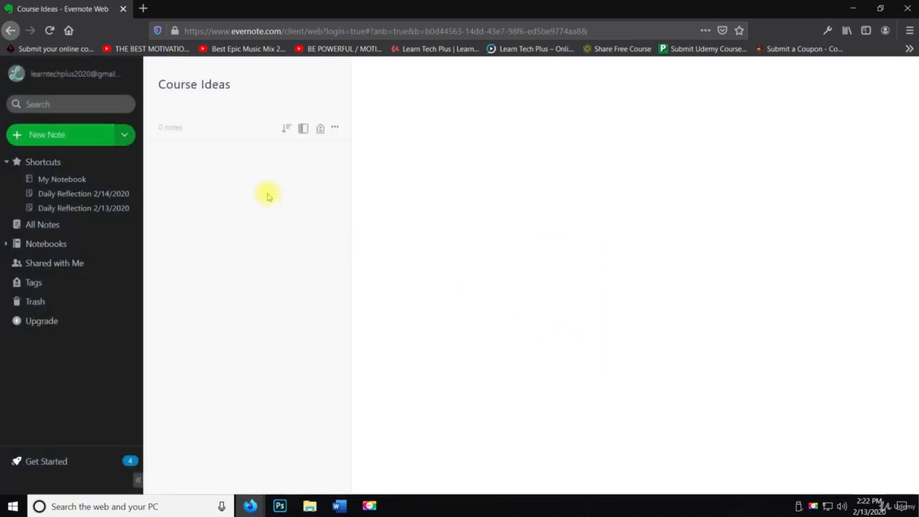
- Reopen the Course Ideas notebook from the notebook list and expand the sidebar's list of notebooks
click(78, 246)
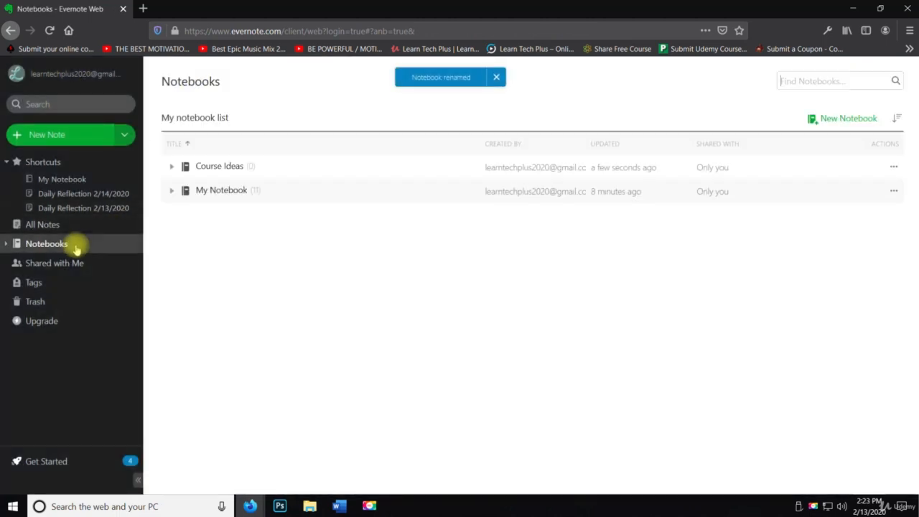
click(237, 168)
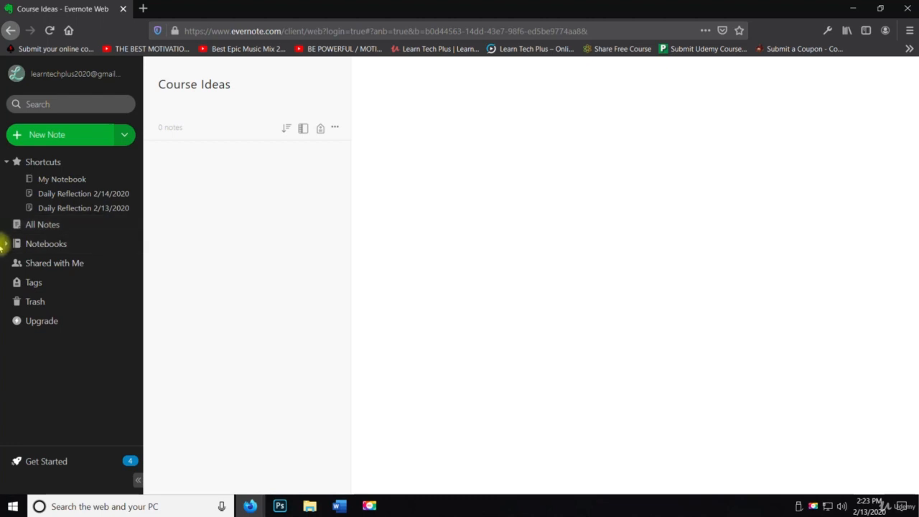
click(7, 244)
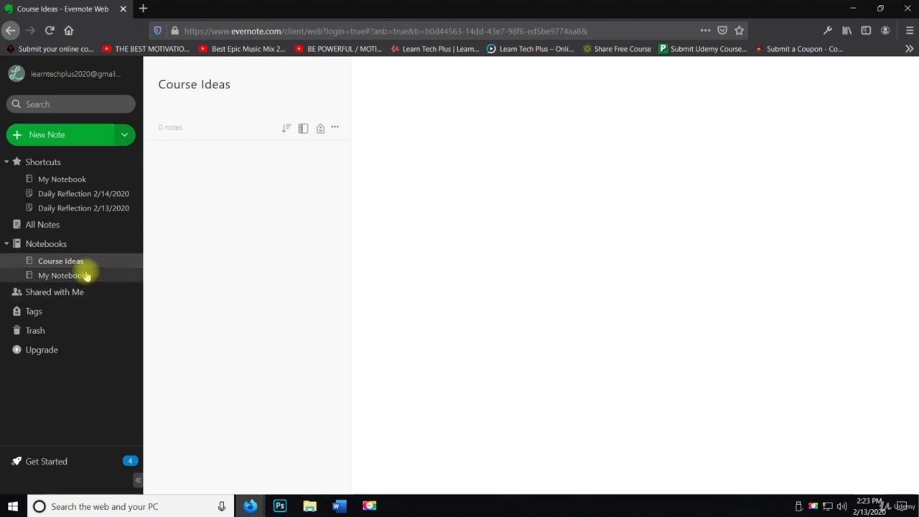
- Add a Project Plan template note to Course Ideas, and compare the notes in My Notebook and Course Ideas
click(124, 135)
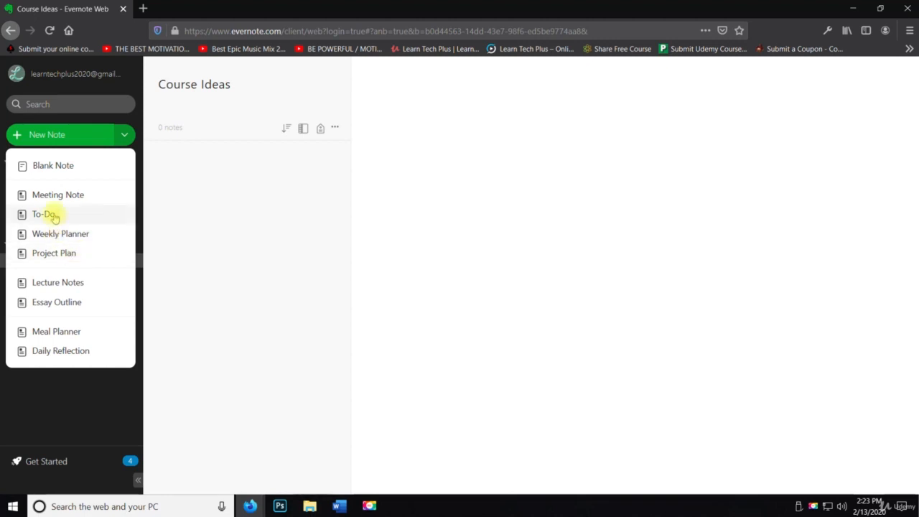
click(63, 256)
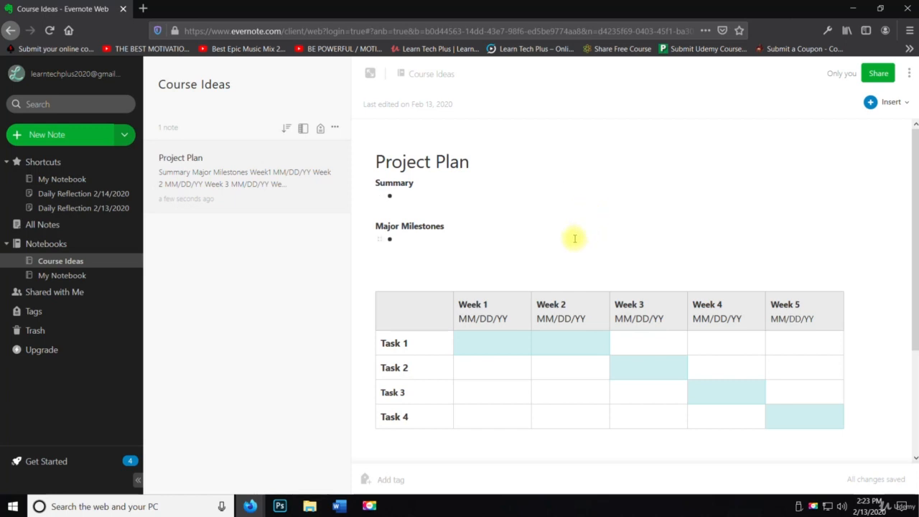
click(76, 280)
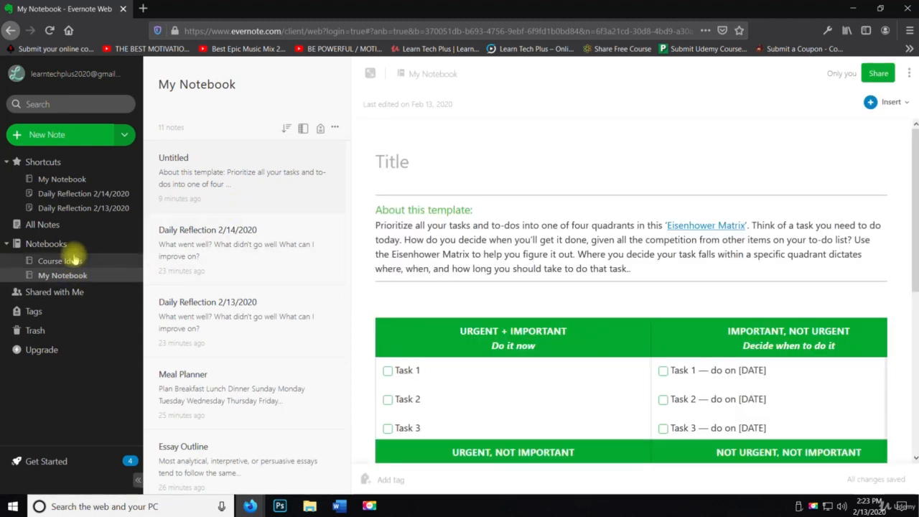
click(65, 260)
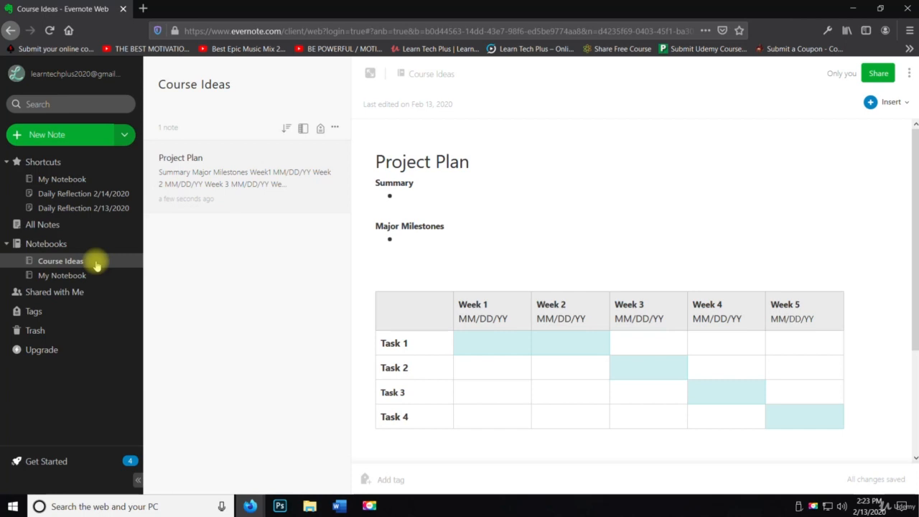
- Return to the notebook list and create a new notebook named Social Media
click(42, 244)
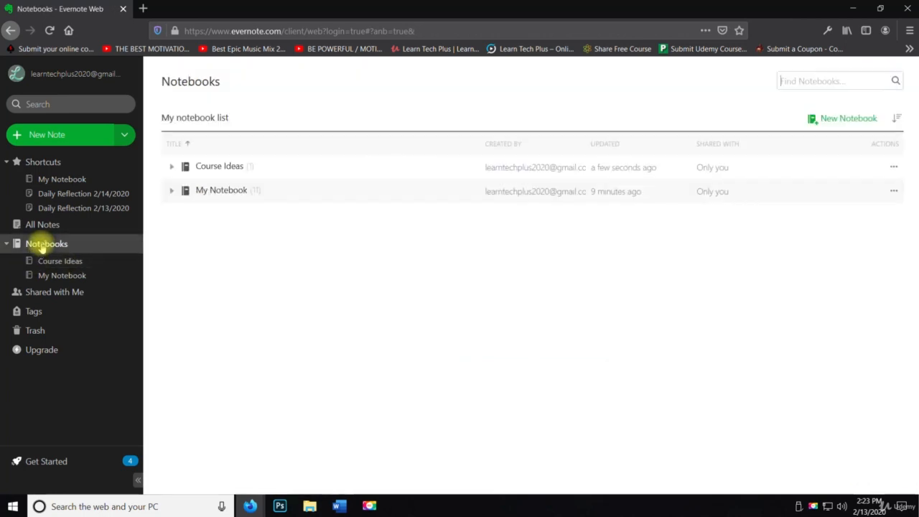
click(825, 119)
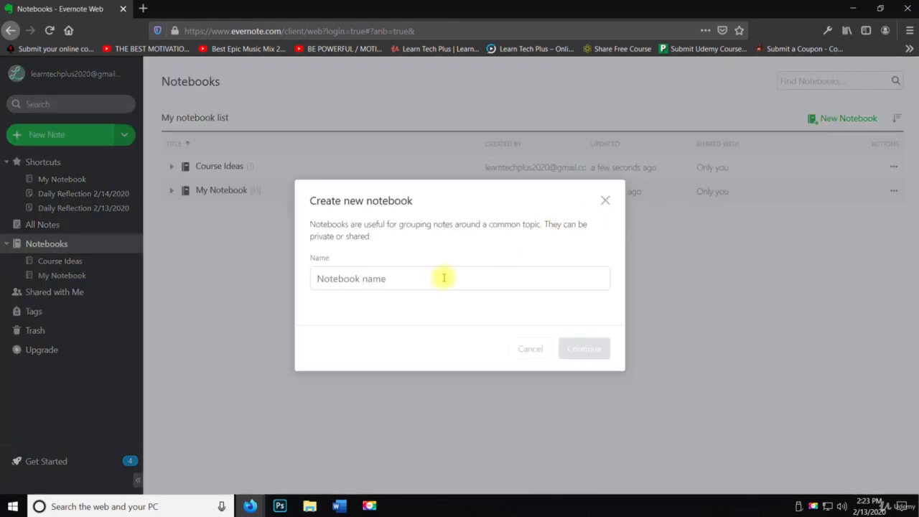
text(Social)
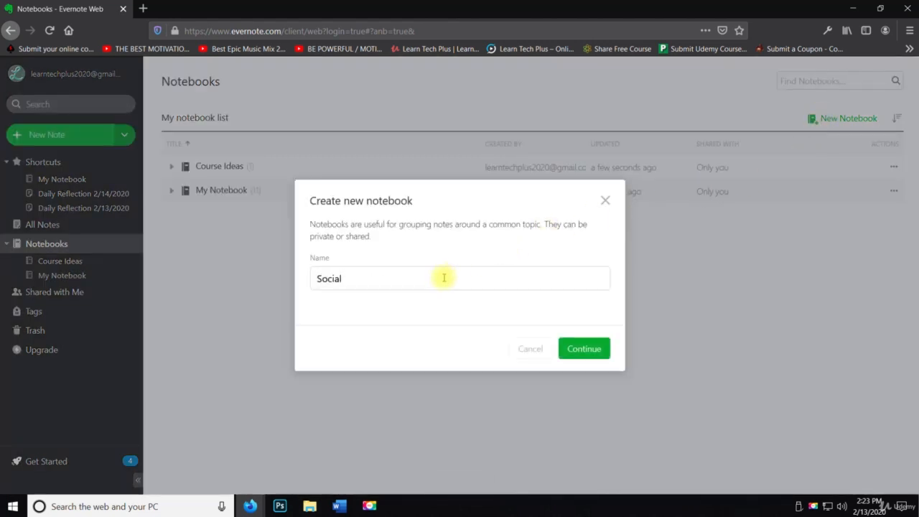
text( Media)
key(Return)
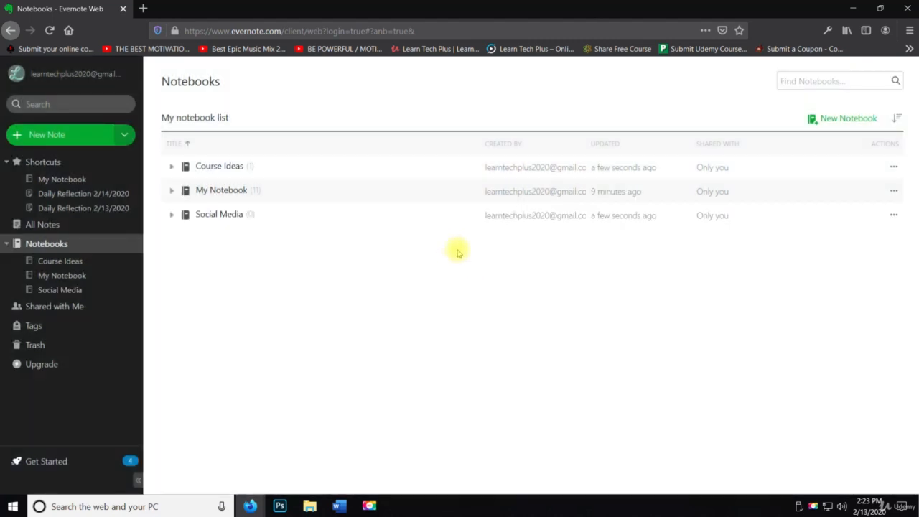
- Create another notebook named Website
click(829, 118)
text(Website)
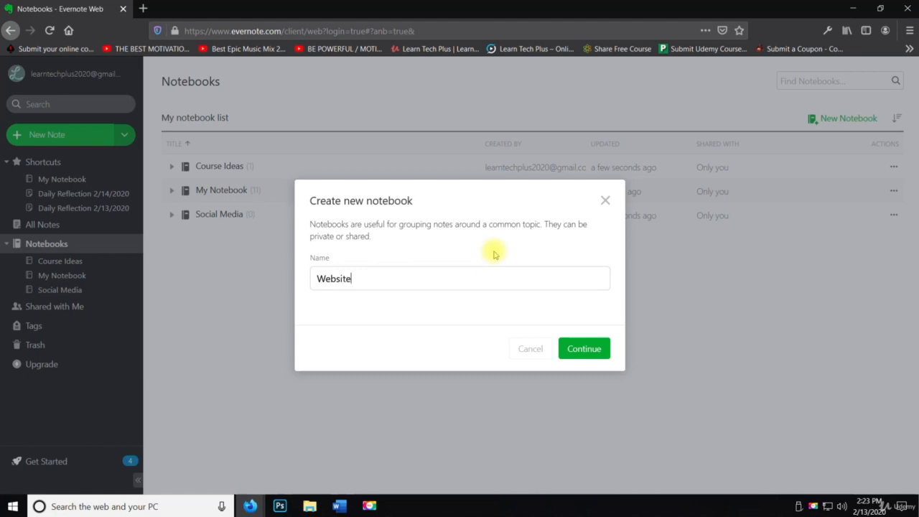
key(Return)
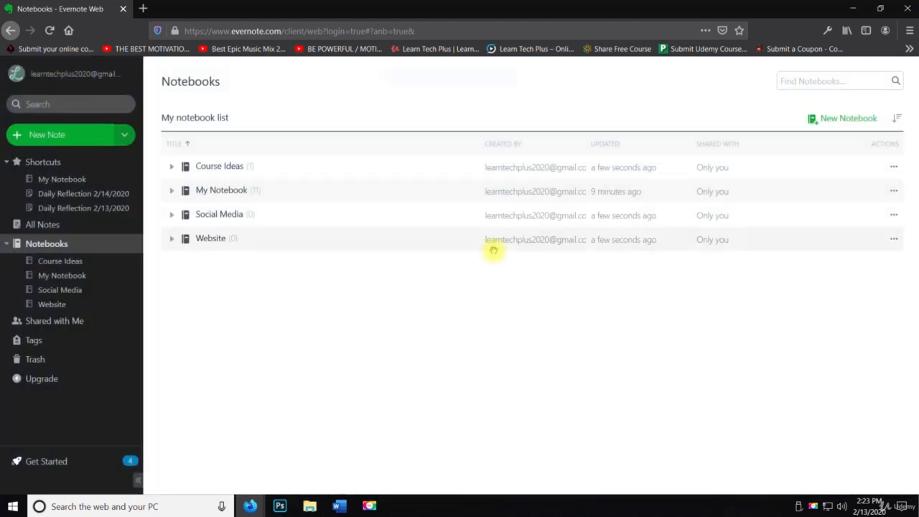
- Create a further notebook named Learn Tech Now
click(837, 123)
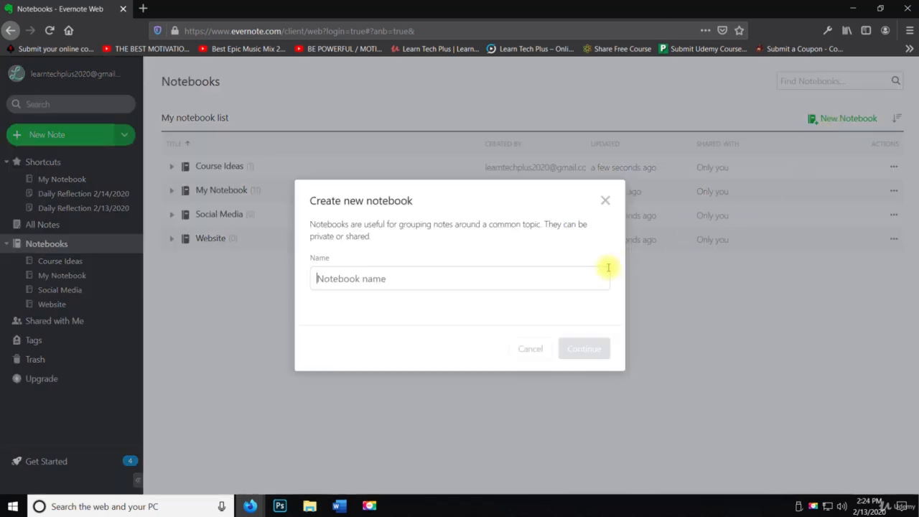
text(Learn Tech Now)
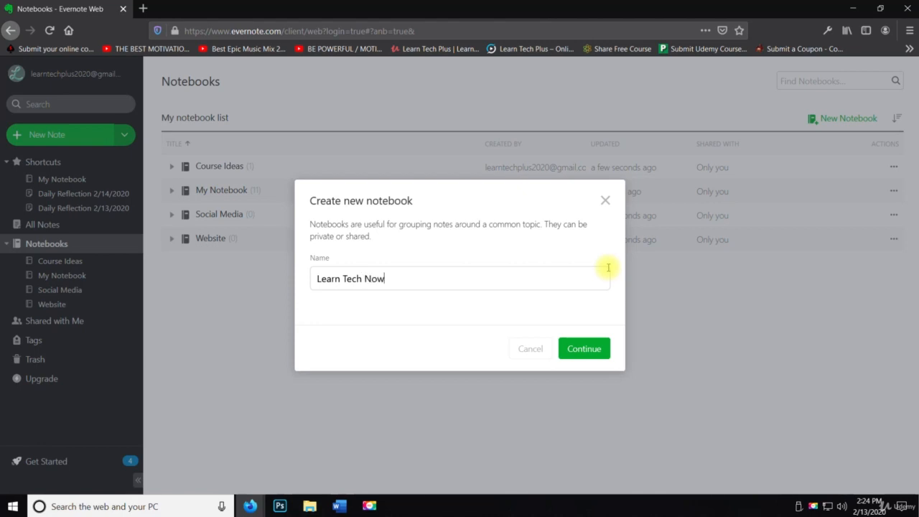
click(589, 348)
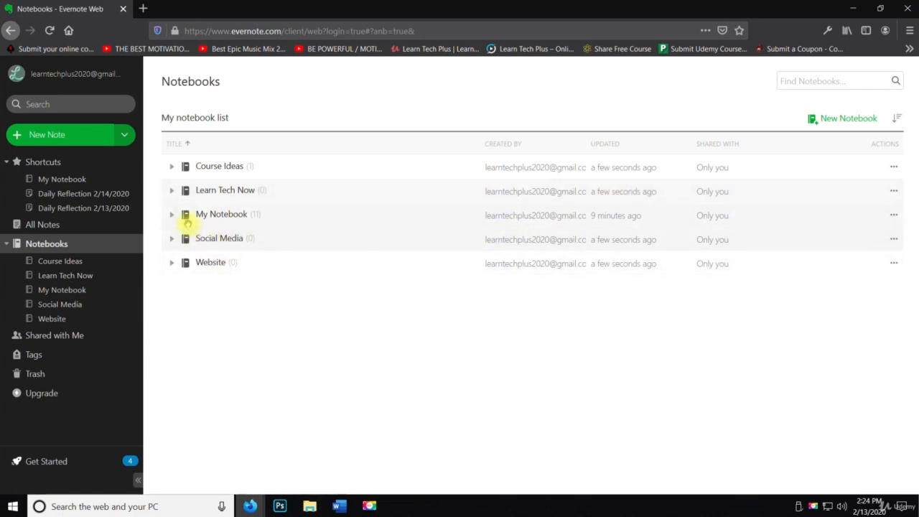
- Add a blank note to the Course Ideas notebook and title it "Learn Photoshop 2020 Master Course"
click(202, 167)
click(210, 165)
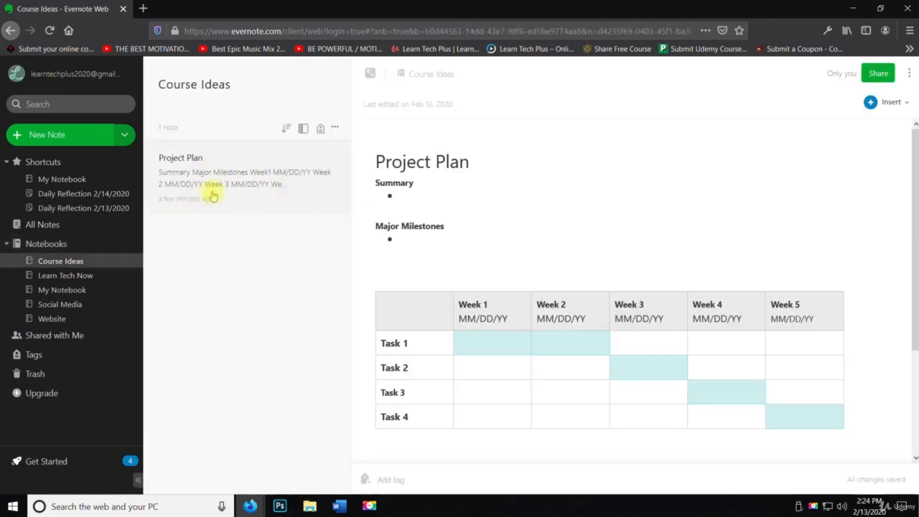
click(126, 135)
click(117, 160)
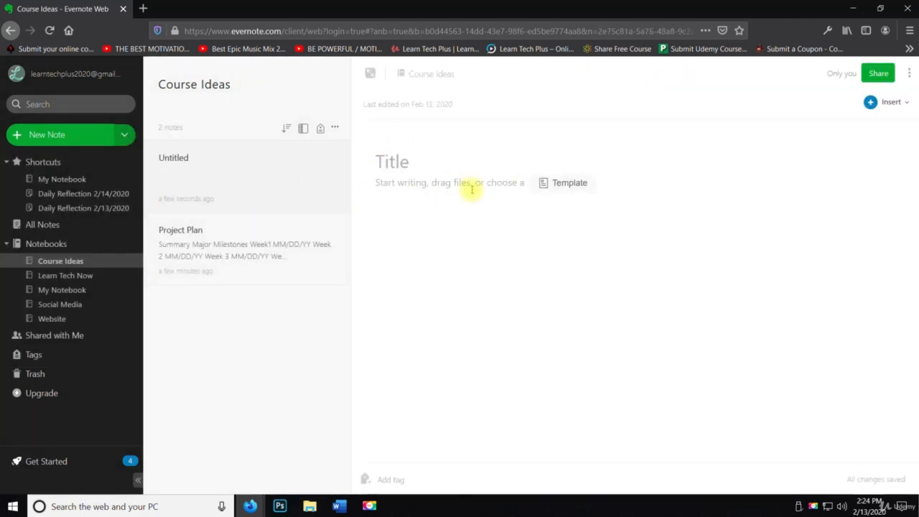
click(422, 157)
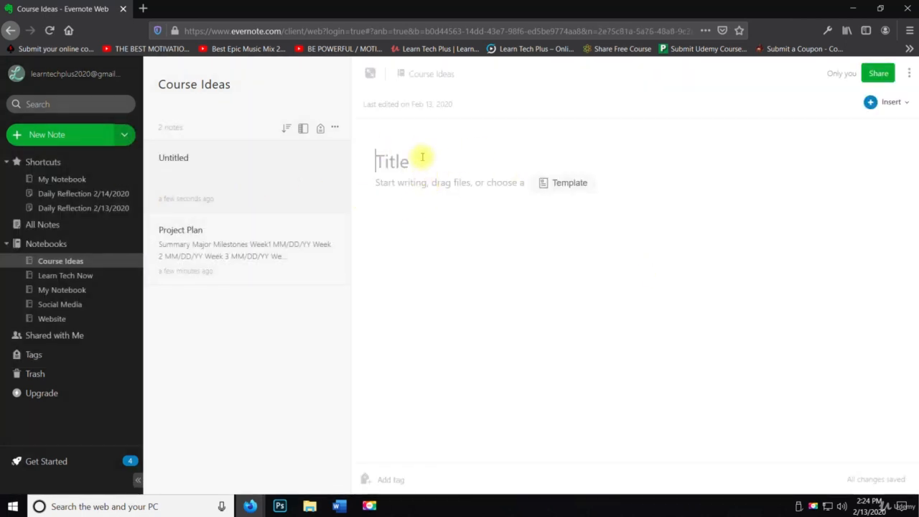
text(Learn Photos)
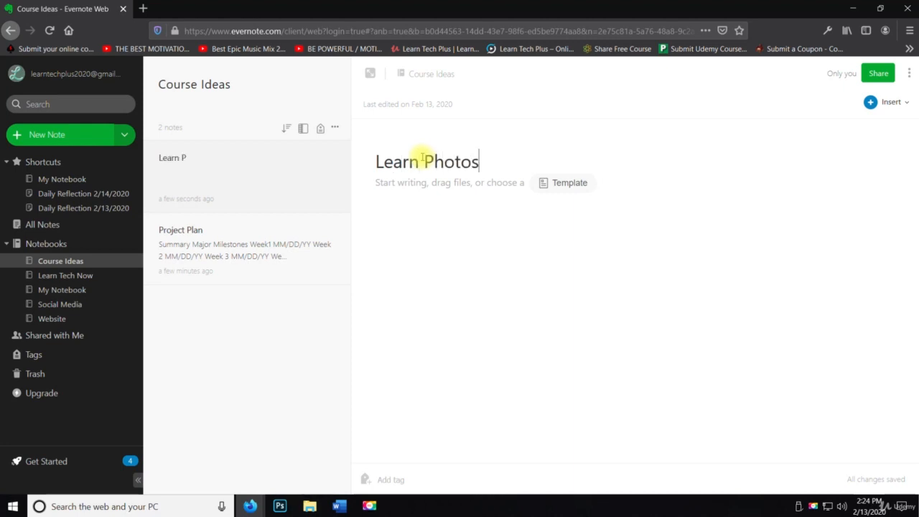
text(hop 2020 Master Course)
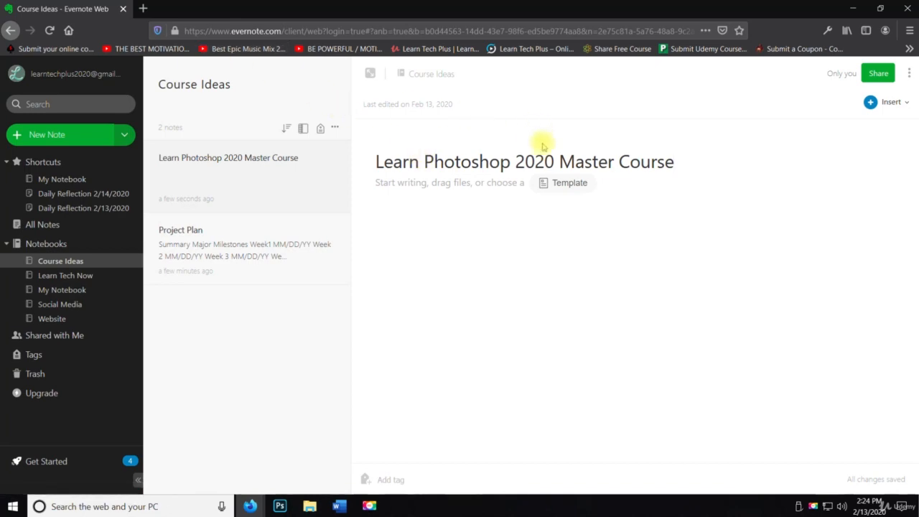
- Browse the template gallery, including the Project Management category, and apply the Individual Project template to the Learn Photoshop 2020 Master Course note
click(556, 183)
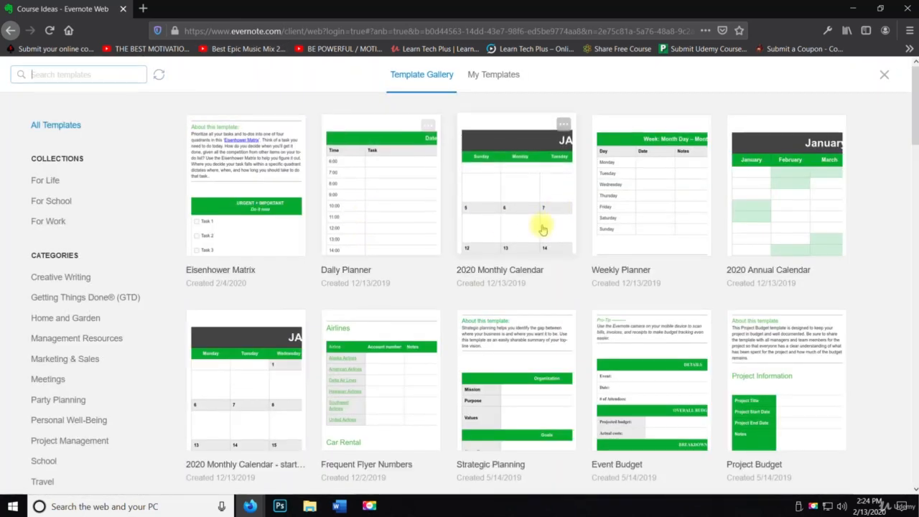
scroll(115, 221, down, 3)
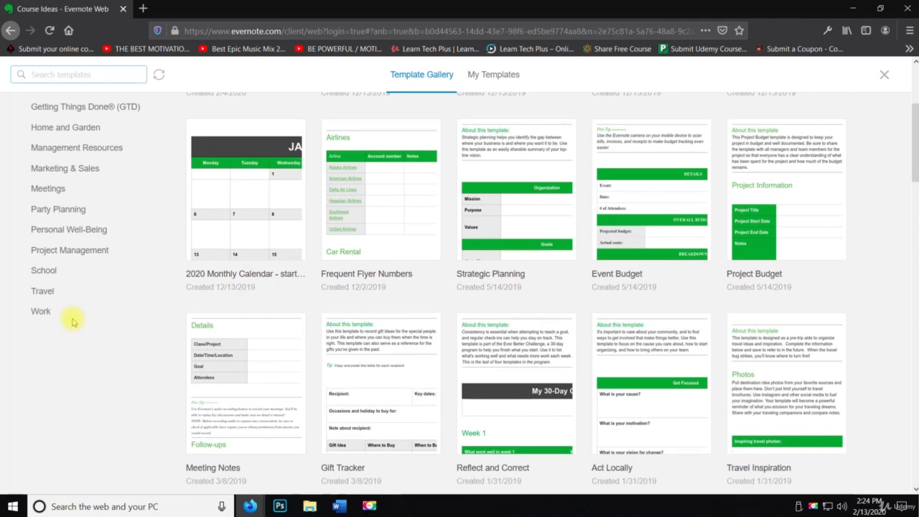
click(69, 253)
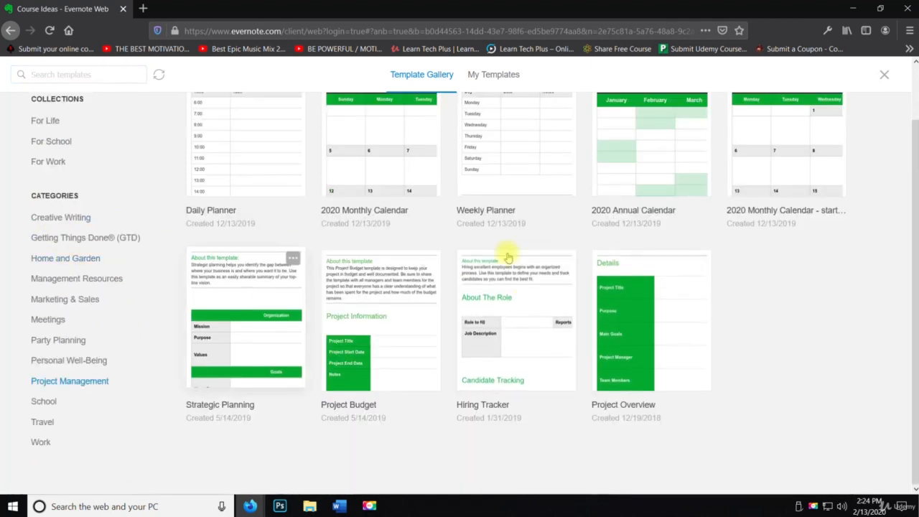
scroll(678, 257, up, 2)
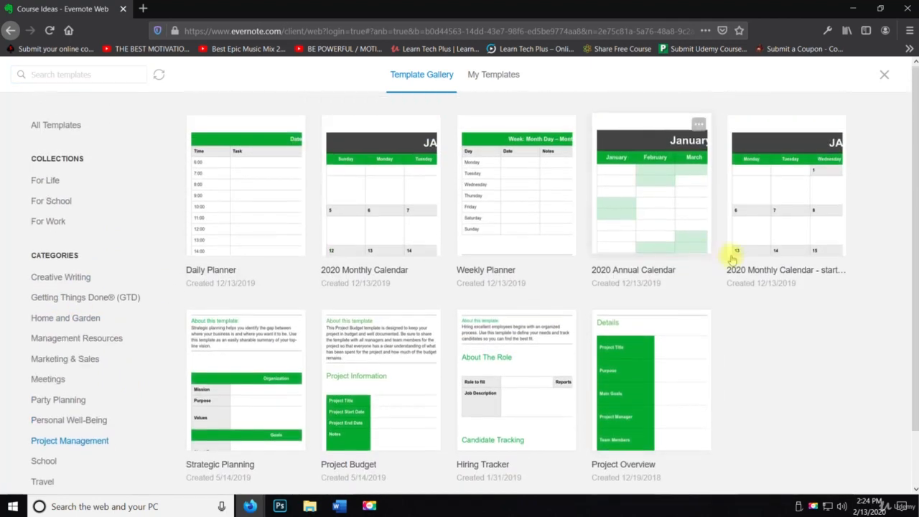
click(58, 125)
scroll(632, 280, down, 3)
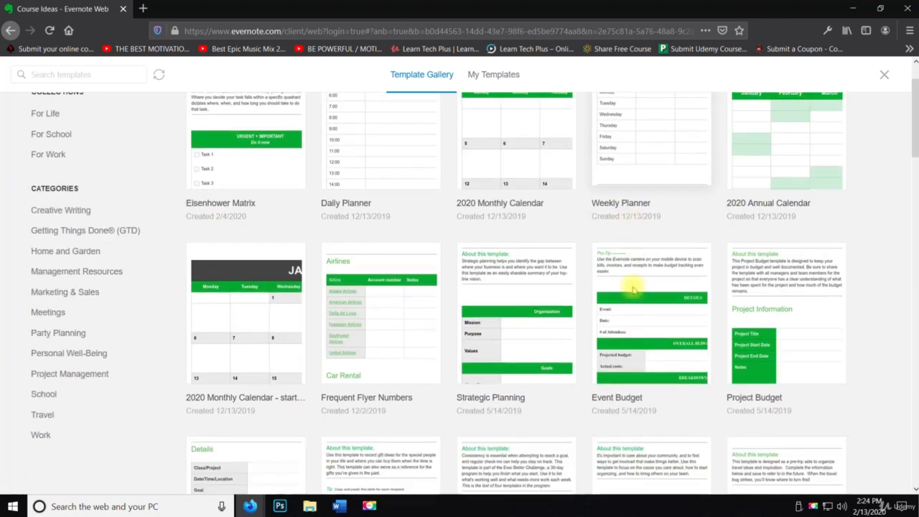
scroll(652, 323, down, 6)
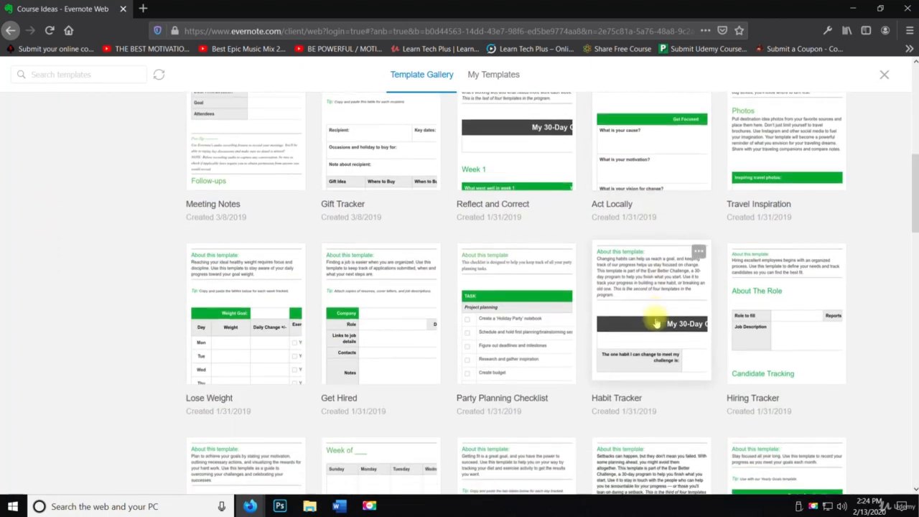
scroll(654, 320, down, 3)
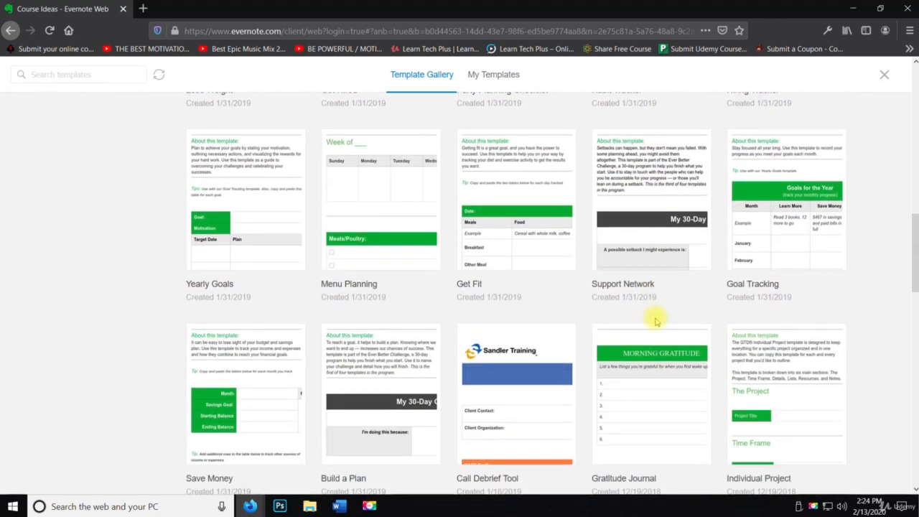
scroll(491, 321, down, 3)
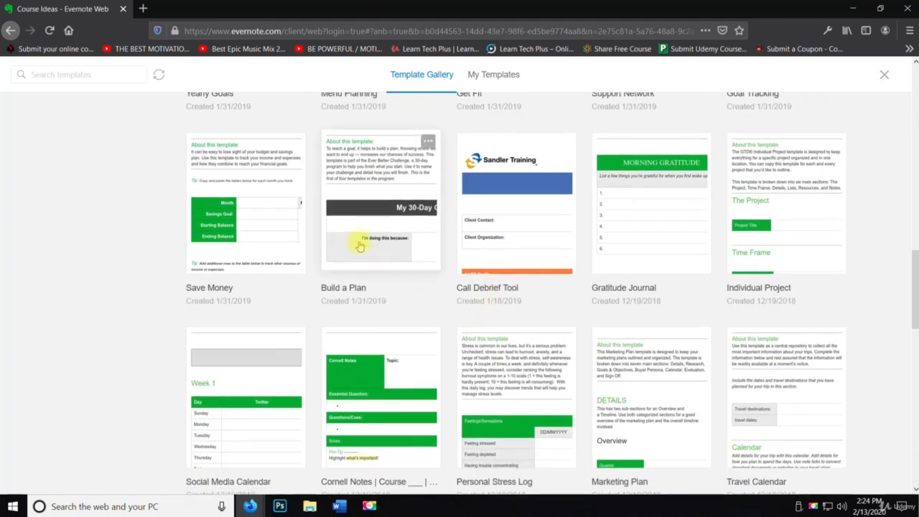
click(788, 246)
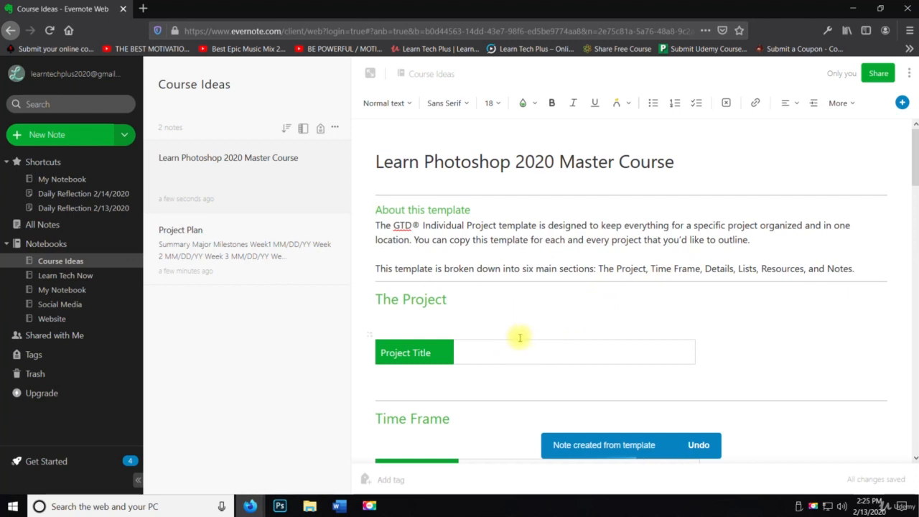
- Fill in the Project Title of the template as "Learn Photoshop 2020 Master Course"
scroll(510, 323, down, 3)
click(484, 159)
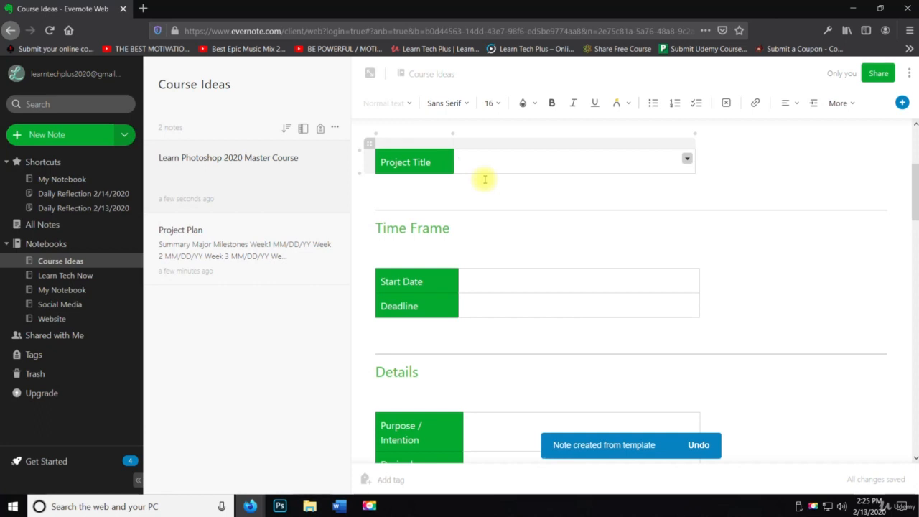
text(Learn Photosho)
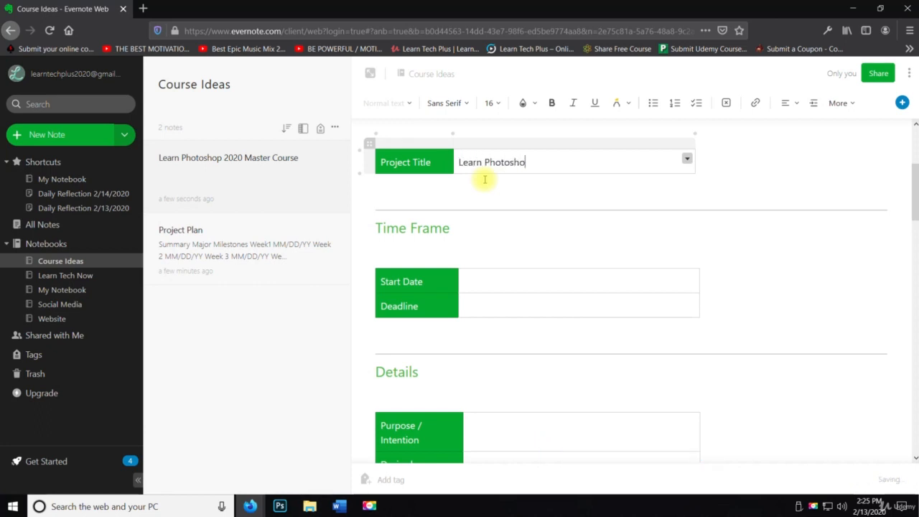
text(p 2020 Master Class)
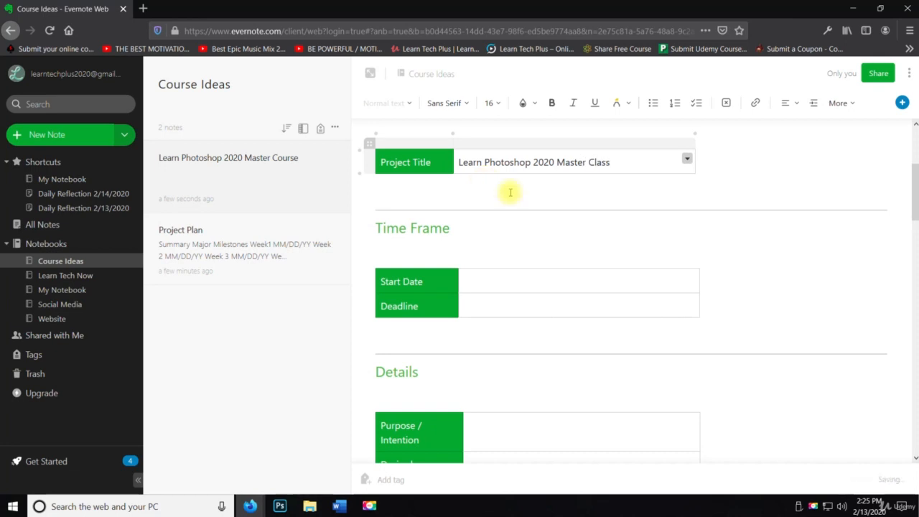
scroll(534, 219, up, 3)
key(BackSpace)
key(BackSpace)
key(BackSpace)
key(BackSpace)
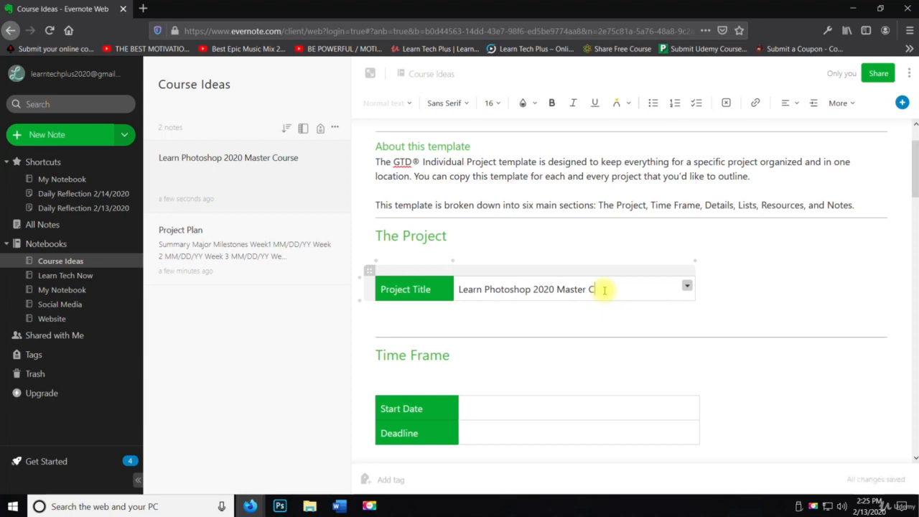
text(ourse)
- Set the Time Frame's start date to 2/13/2020 and its deadline to 2/20/2020
scroll(503, 272, down, 3)
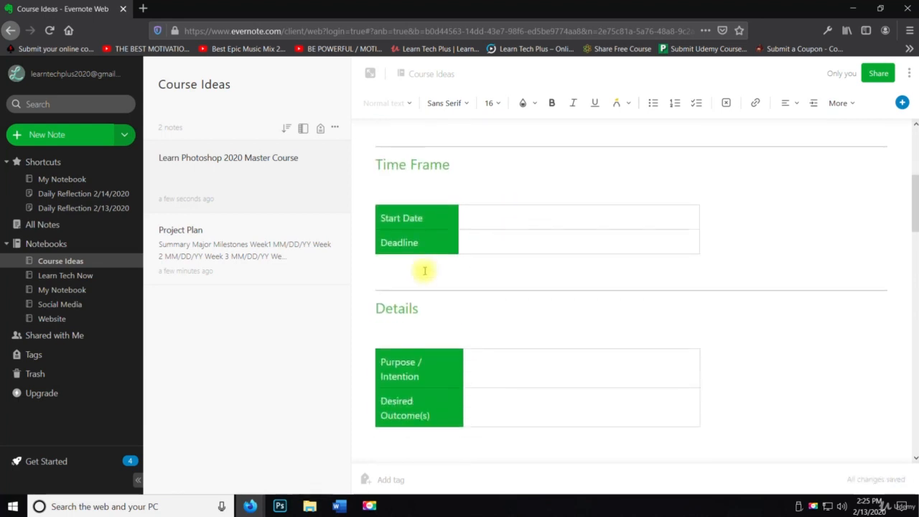
click(486, 213)
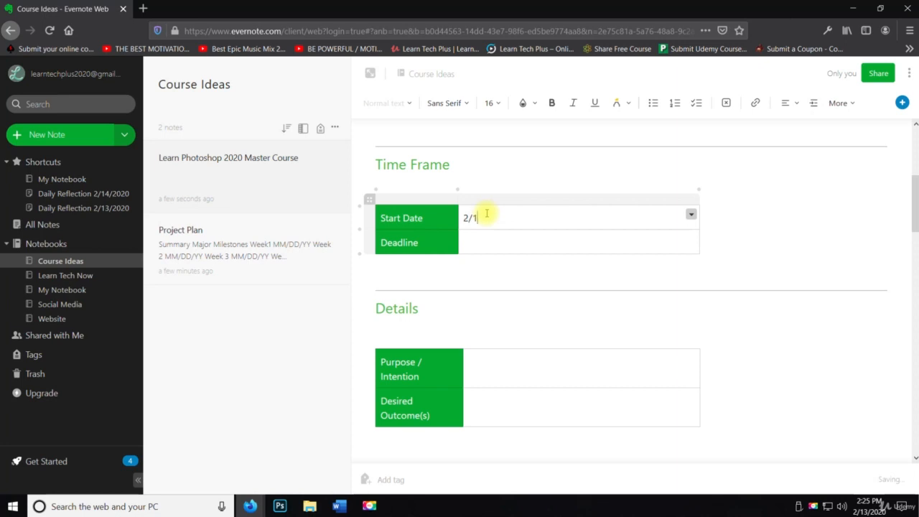
text(2/13/2020)
key(Tab)
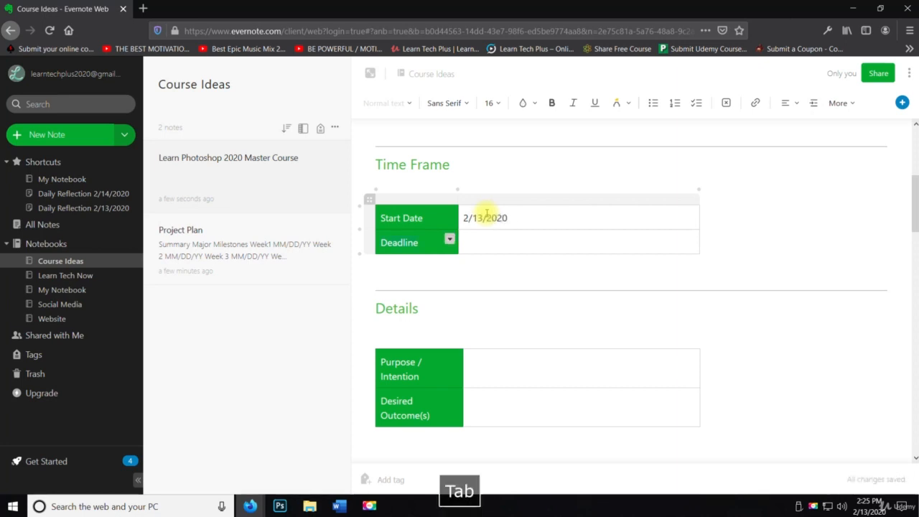
text(2/20/2020)
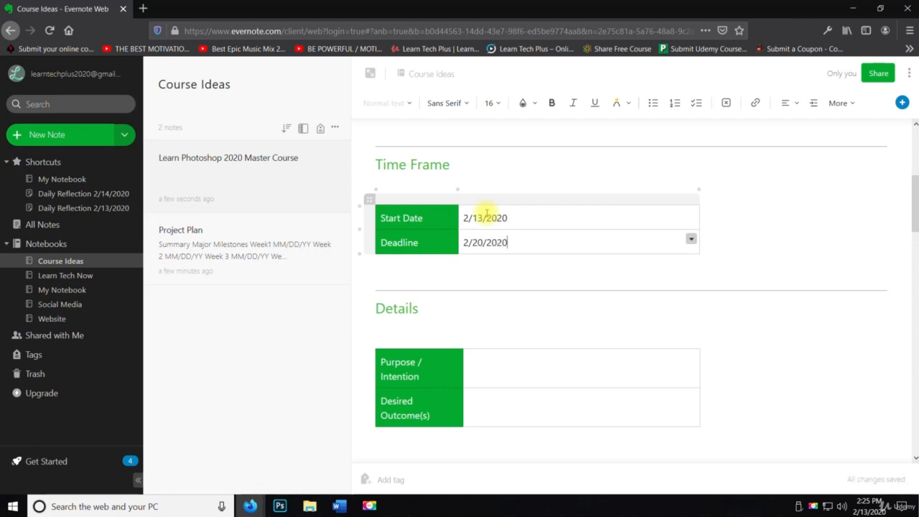
- Look through the note's Details, Lists and Resources sections, including Brainstorming, Next Actions, Reference Notes and Delegated Items
scroll(488, 308, down, 3)
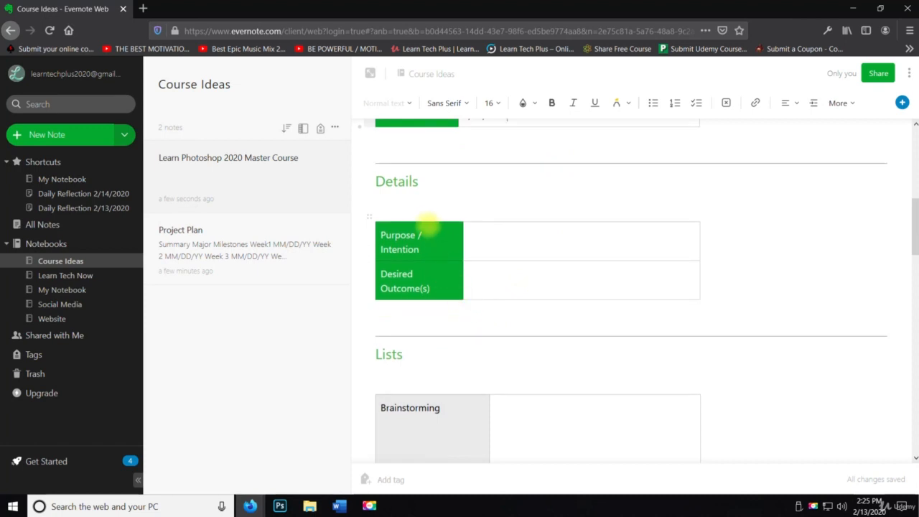
scroll(464, 300, down, 6)
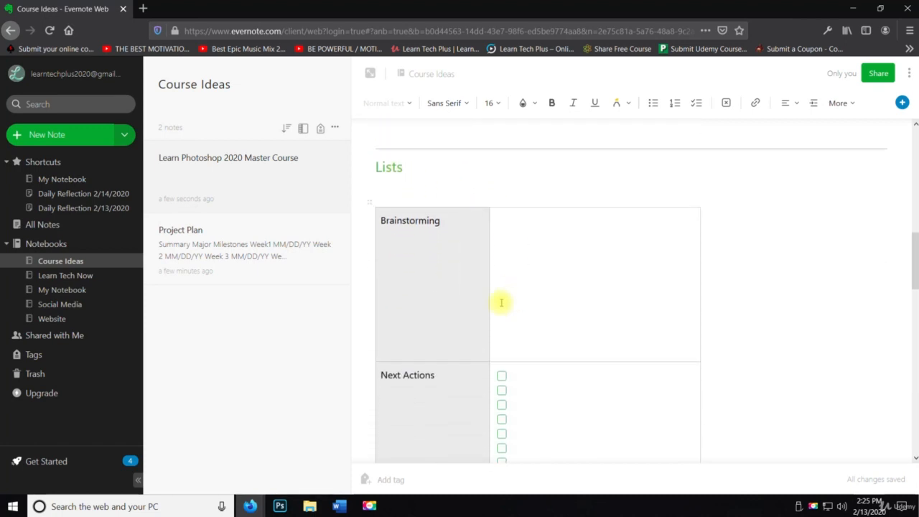
scroll(568, 204, down, 3)
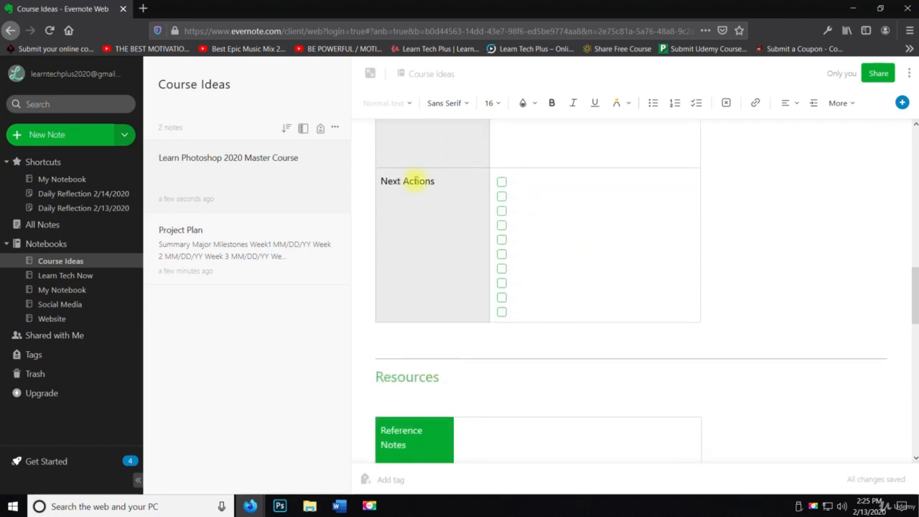
scroll(496, 230, down, 6)
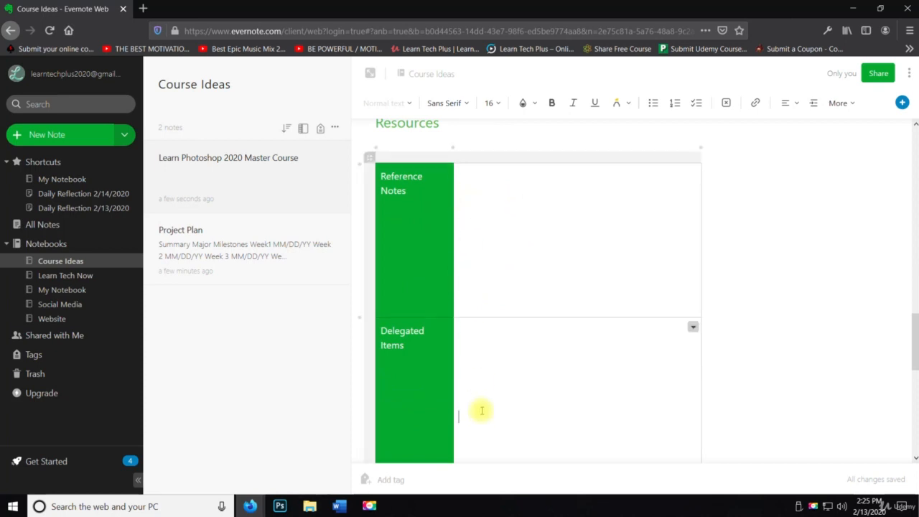
scroll(489, 373, down, 6)
scroll(481, 280, down, 4)
scroll(531, 287, up, 15)
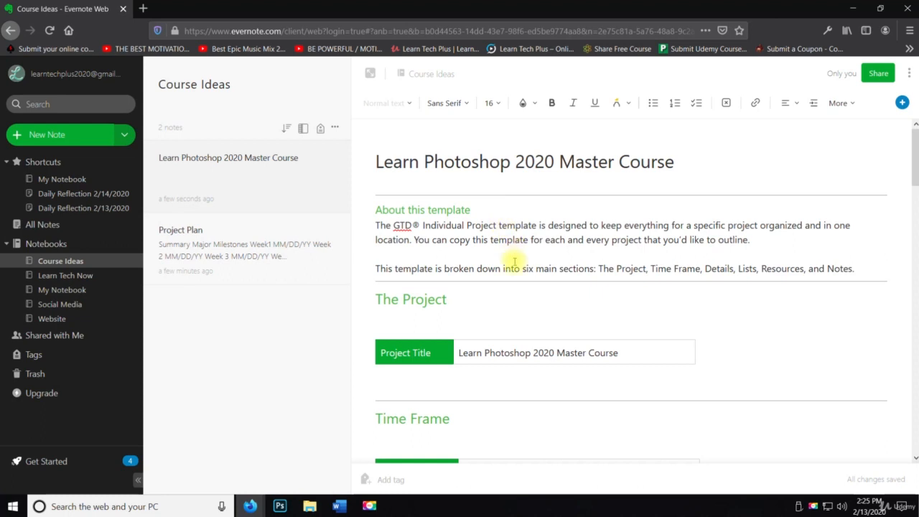
scroll(525, 265, down, 3)
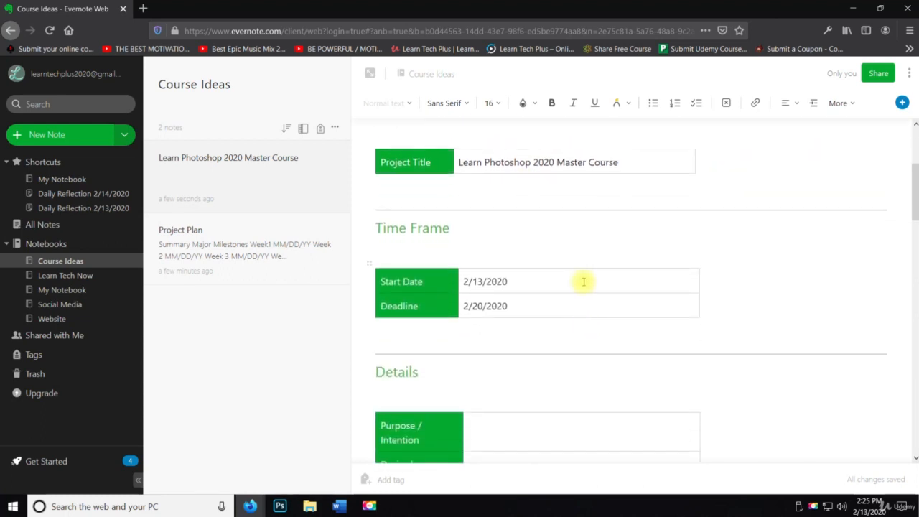
- Open the "Learn Photoshop 2020 Master Course (Working Title)" note in My Notebook and review its outline and action items
click(56, 185)
scroll(263, 359, down, 5)
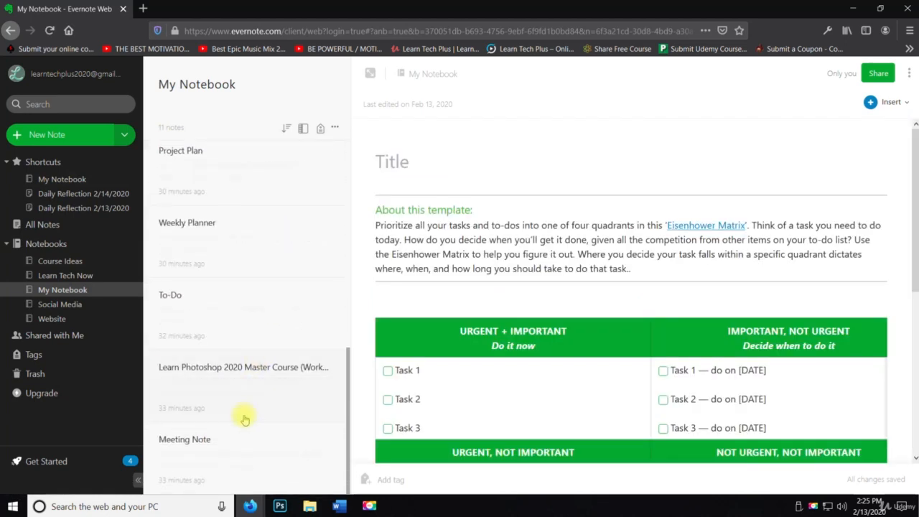
click(242, 375)
scroll(632, 288, down, 2)
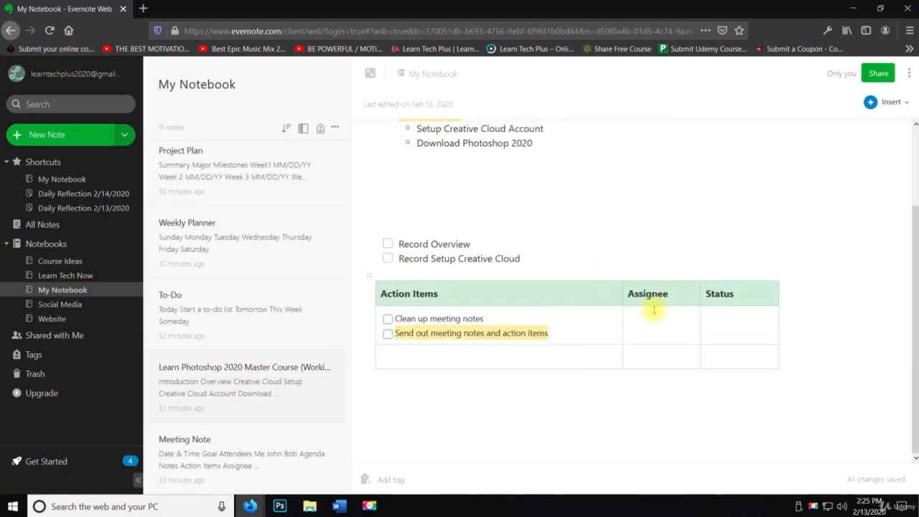
scroll(654, 310, up, 2)
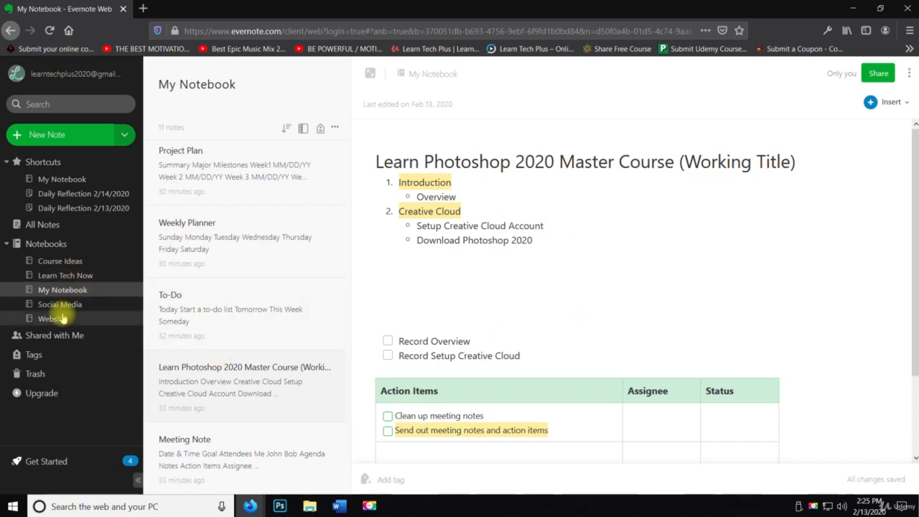
- Return to the Course Ideas notebook and find the Brainstorming row in the Learn Photoshop 2020 Master Course note
click(59, 261)
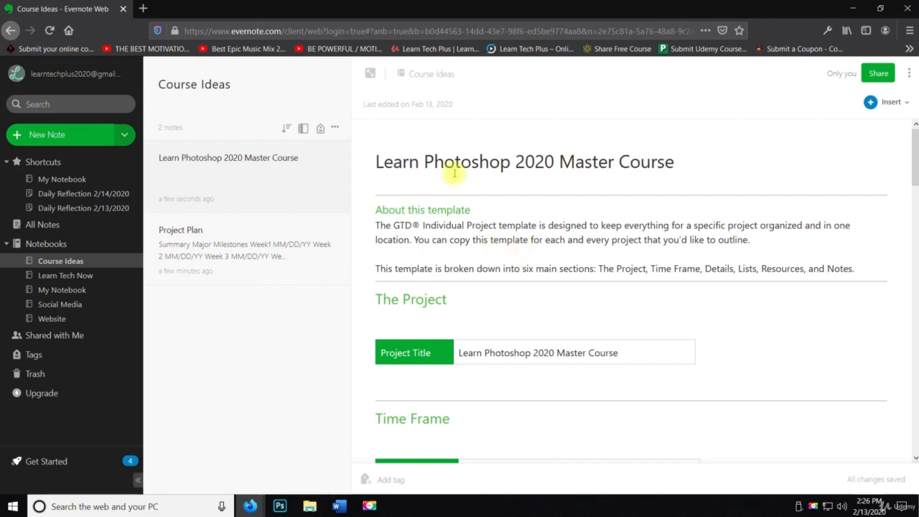
scroll(470, 287, down, 2)
scroll(470, 287, down, 4)
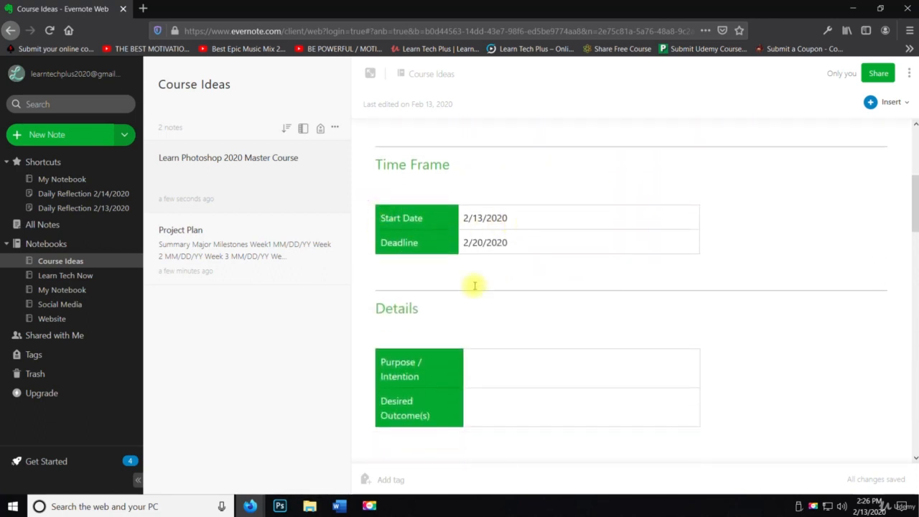
scroll(472, 285, down, 4)
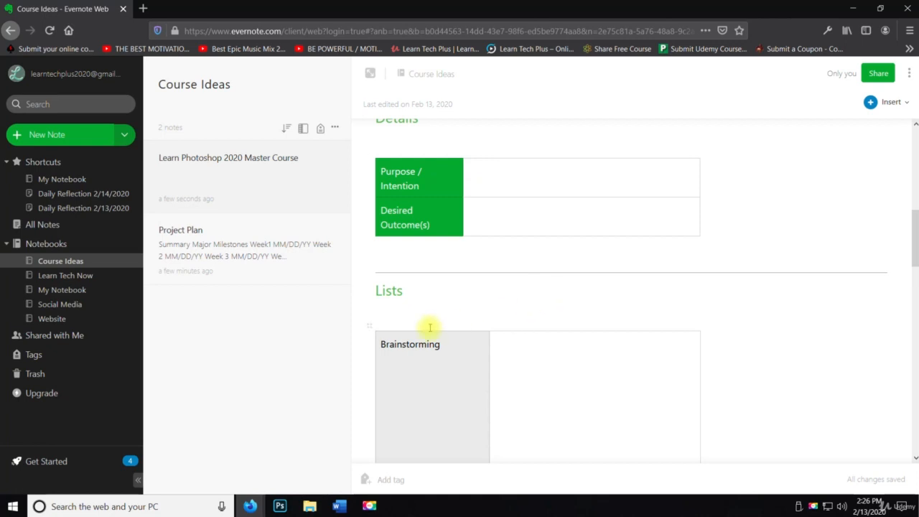
- Copy the Introduction and Creative Cloud outline with its sub-items from the "(Working Title)" note in My Notebook and return to the Course Ideas notebook
click(65, 179)
scroll(297, 305, down, 5)
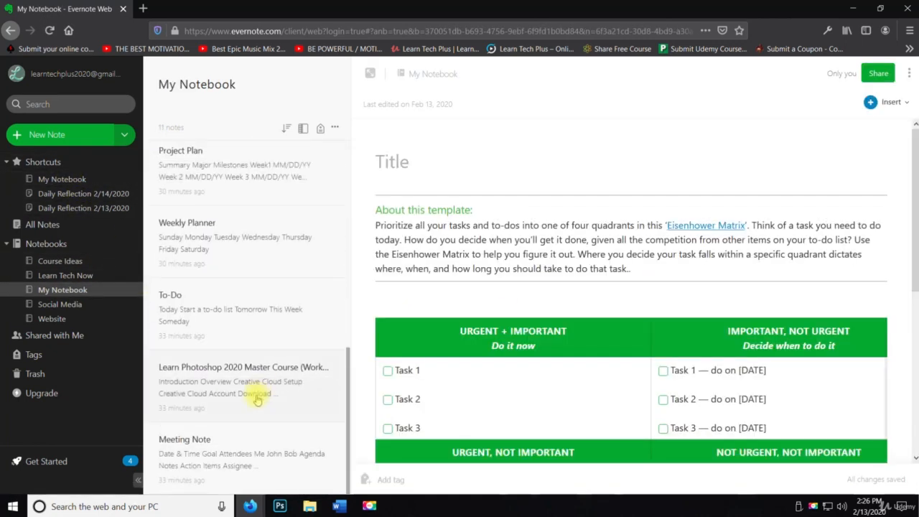
click(223, 384)
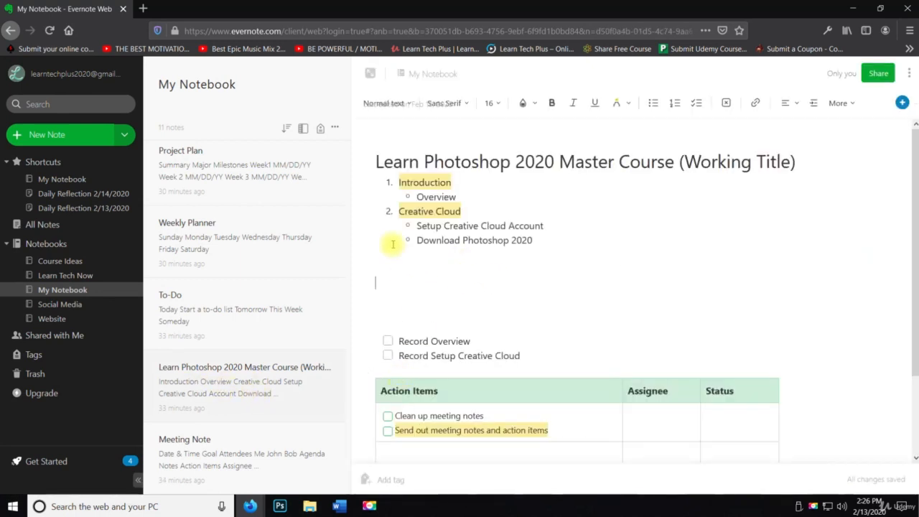
drag(392, 245, 363, 158)
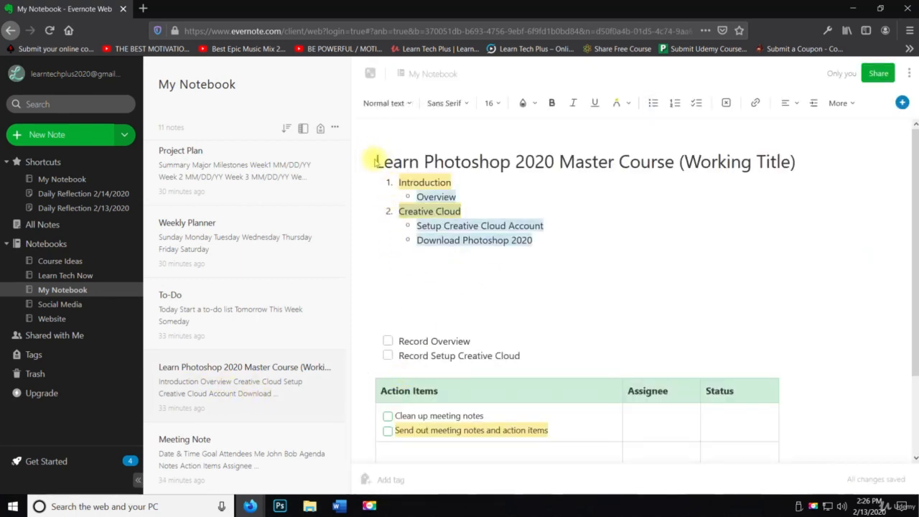
drag(375, 162, 391, 181)
right_click(412, 182)
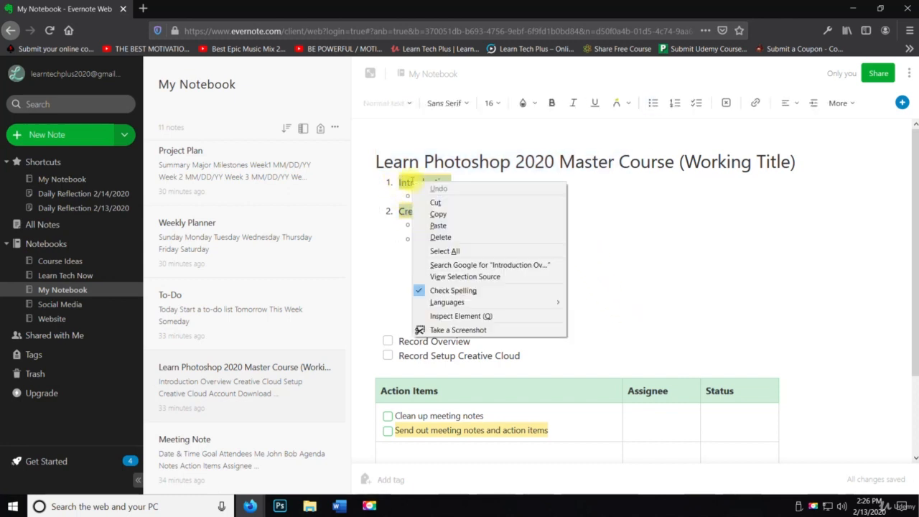
click(454, 215)
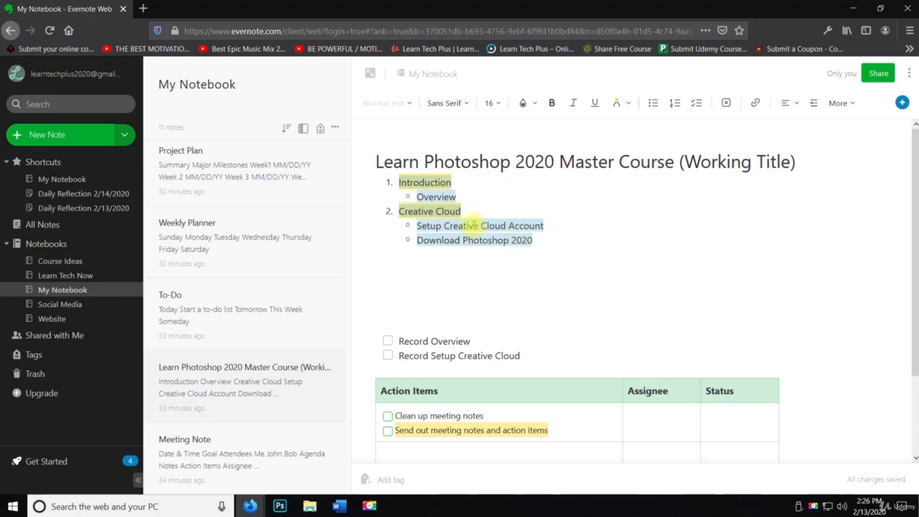
click(60, 261)
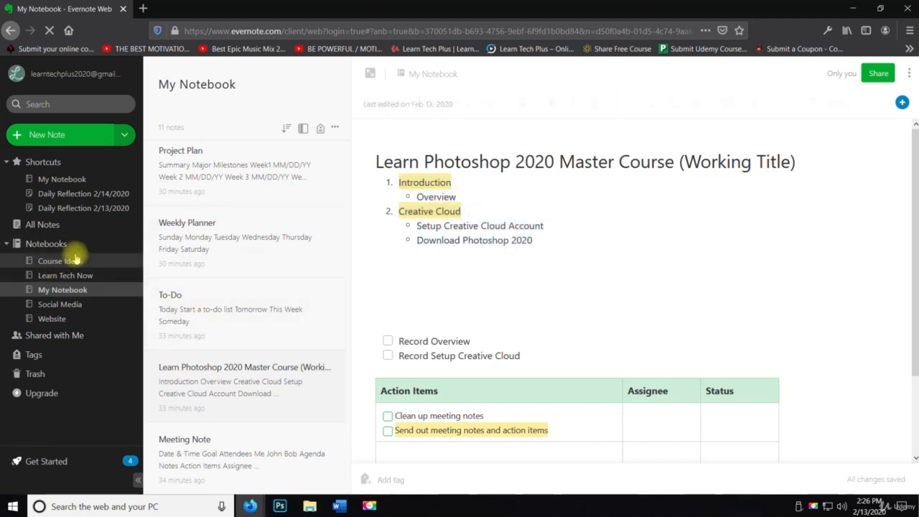
- Paste the copied Introduction and Creative Cloud outline below the Notes box in the Learn Photoshop 2020 Master Course note
scroll(498, 367, down, 20)
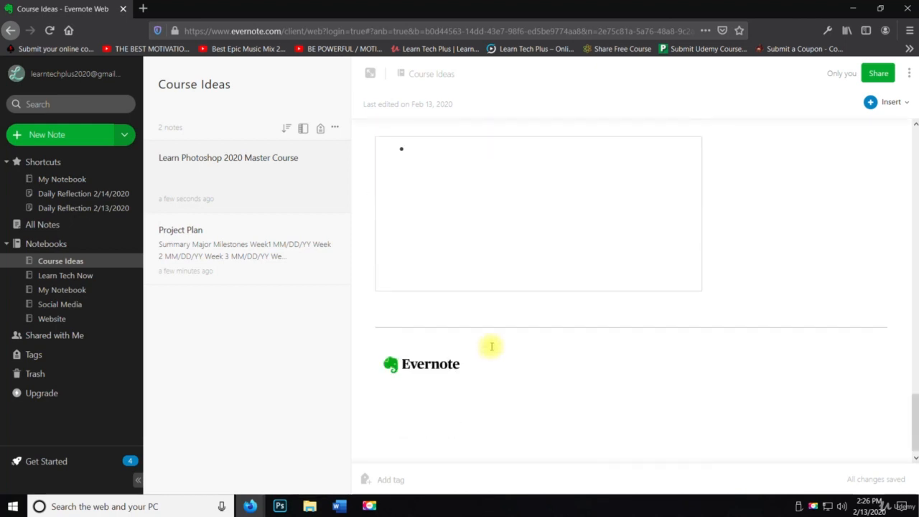
click(471, 312)
right_click(471, 313)
click(499, 357)
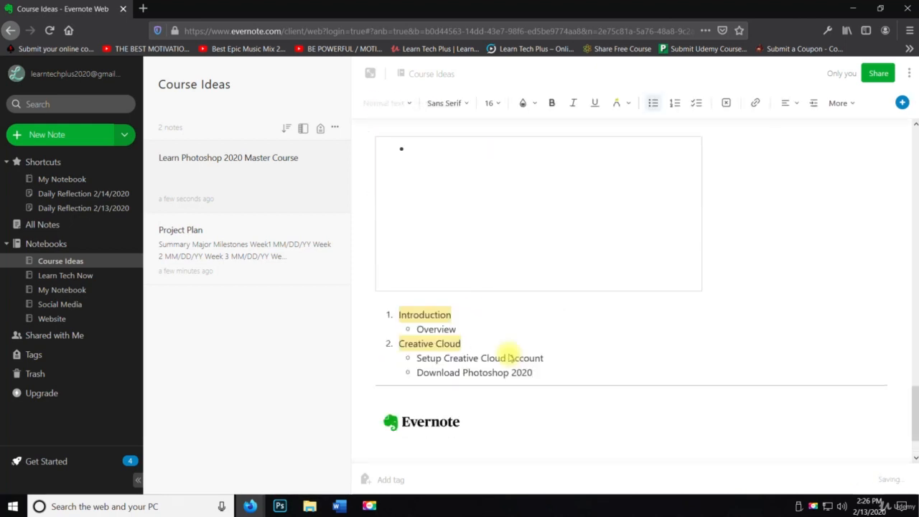
- Paste the same outline again between the Lists table and the Resources heading
scroll(499, 357, up, 10)
scroll(404, 242, up, 2)
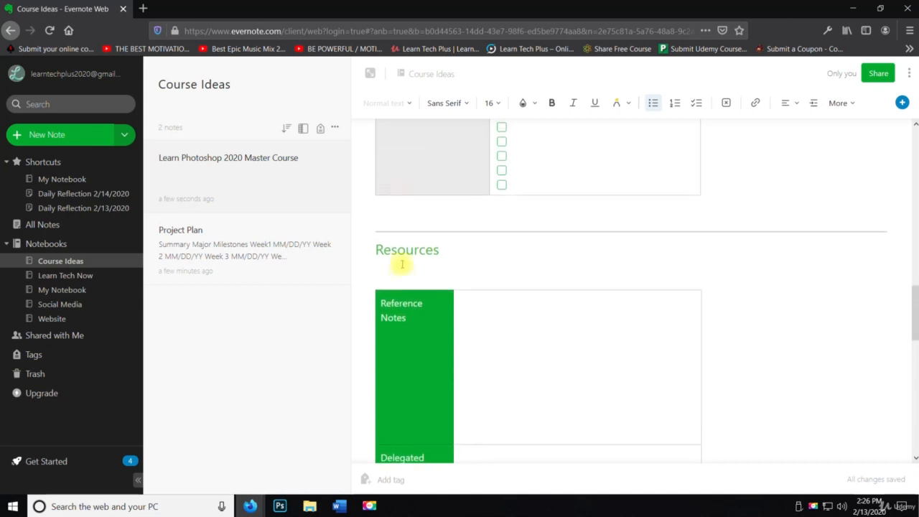
right_click(398, 215)
click(467, 266)
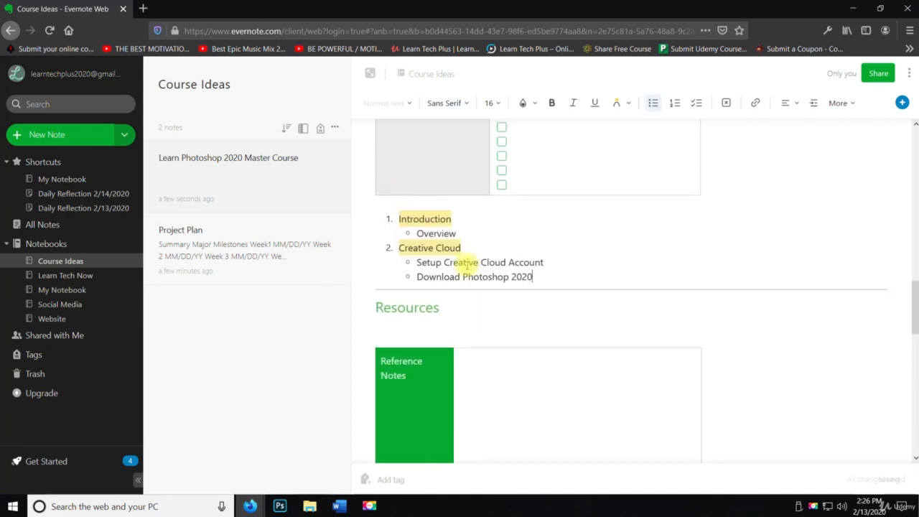
- Look back over the note's Time Frame, Details and Lists sections and open a File Explorer window
scroll(477, 306, up, 10)
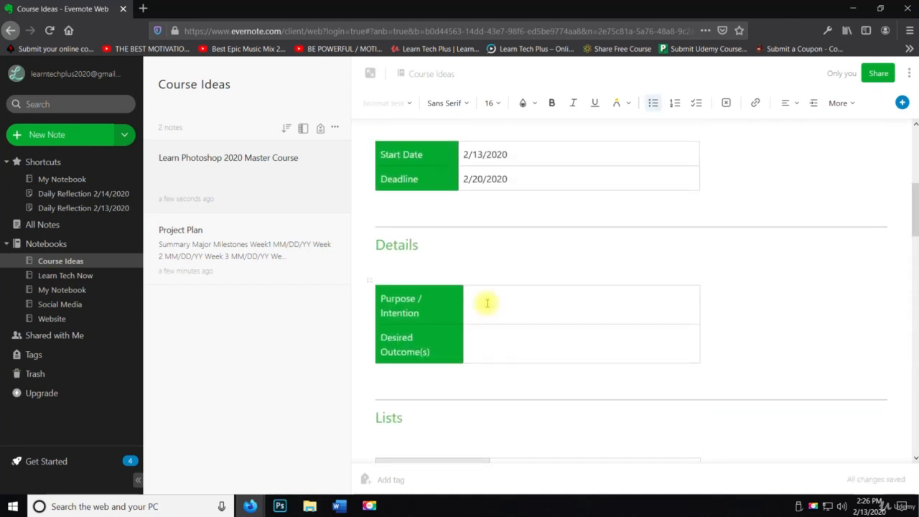
scroll(481, 304, up, 2)
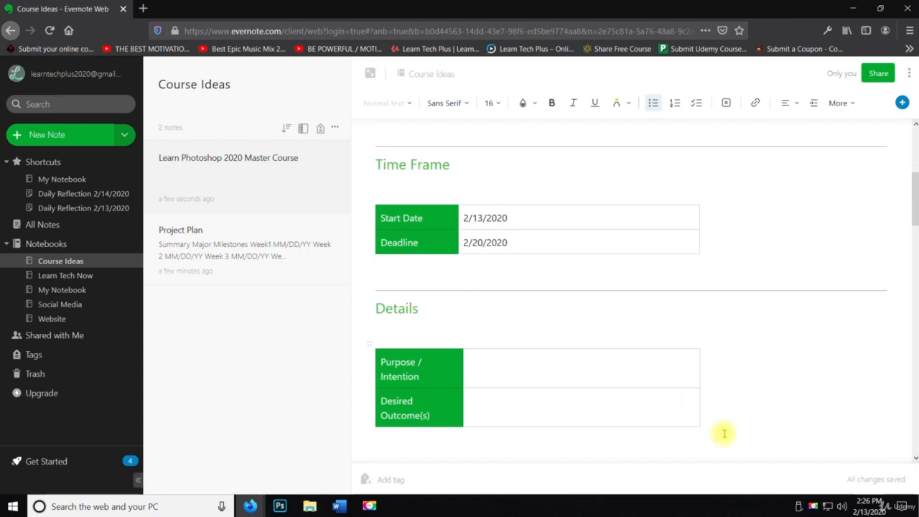
scroll(584, 456, down, 10)
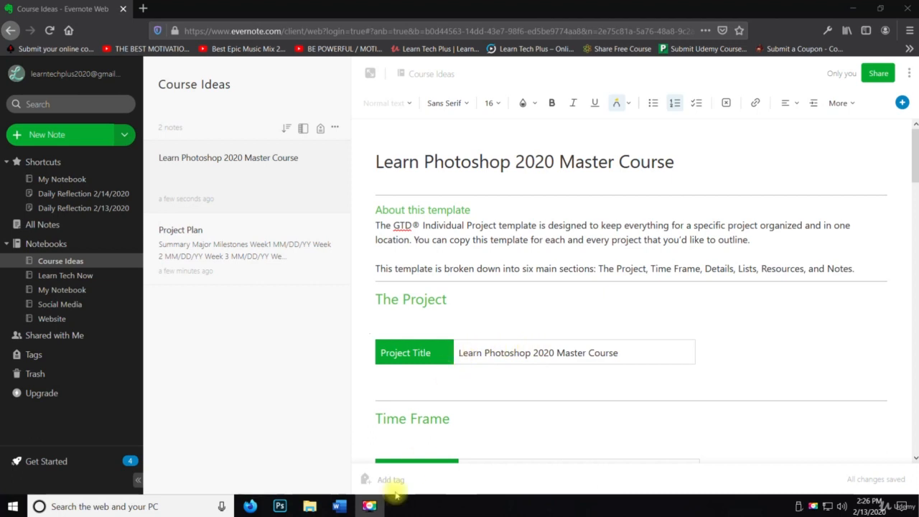
scroll(397, 492, down, 8)
right_click(307, 488)
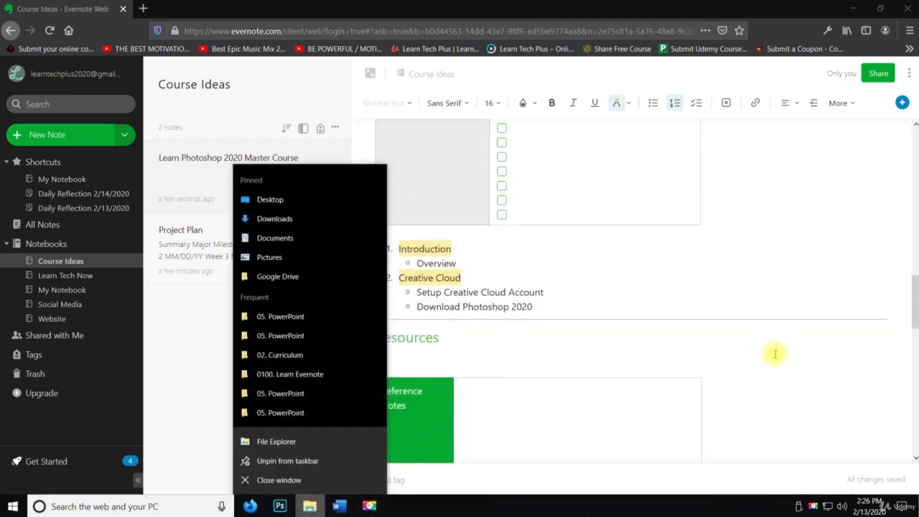
click(773, 352)
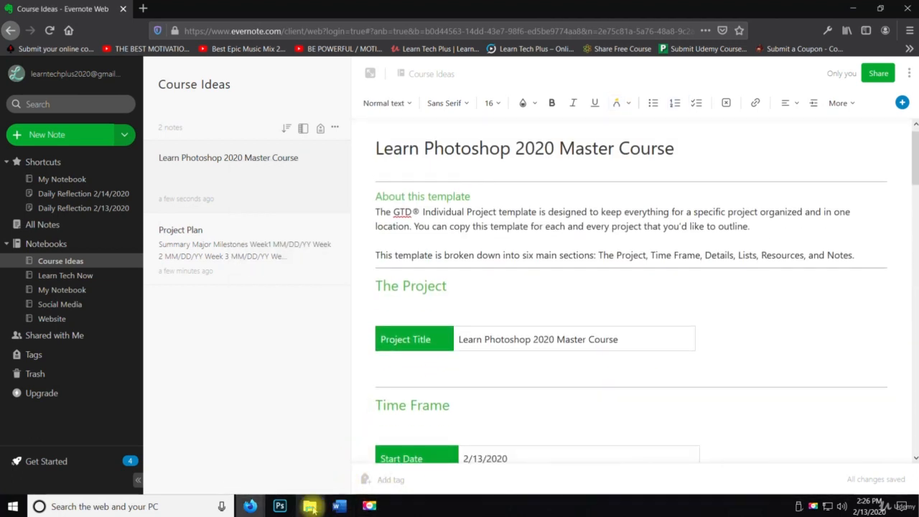
right_click(309, 505)
click(302, 441)
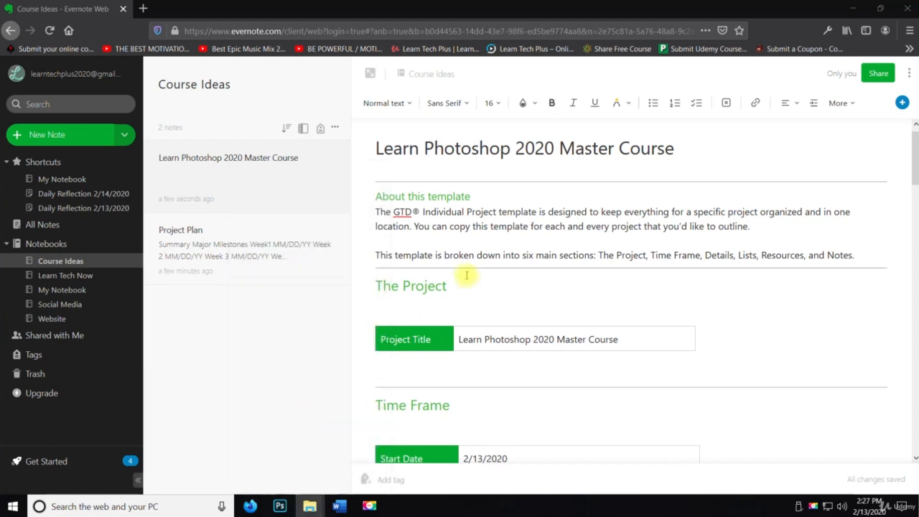
scroll(468, 275, up, 1)
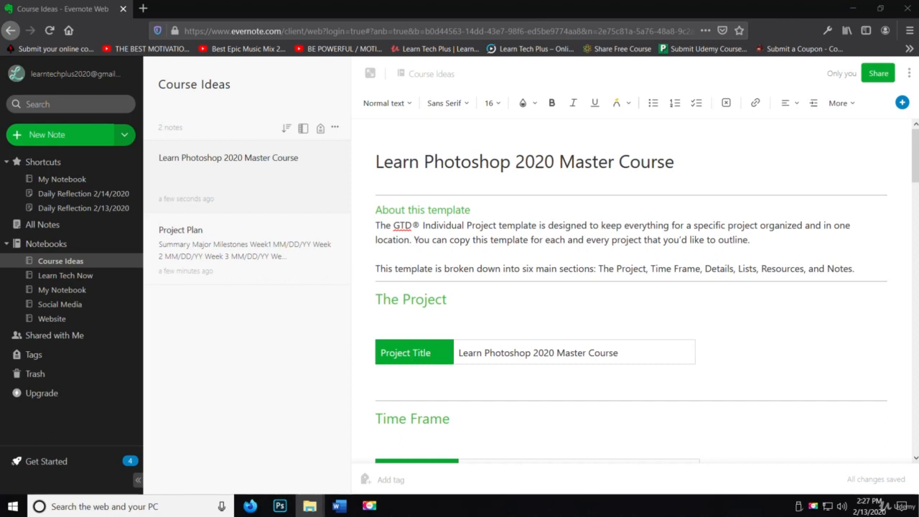
- Switch to Word, review the Course Production Process stages for Learn Advanced Bootstrap 4 and Learn Evernote, and close the document
click(339, 506)
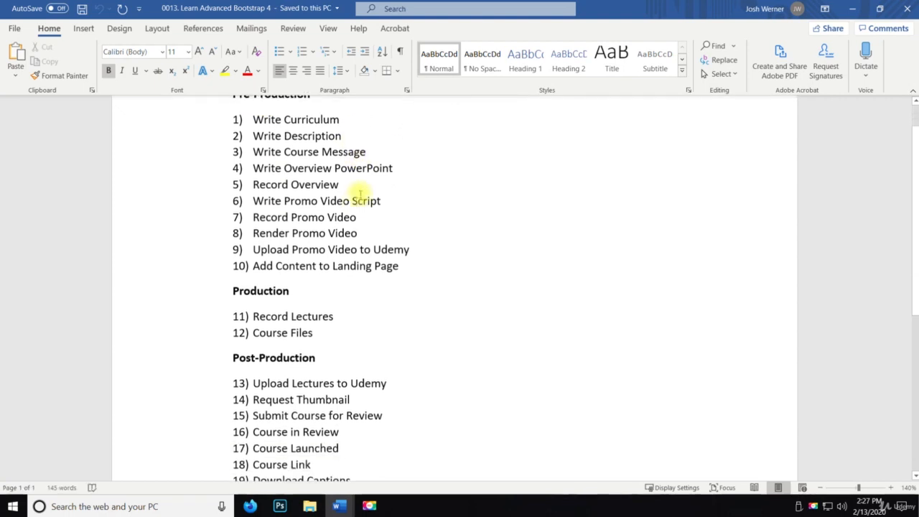
scroll(352, 198, down, 1)
scroll(349, 205, up, 1)
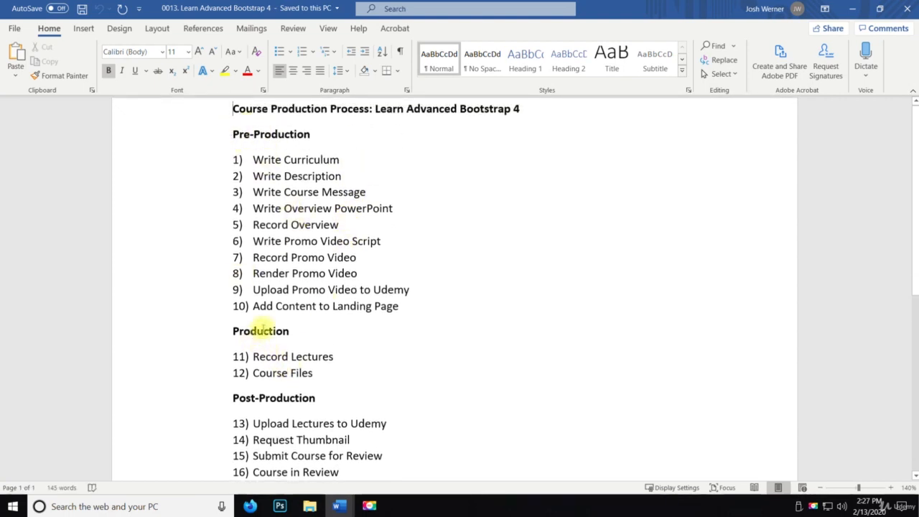
scroll(313, 352, down, 2)
scroll(312, 353, down, 5)
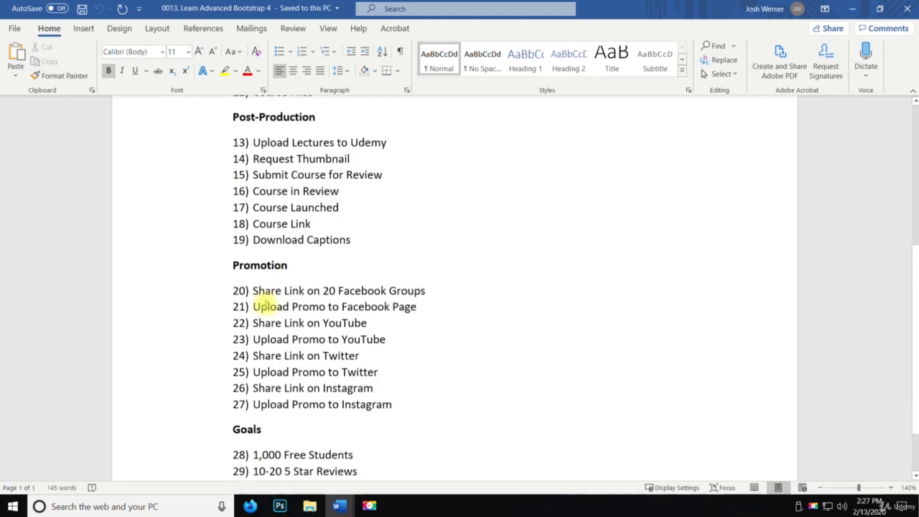
scroll(284, 334, down, 2)
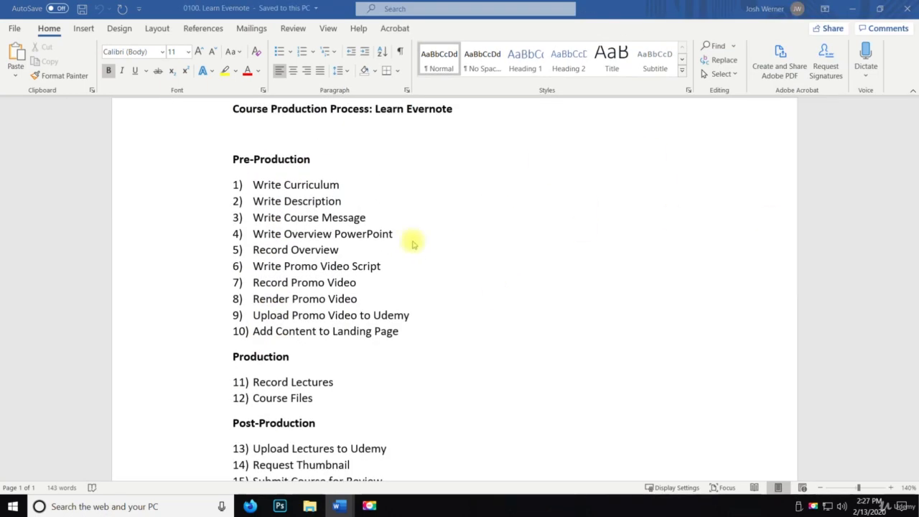
click(905, 9)
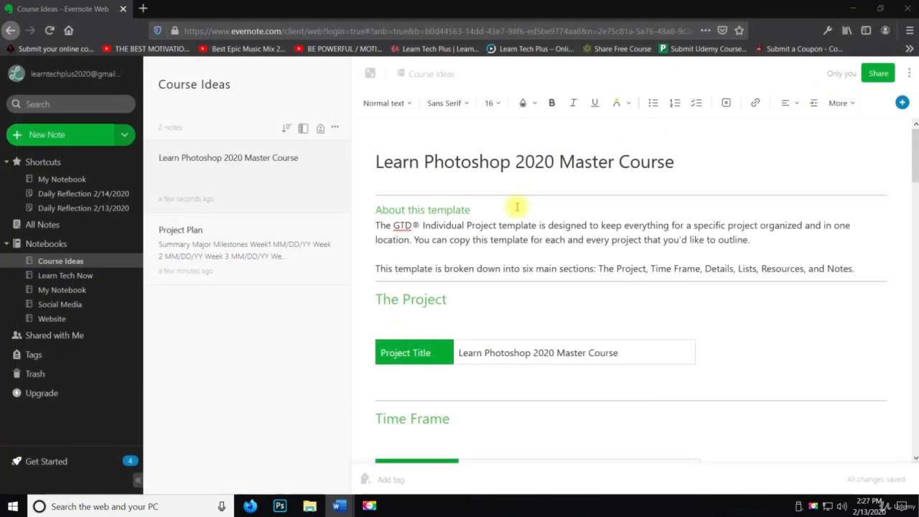
- Replace the Details heading in the Learn Photoshop 2020 Master Course note with "Pre-Production"
scroll(431, 187, down, 3)
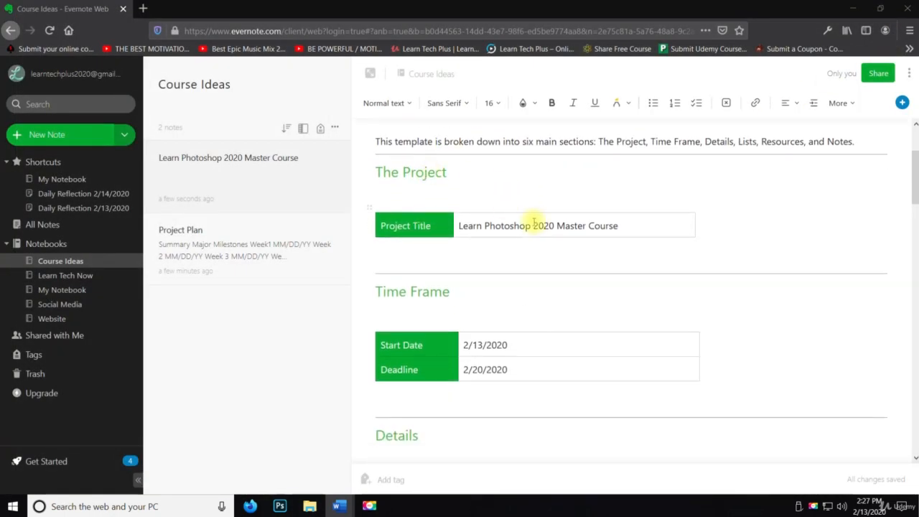
scroll(438, 286, down, 2)
scroll(438, 286, down, 4)
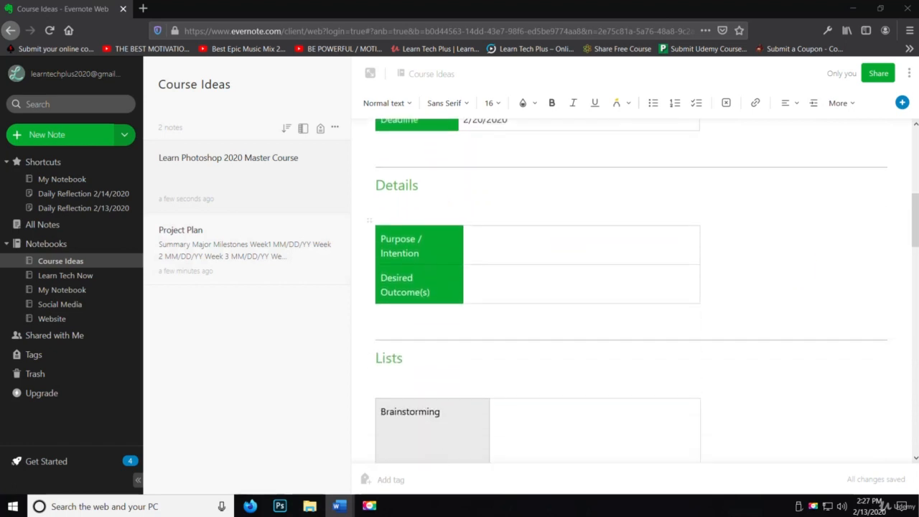
double_click(389, 184)
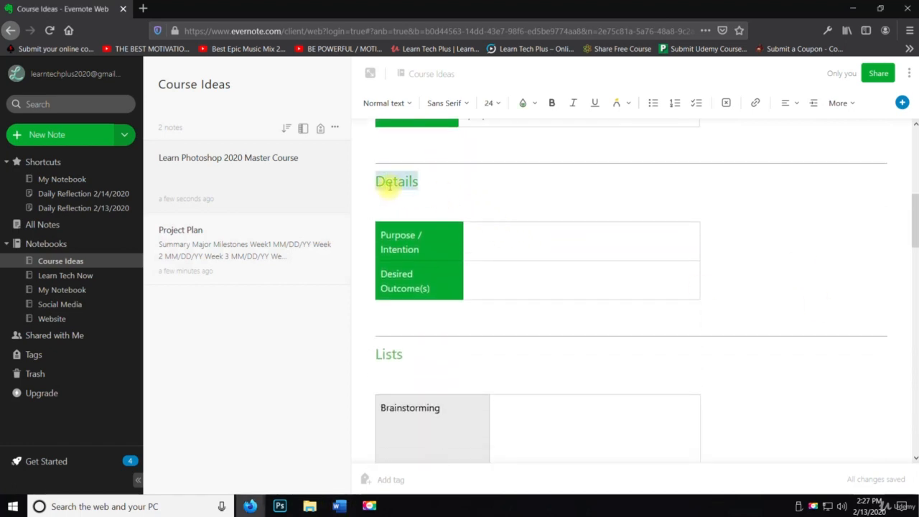
text(Pre-Production)
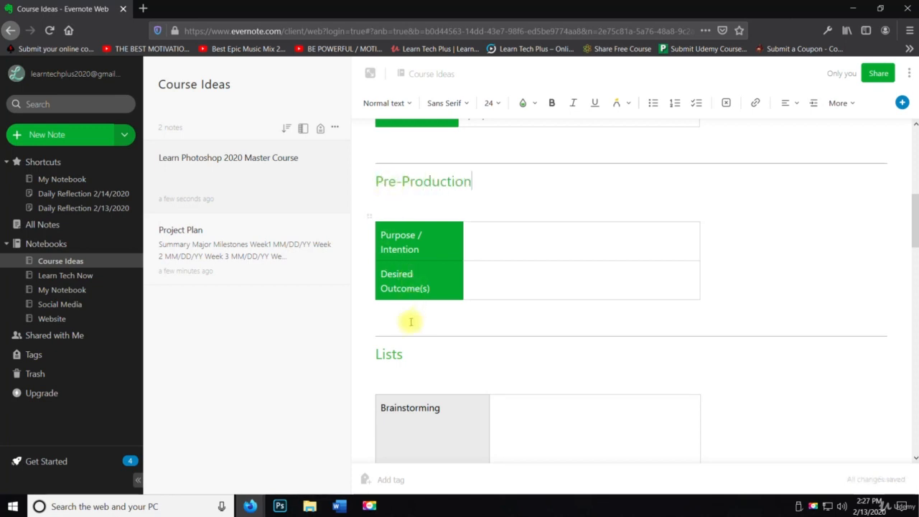
- Rename the Lists heading to "Production" and the Resources heading to "Post Production"
double_click(382, 353)
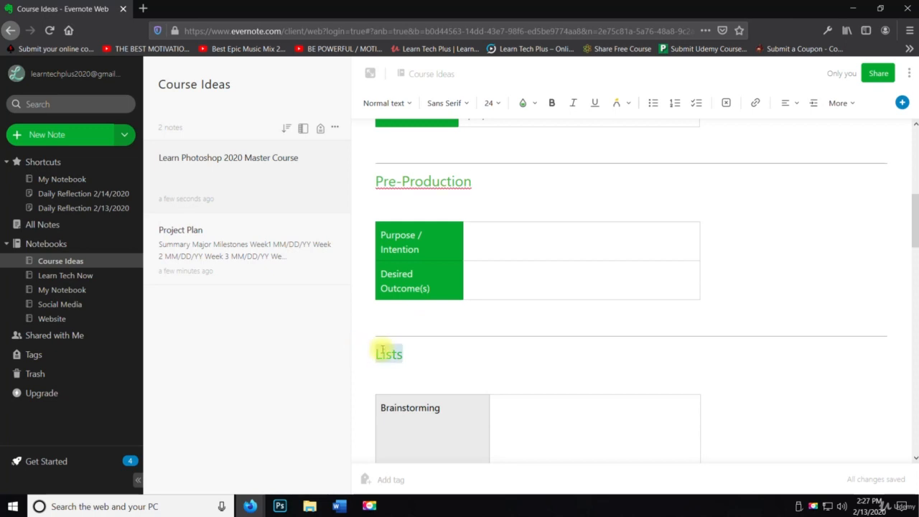
text(Production)
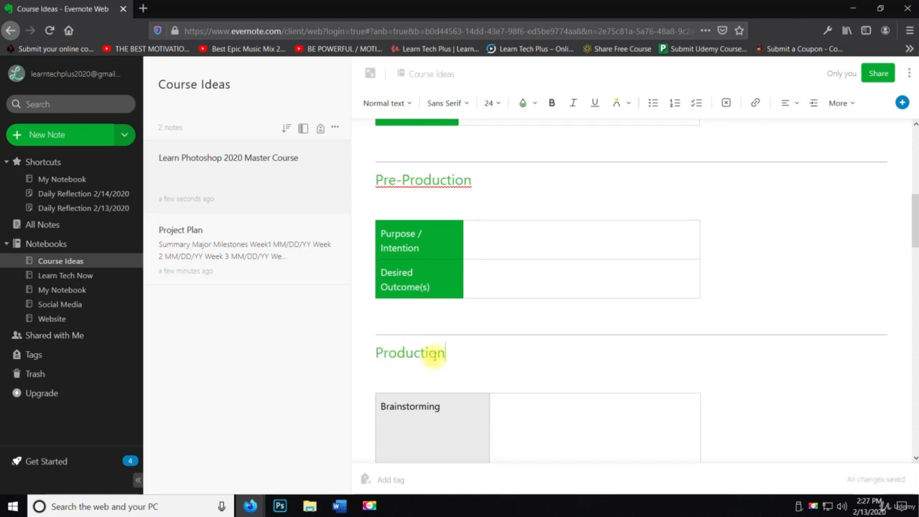
scroll(416, 359, down, 7)
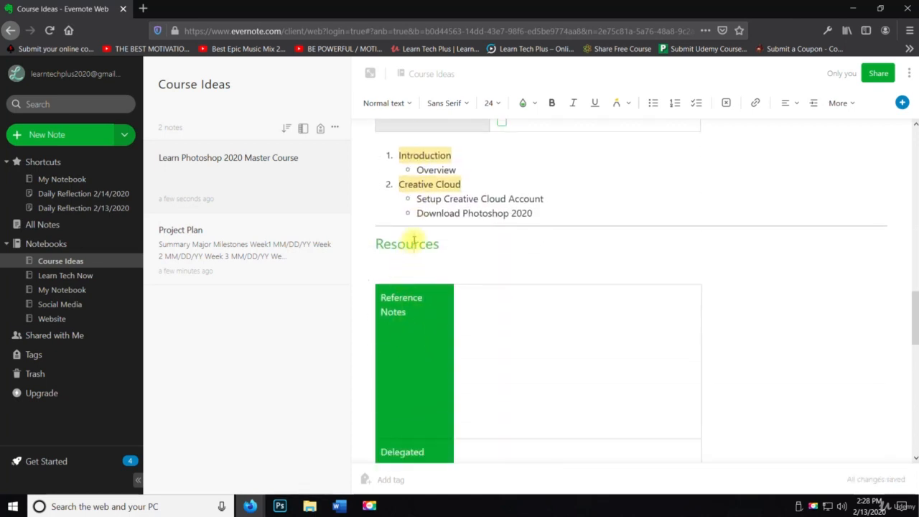
double_click(414, 243)
text(Post Production)
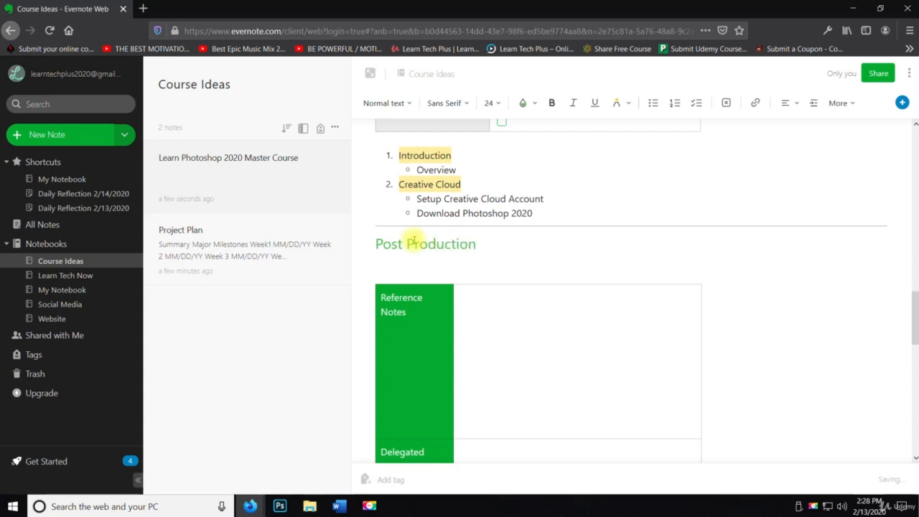
- Start inserting an attachment into the note and browse to 01. Learn Tech Plus > 02. Courses on Local Disk (D:)
scroll(414, 242, down, 5)
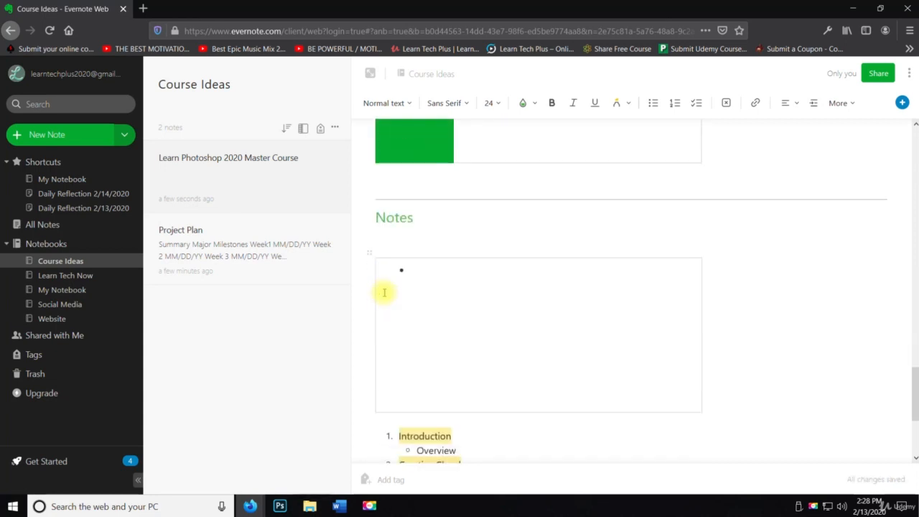
scroll(386, 292, down, 3)
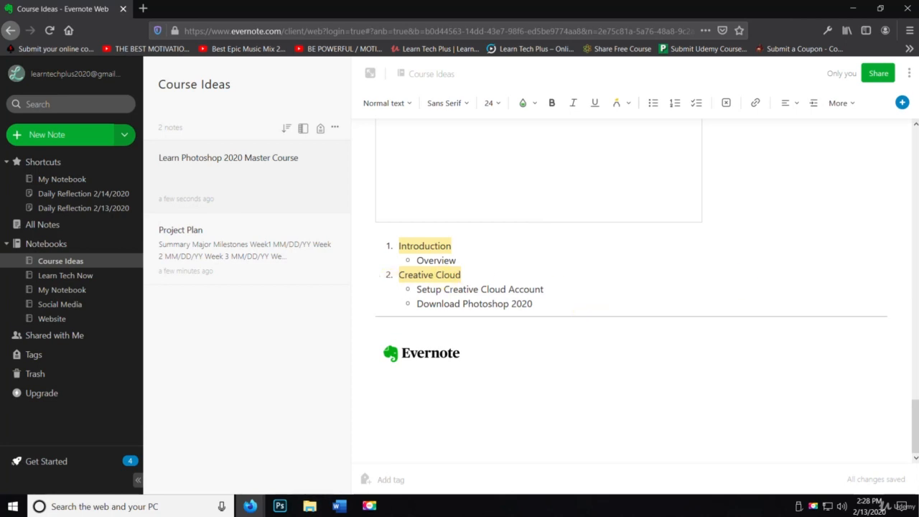
scroll(441, 296, up, 20)
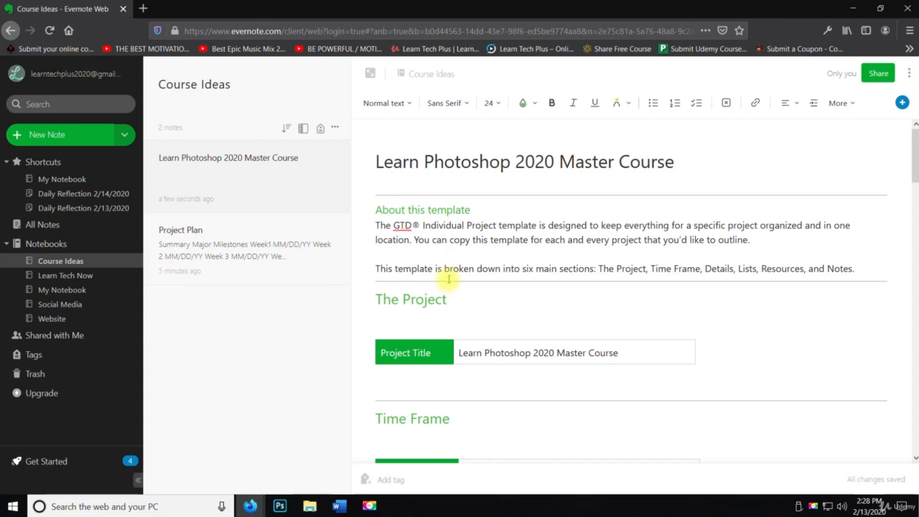
click(837, 105)
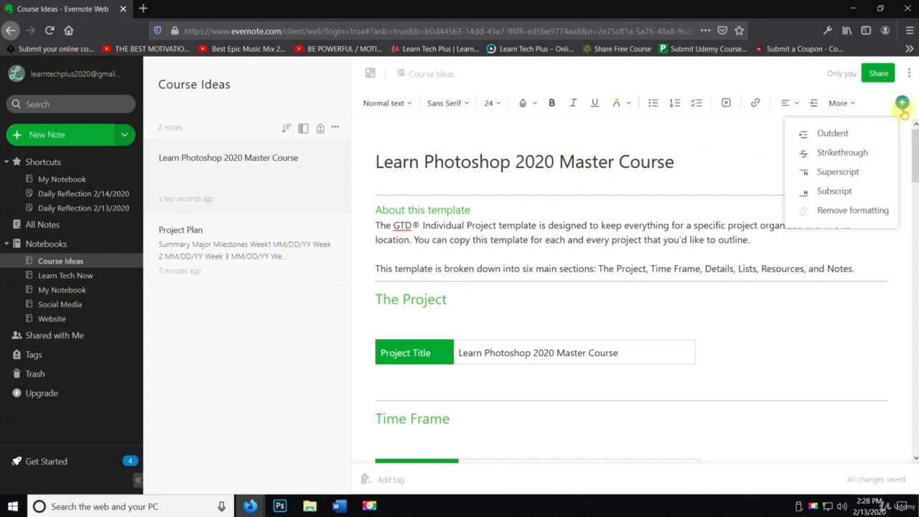
click(902, 107)
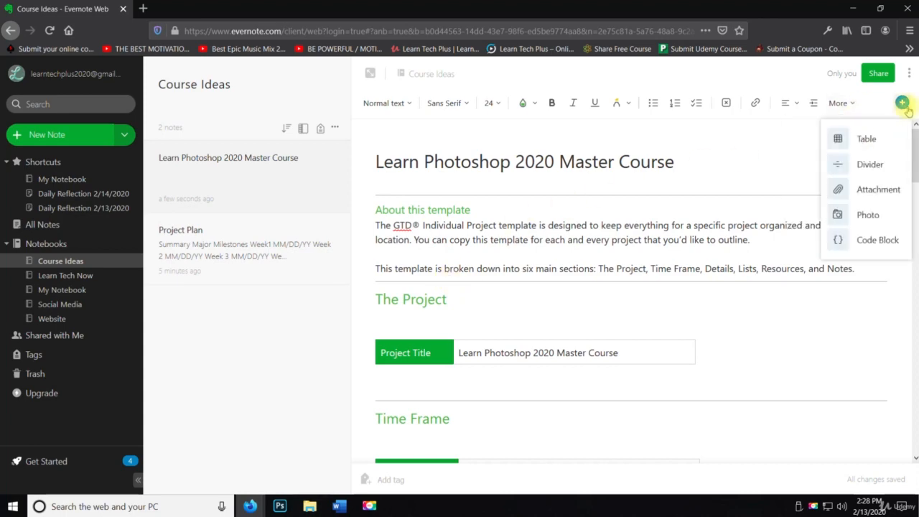
click(887, 189)
scroll(547, 212, down, 15)
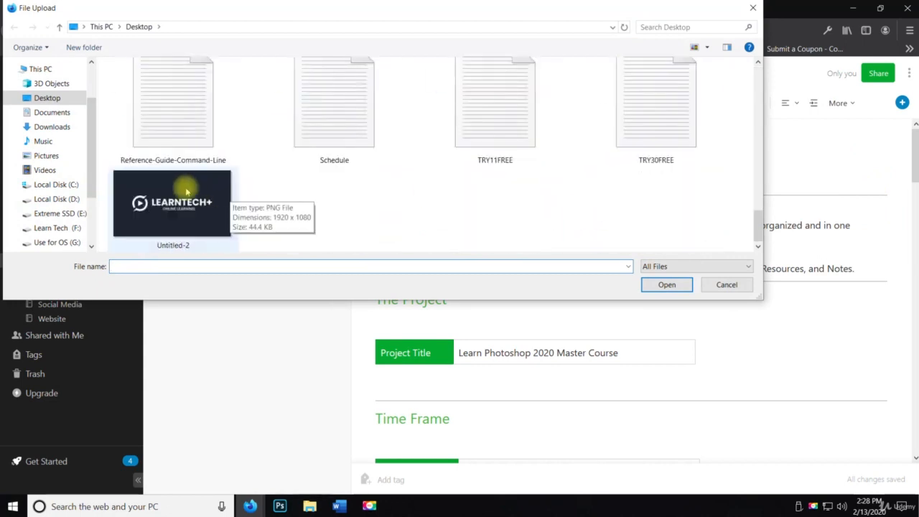
click(58, 199)
double_click(142, 84)
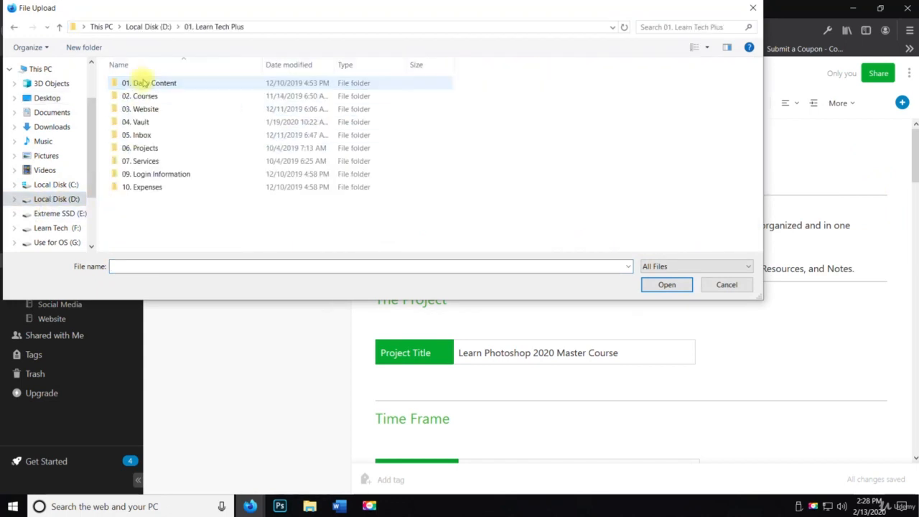
double_click(143, 96)
click(145, 111)
double_click(145, 112)
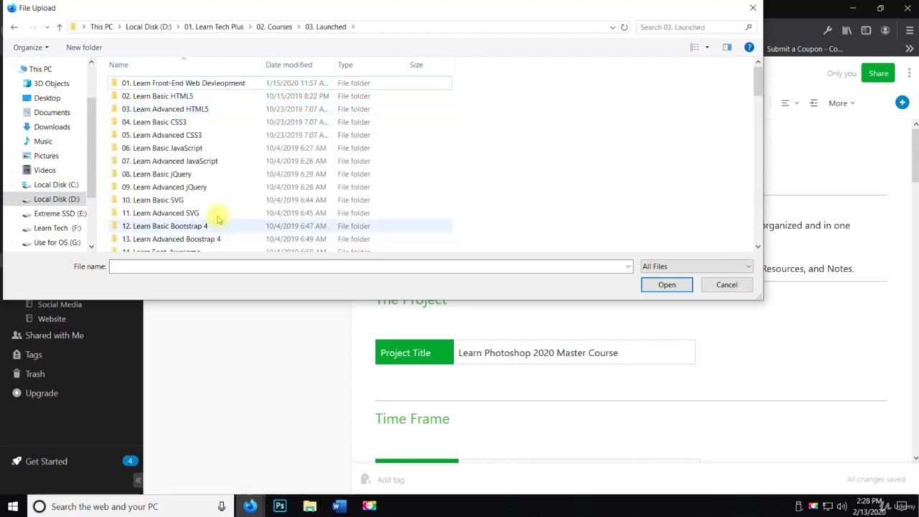
scroll(161, 208, down, 20)
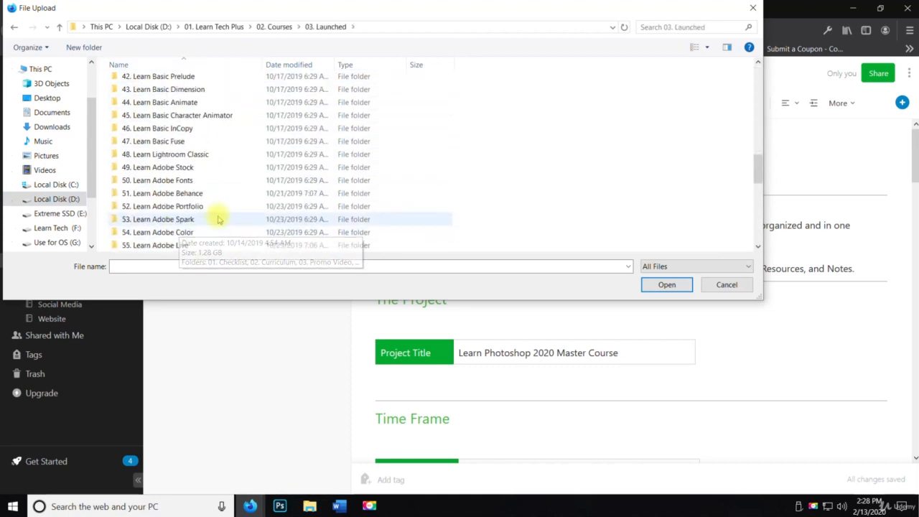
click(152, 245)
key(Return)
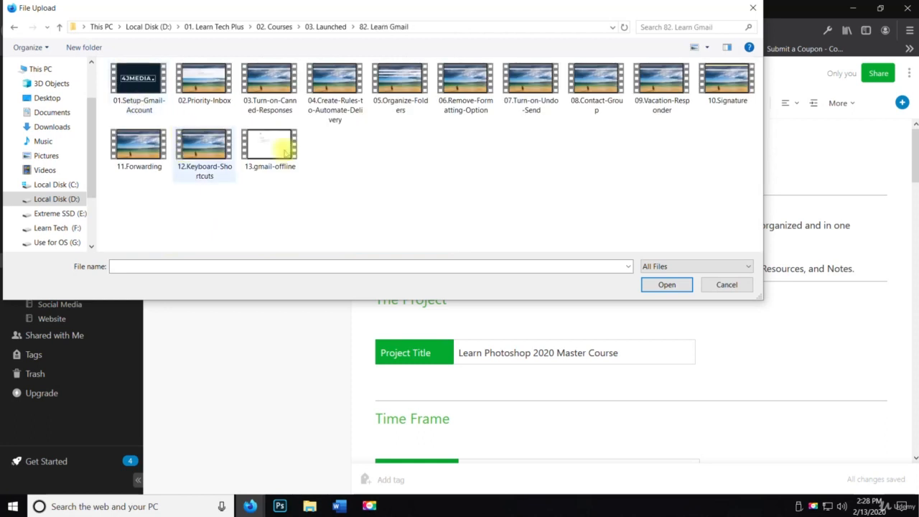
click(318, 27)
click(275, 27)
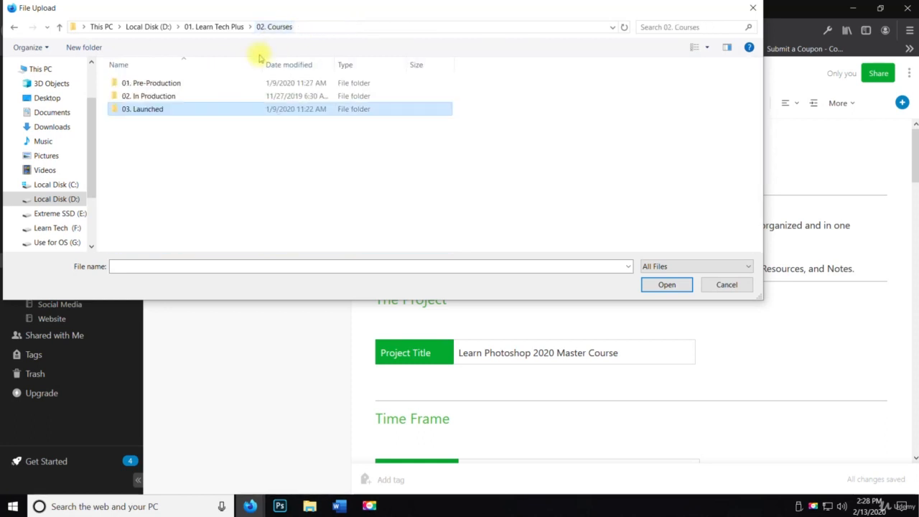
click(214, 26)
- Attach the file 0001. Learn Front-End Web Development from the 04. Vault > 01. Checklist folder to the note
click(141, 123)
double_click(143, 124)
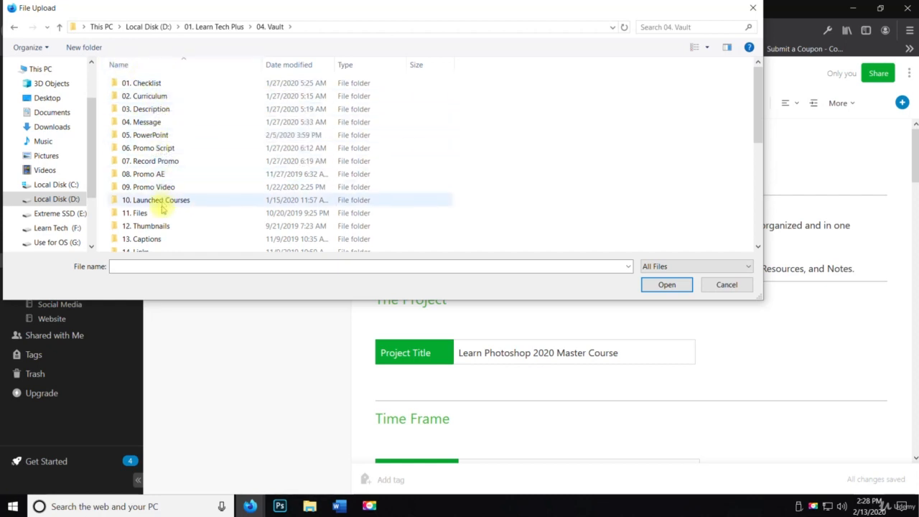
double_click(151, 82)
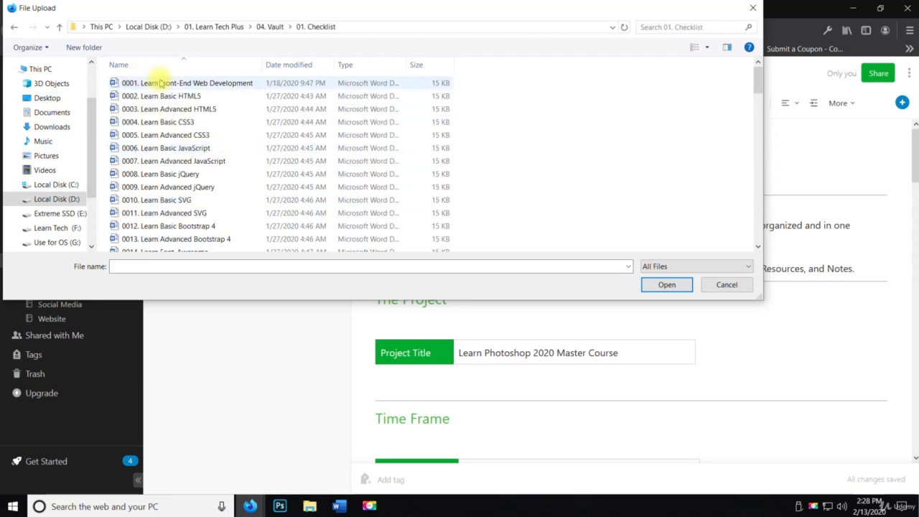
double_click(160, 84)
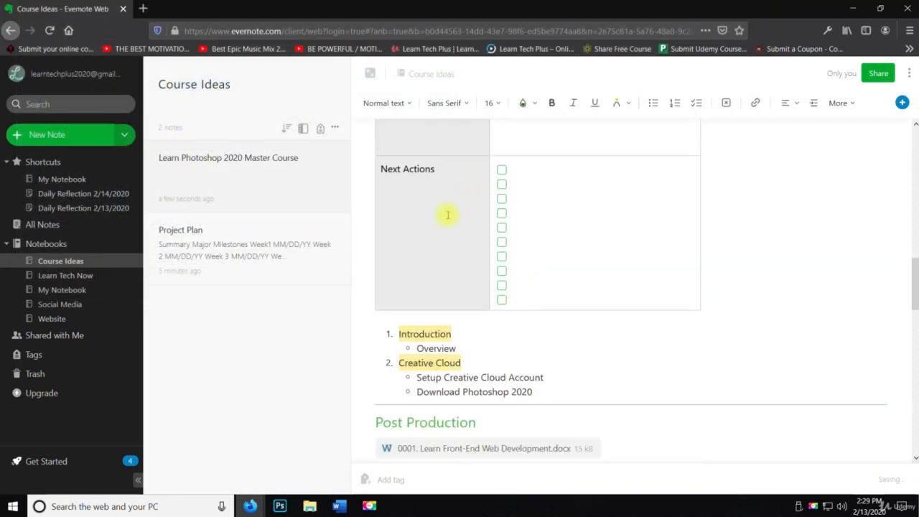
- Move the attached Word file from the Post Production section to directly below the Pre-Production heading
scroll(570, 330, down, 3)
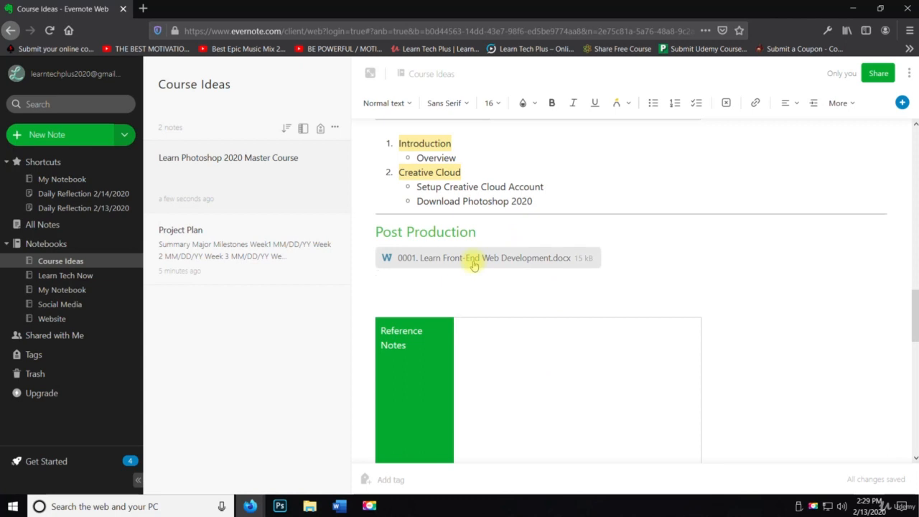
scroll(483, 262, up, 3)
scroll(547, 313, down, 5)
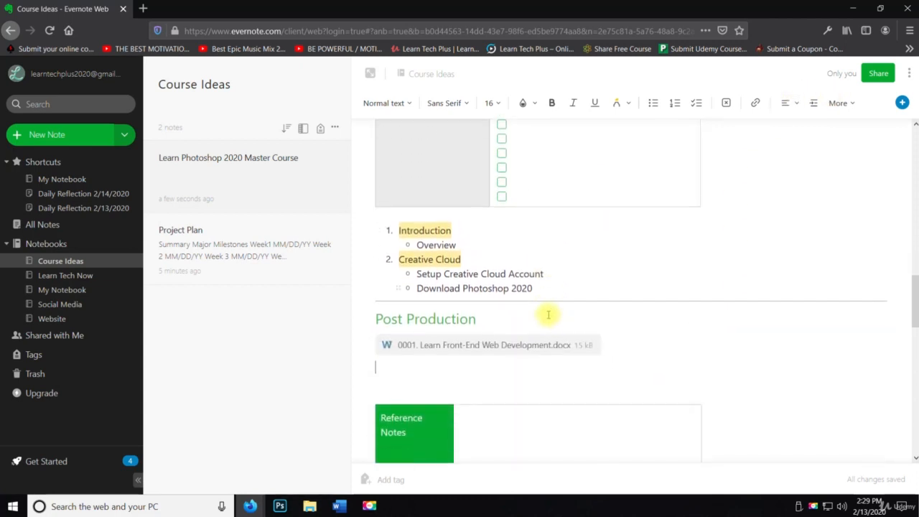
scroll(467, 180, up, 2)
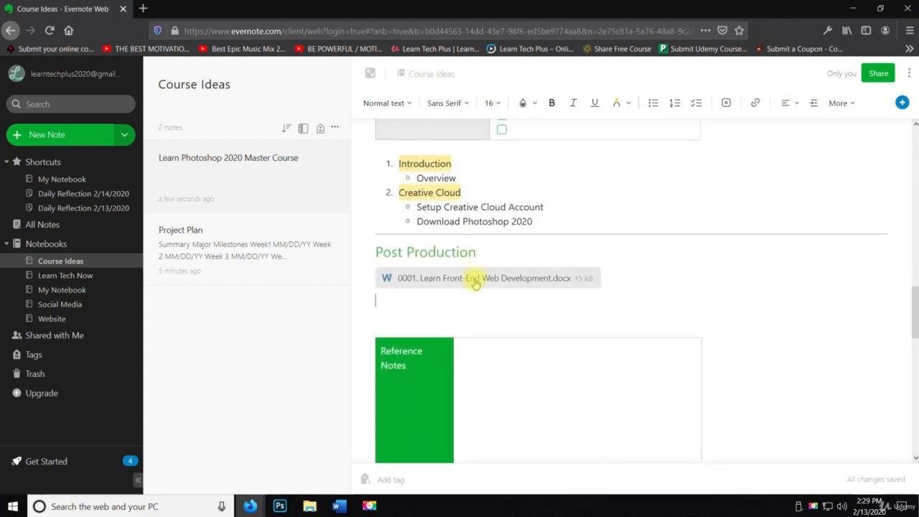
drag(469, 280, 451, 291)
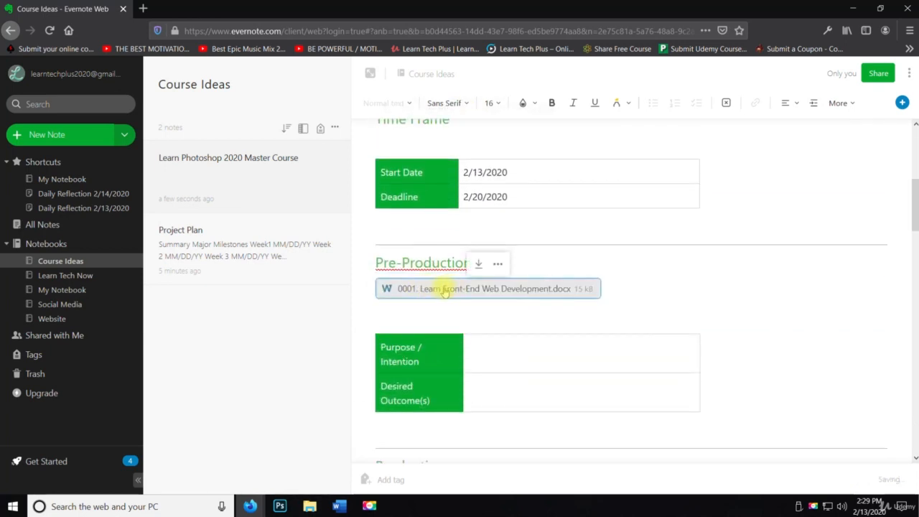
- Open the attached checklist in Word, review the course production process stages, and close the document
double_click(515, 293)
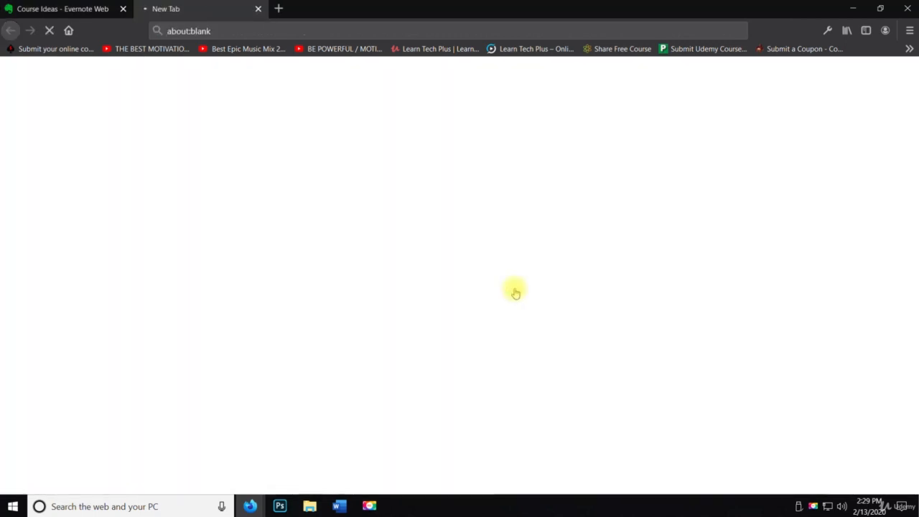
click(516, 236)
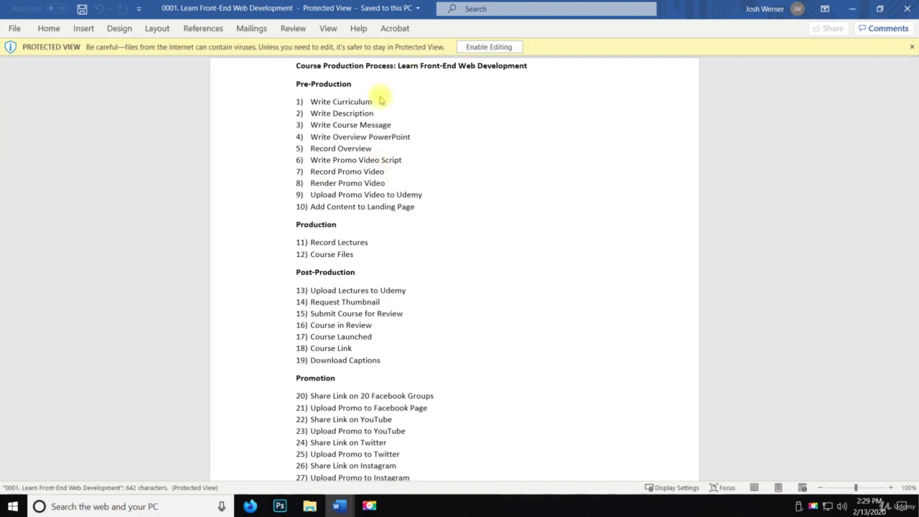
scroll(445, 244, down, 3)
scroll(503, 230, up, 3)
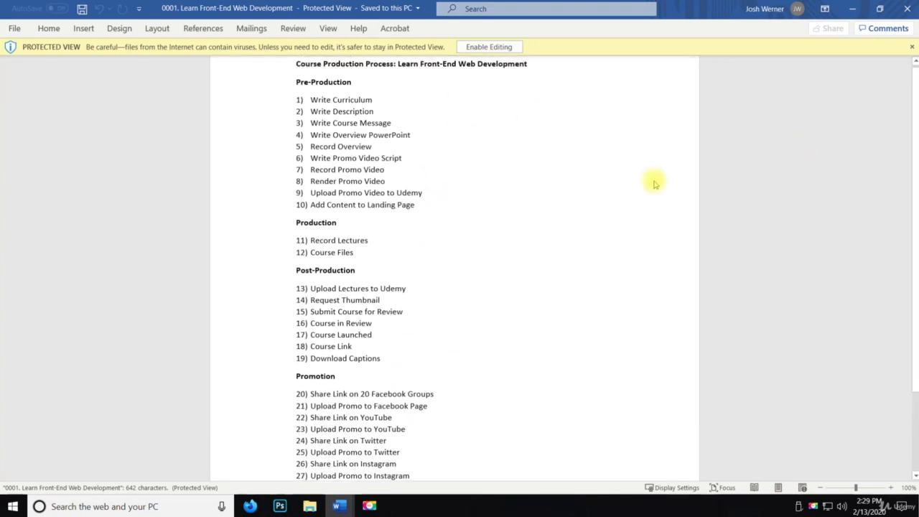
click(906, 8)
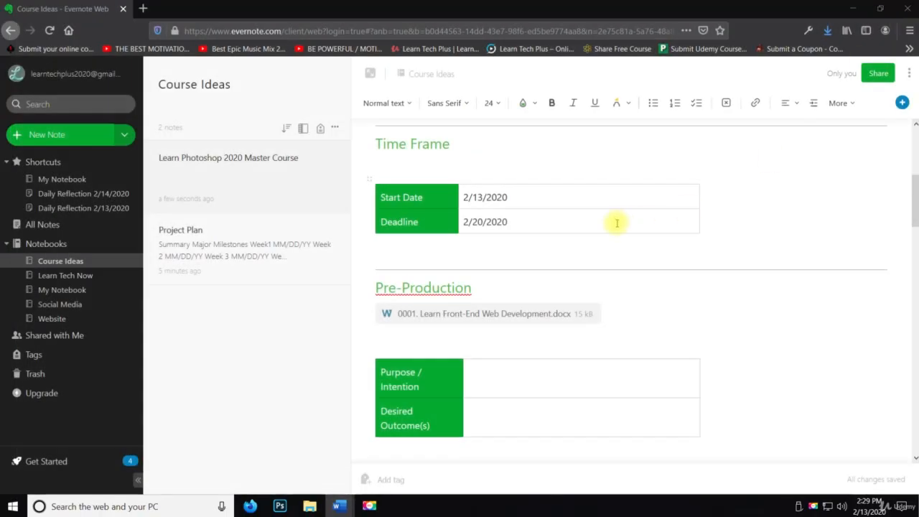
scroll(878, 123, up, 4)
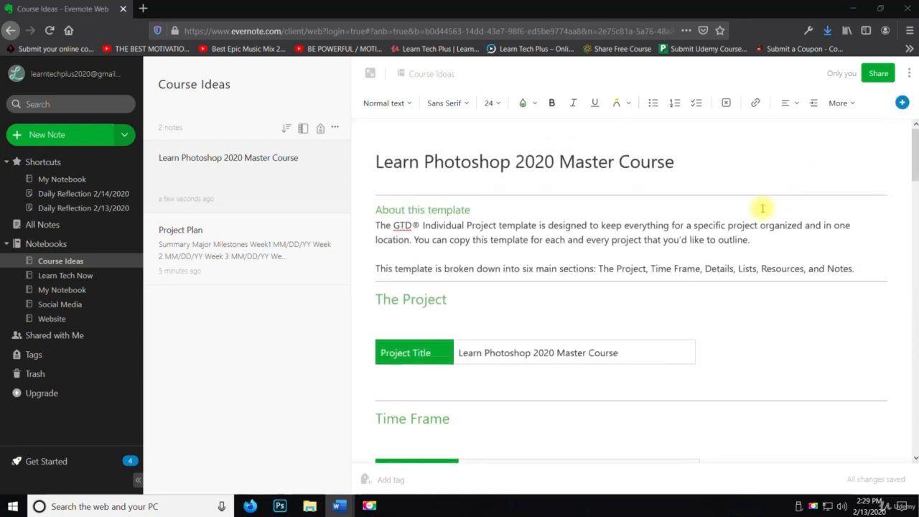
scroll(761, 209, down, 5)
scroll(754, 219, up, 1)
scroll(840, 232, up, 3)
scroll(833, 252, down, 4)
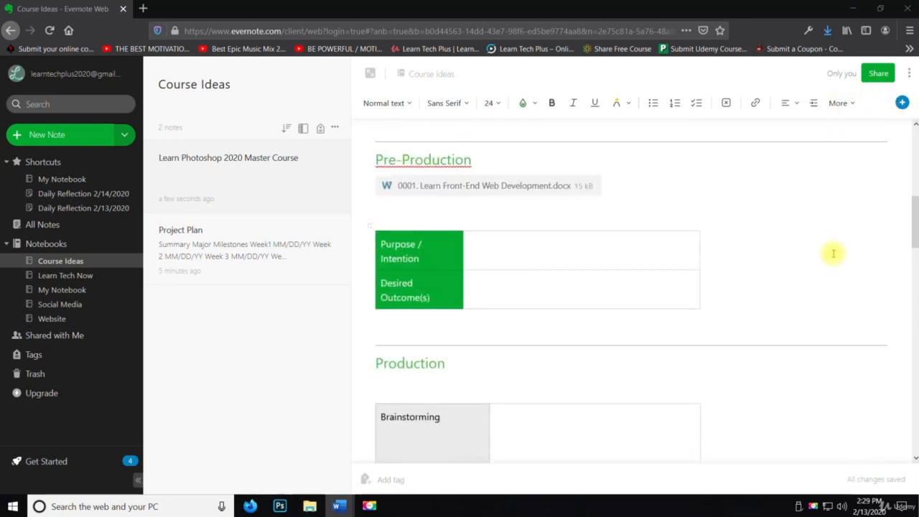
scroll(833, 253, up, 4)
- Attach 0001. Learn Front-End Web Development from the 04. Vault > 02. Curriculum folder below the first attachment in Pre-Production
drag(914, 176, 914, 201)
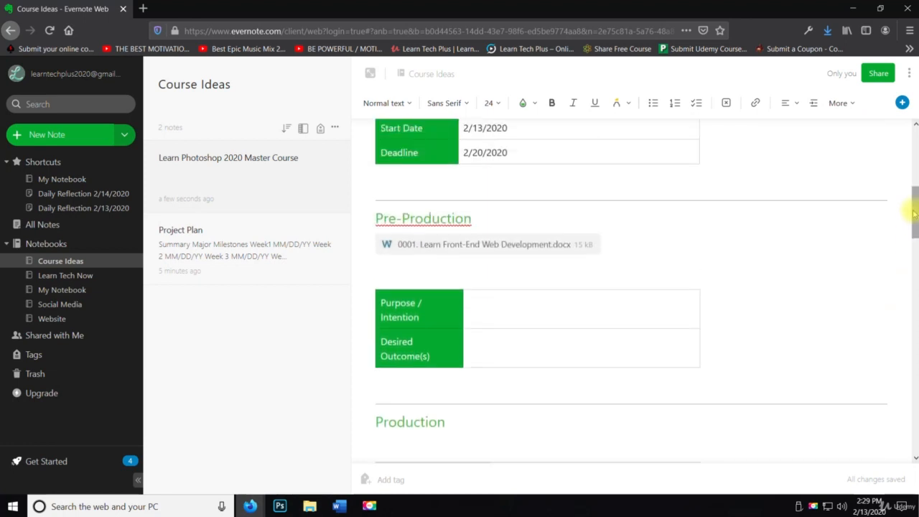
click(703, 256)
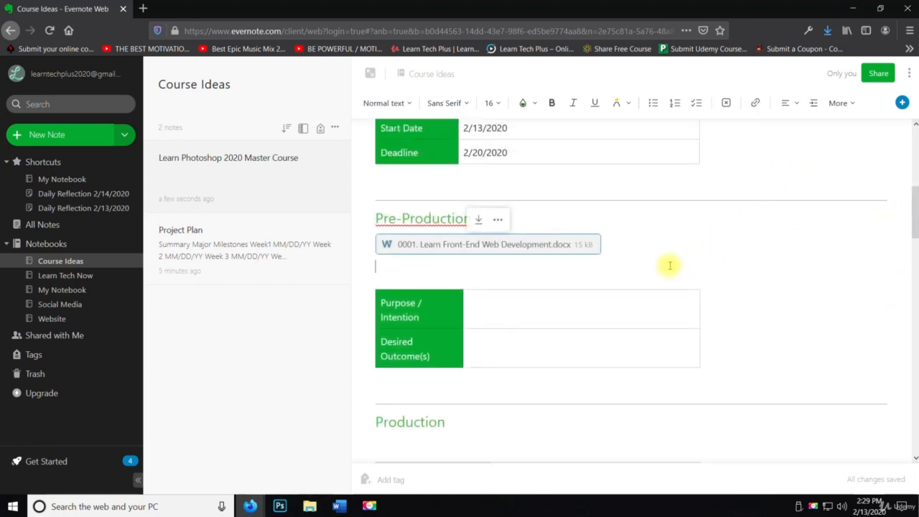
scroll(882, 190, up, 5)
click(901, 102)
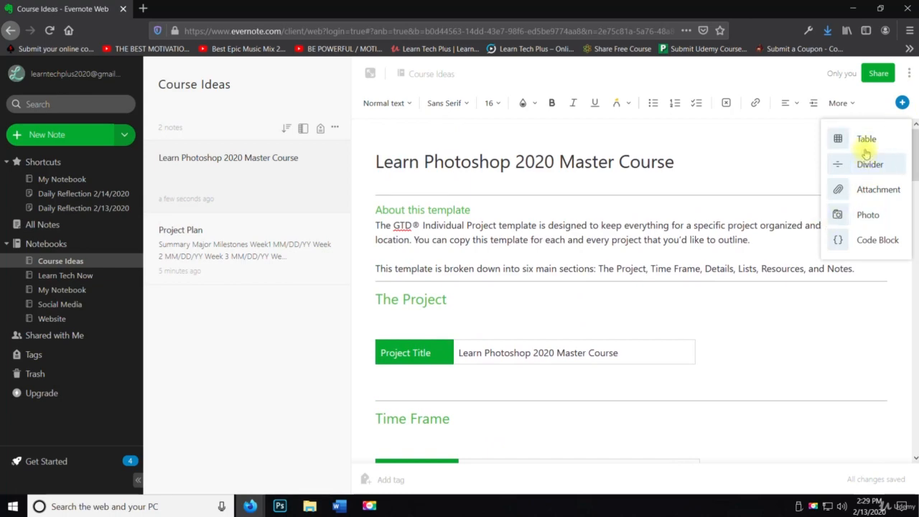
click(874, 198)
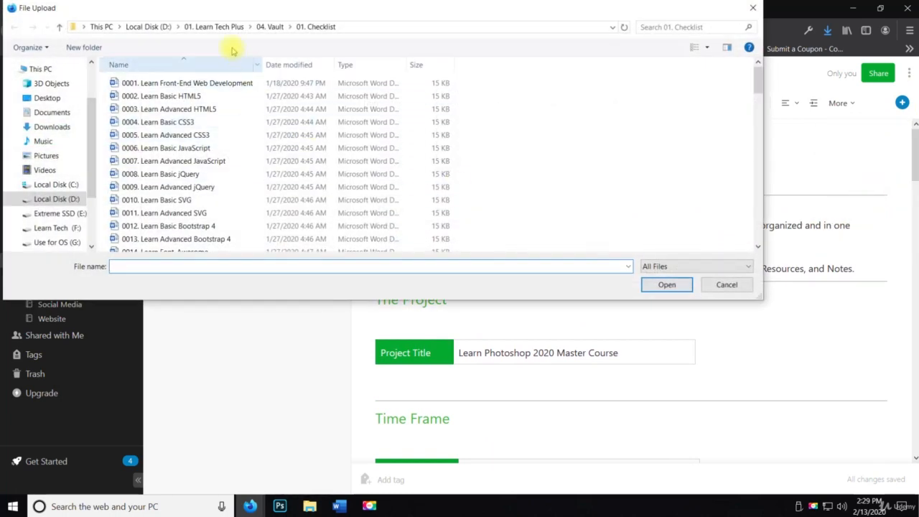
click(266, 26)
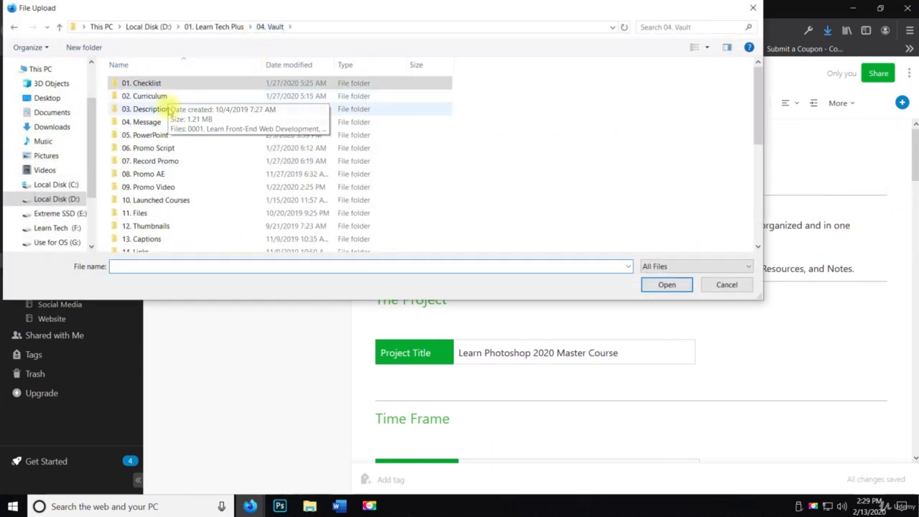
double_click(171, 97)
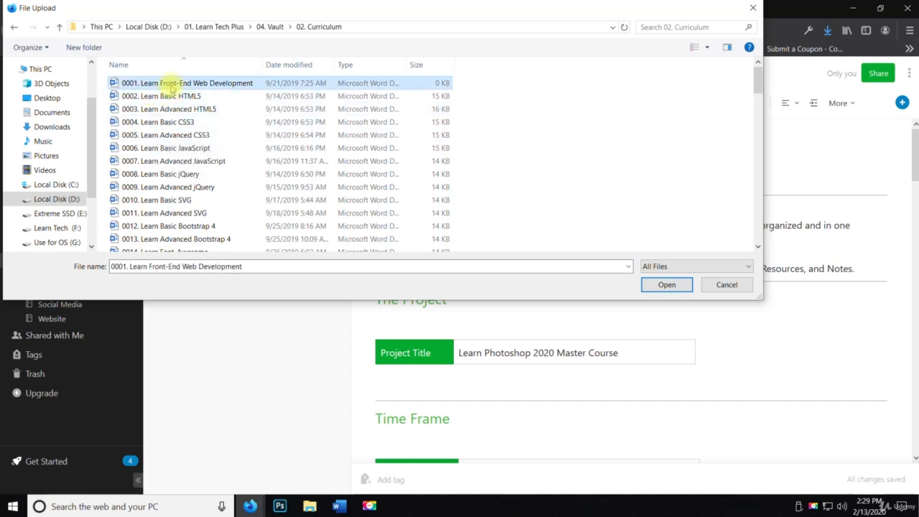
double_click(168, 84)
scroll(469, 320, down, 3)
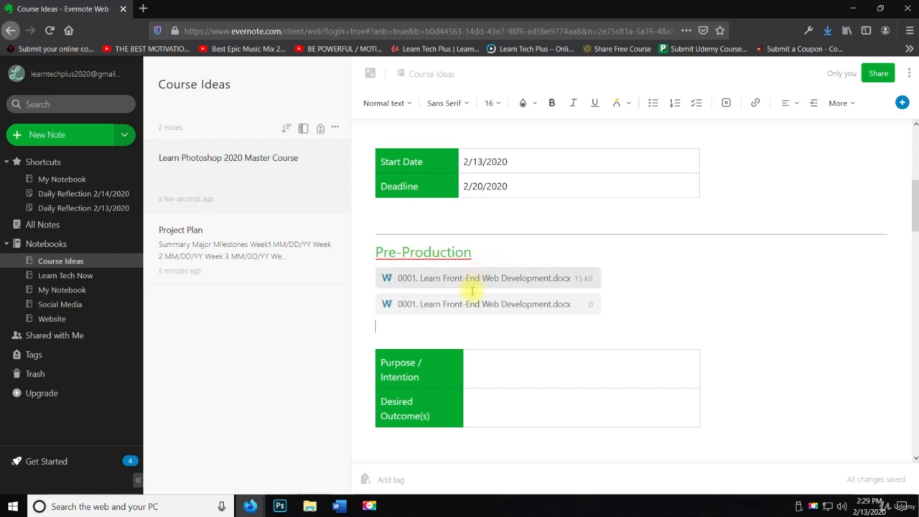
- Add a "Checklist" line between the Pre-Production heading and the first attachment
click(608, 282)
click(563, 261)
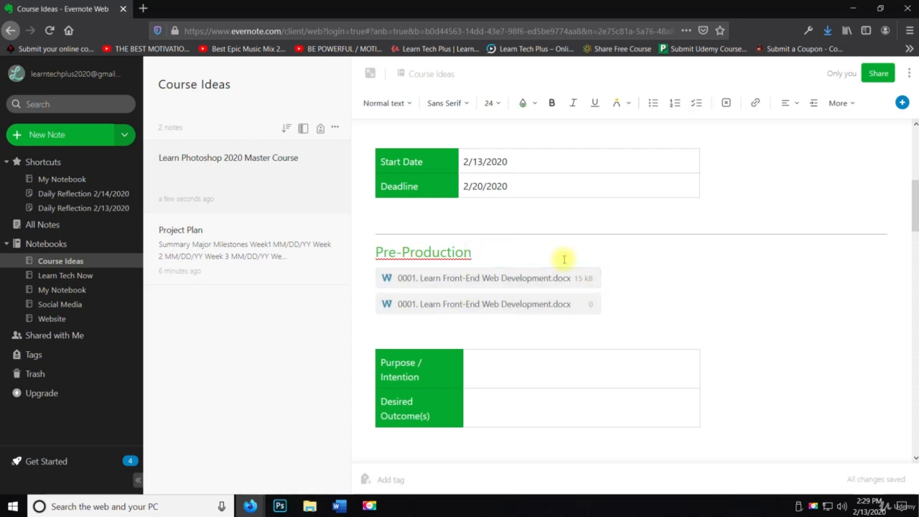
key(Return)
text(Checklist)
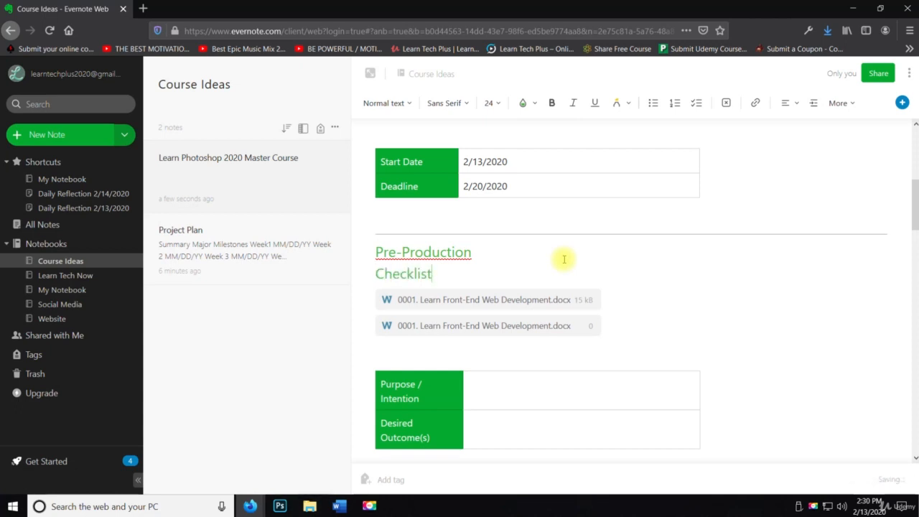
- Move the second attachment down a line and label it "Description" on the blank line above it
key(Right)
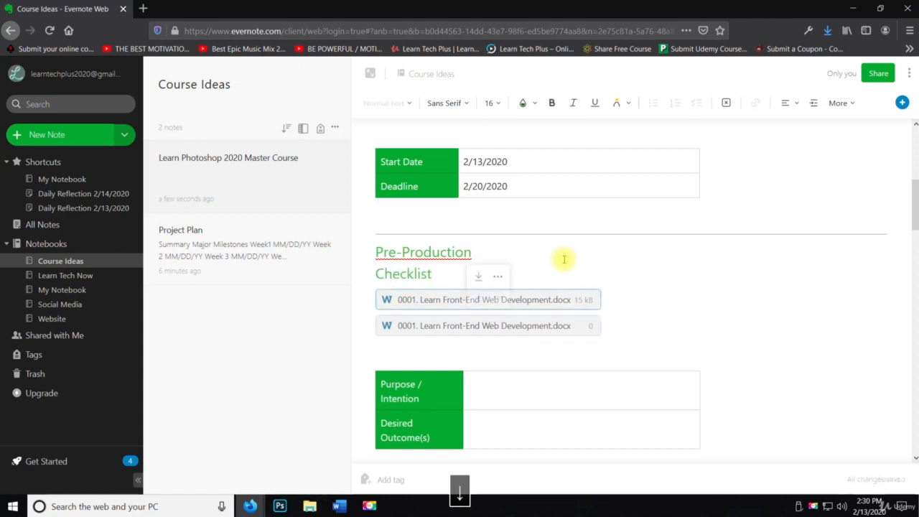
key(Right)
key(Left)
scroll(704, 439, down, 2)
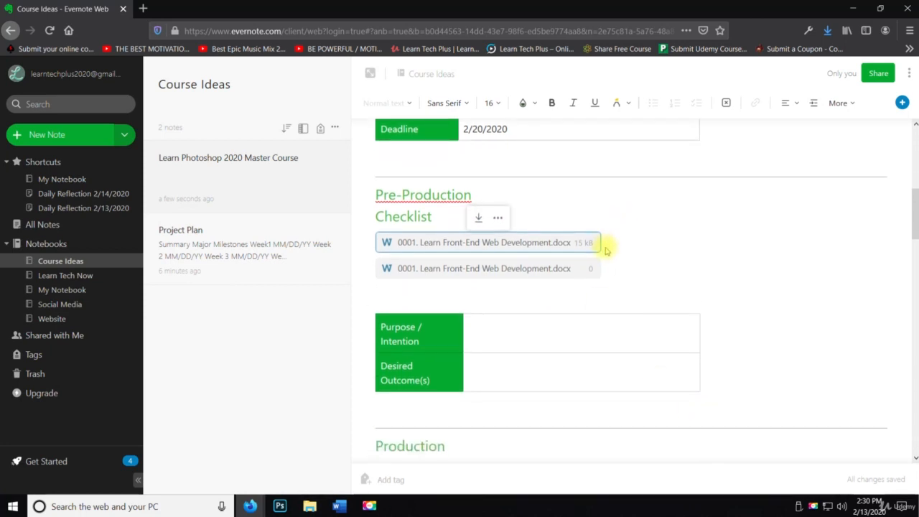
drag(603, 267, 585, 299)
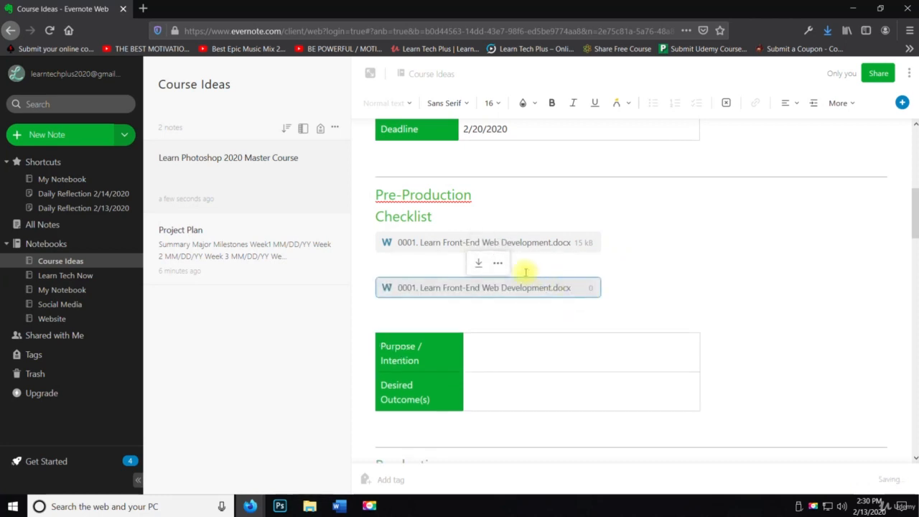
click(411, 266)
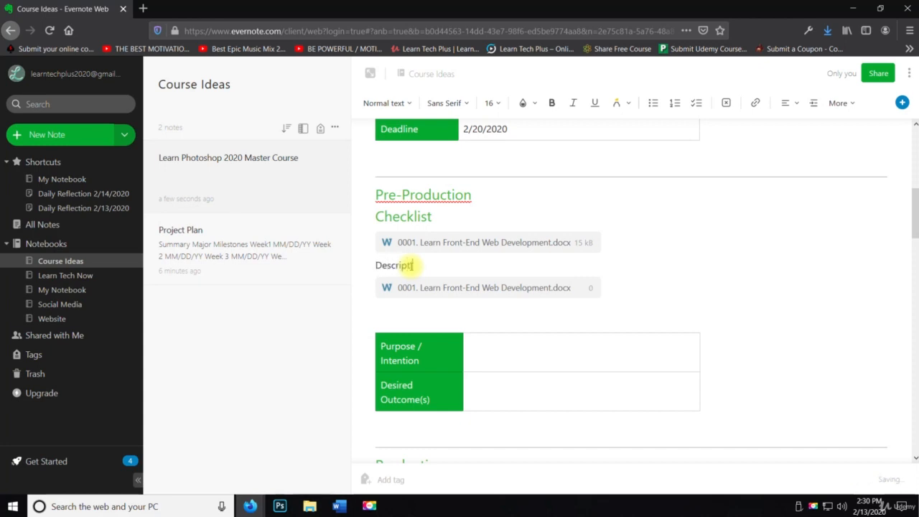
scroll(512, 247, down, 2)
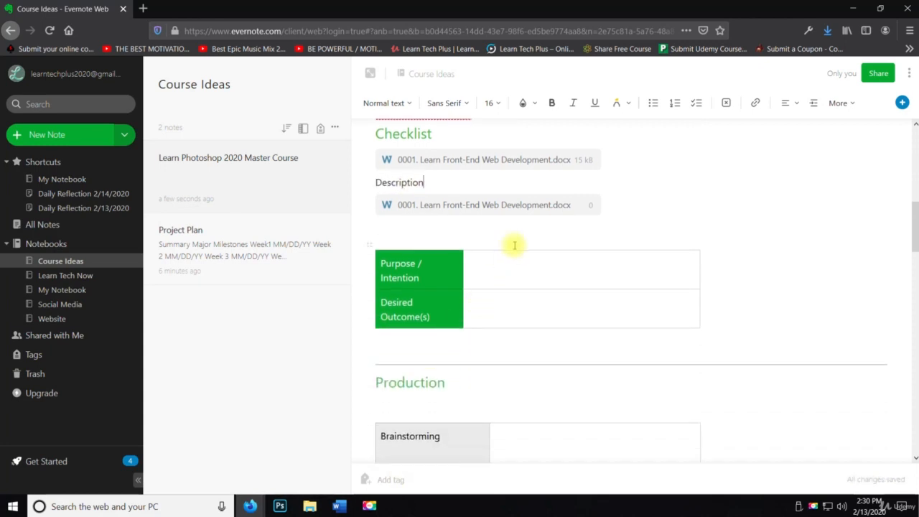
click(523, 207)
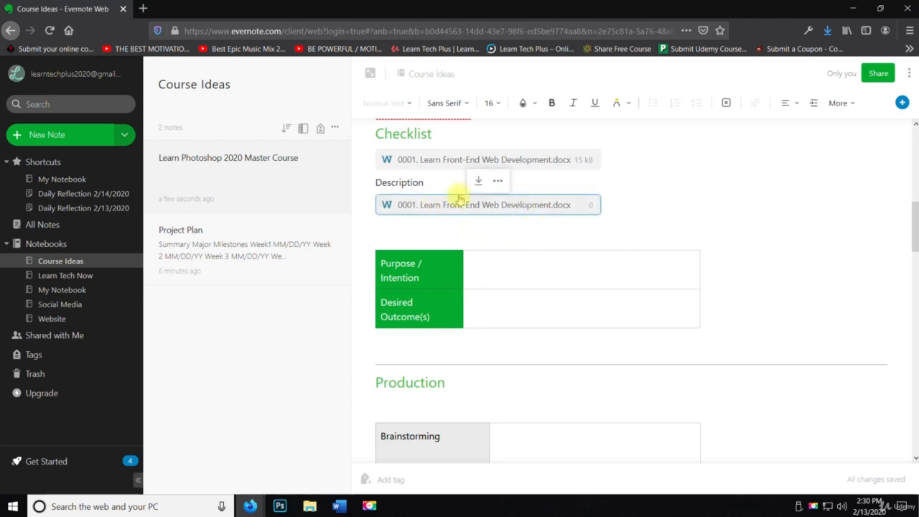
- Replace the "Description" label above the second attachment with "Curriculum" in the same green heading style as "Checklist"
scroll(425, 210, up, 3)
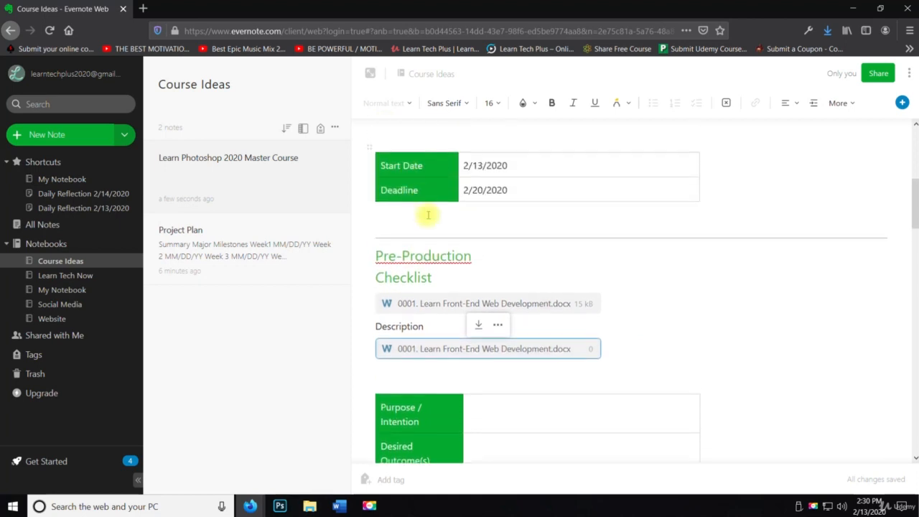
click(395, 276)
double_click(395, 276)
key(ctrl+c)
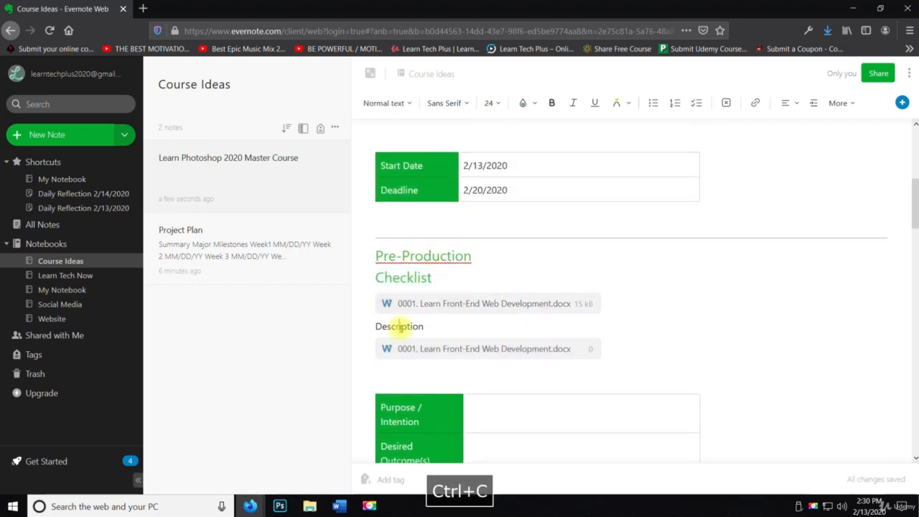
double_click(399, 327)
key(ctrl+v)
double_click(401, 329)
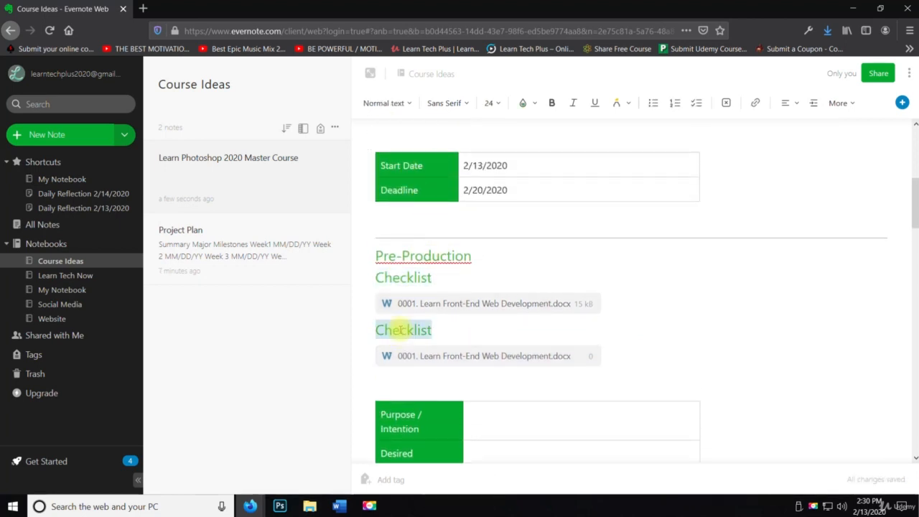
text(Curriculum)
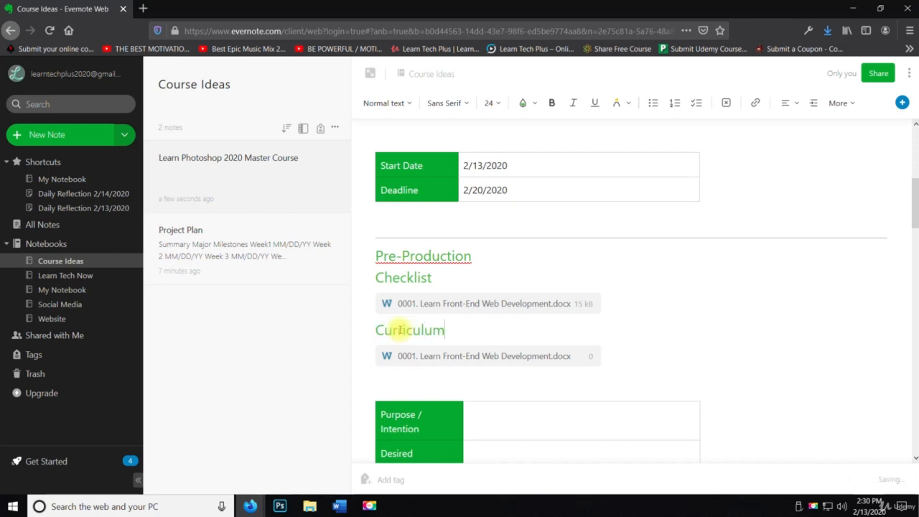
click(657, 297)
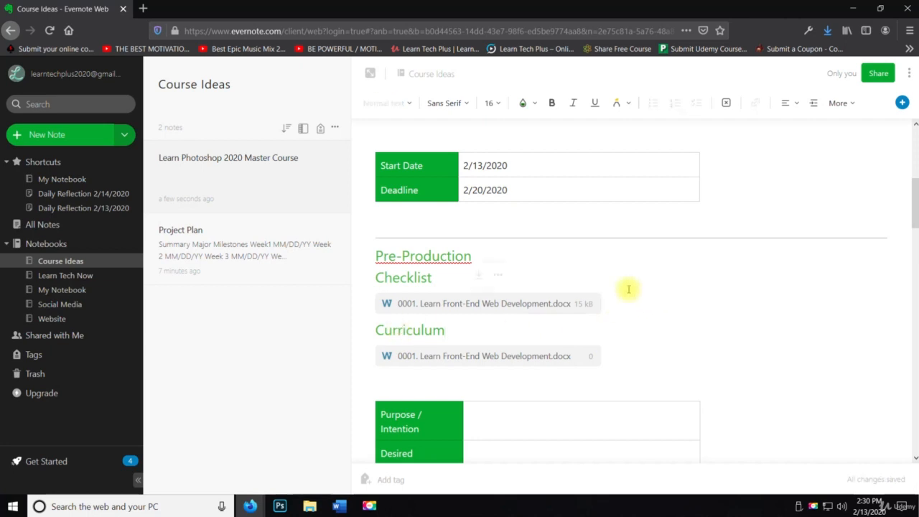
- Move the "Pre-Production" heading to the blank line above the divider, directly below the Time Frame table
triple_click(438, 255)
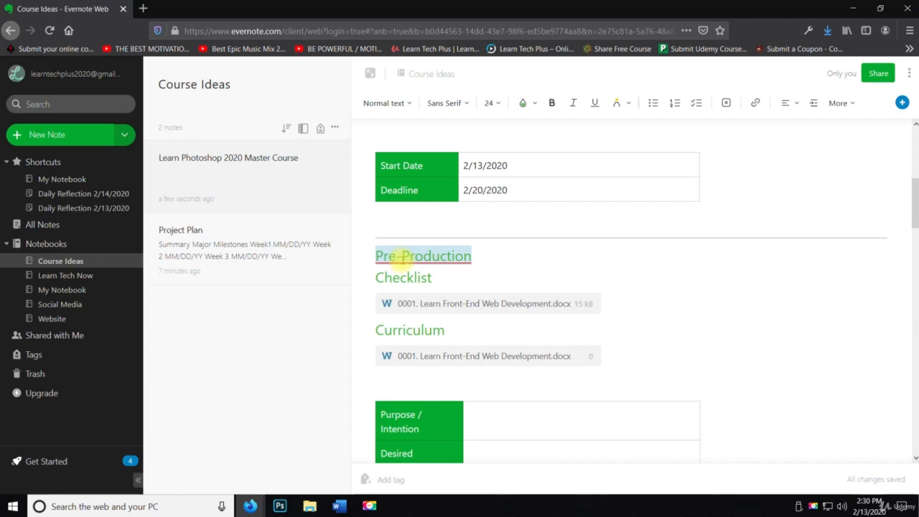
key(ctrl+c)
key(ctrl+x)
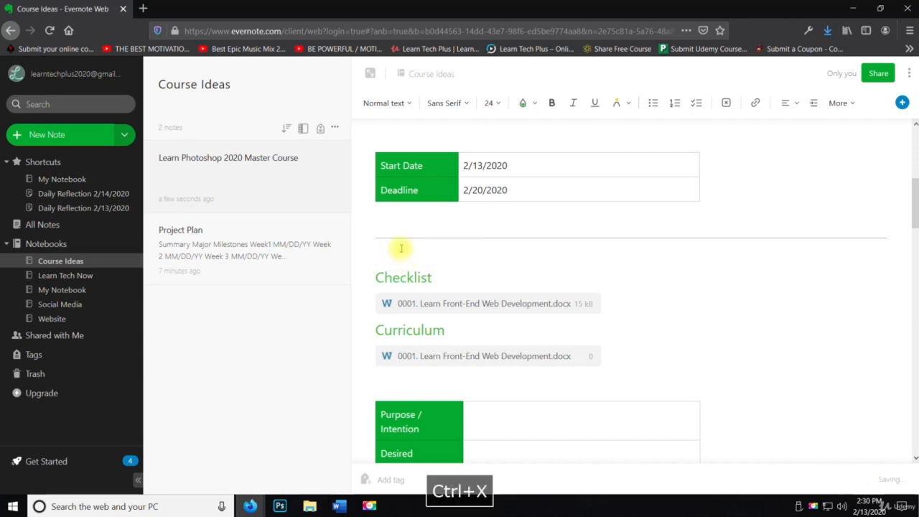
click(399, 229)
key(ctrl+v)
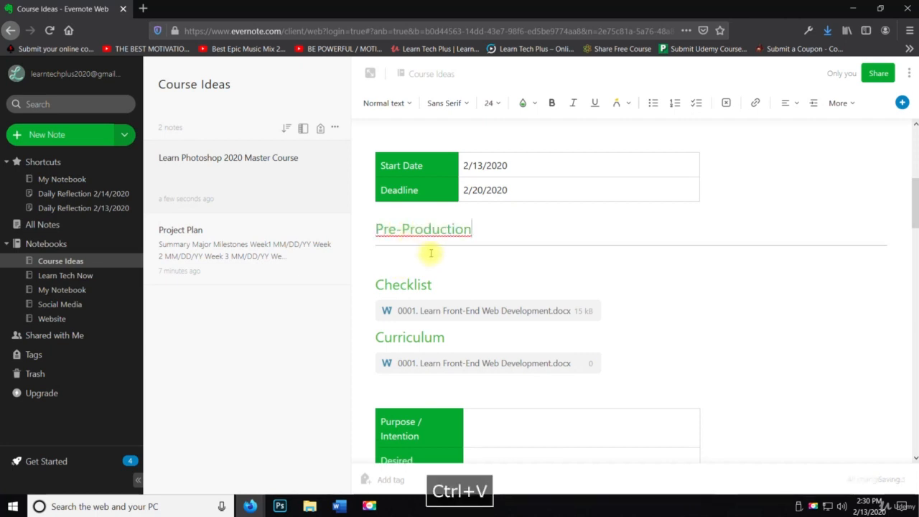
- Look over the note's layout from the Pre-Production attachments down to the Delegated Items table and back up to the title
scroll(428, 273, down, 3)
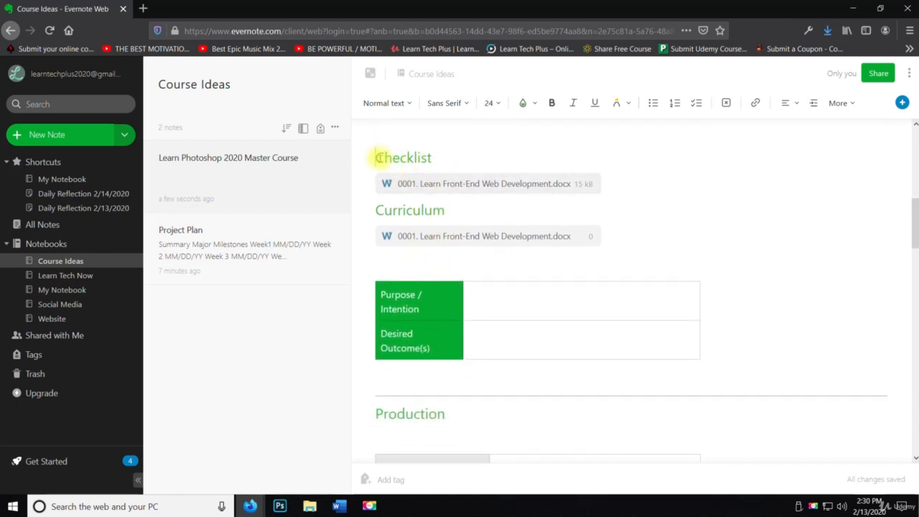
click(411, 261)
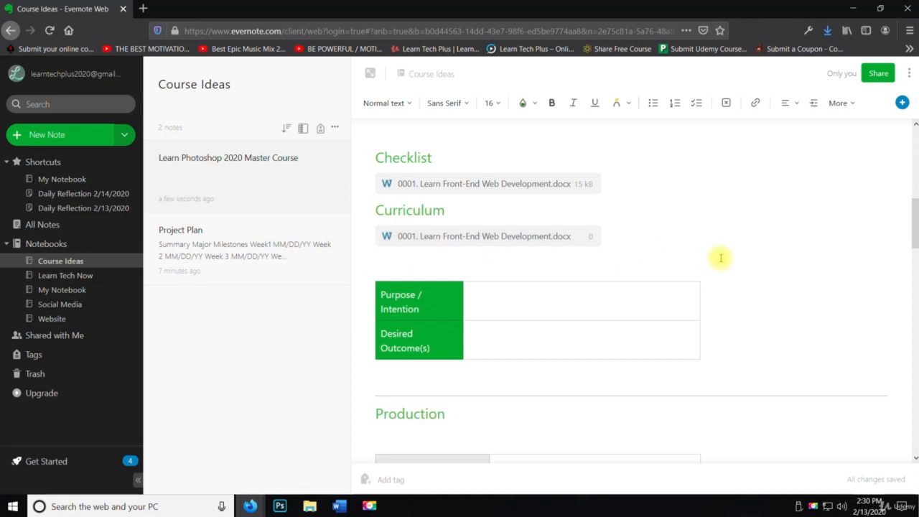
scroll(721, 258, up, 7)
scroll(704, 272, down, 6)
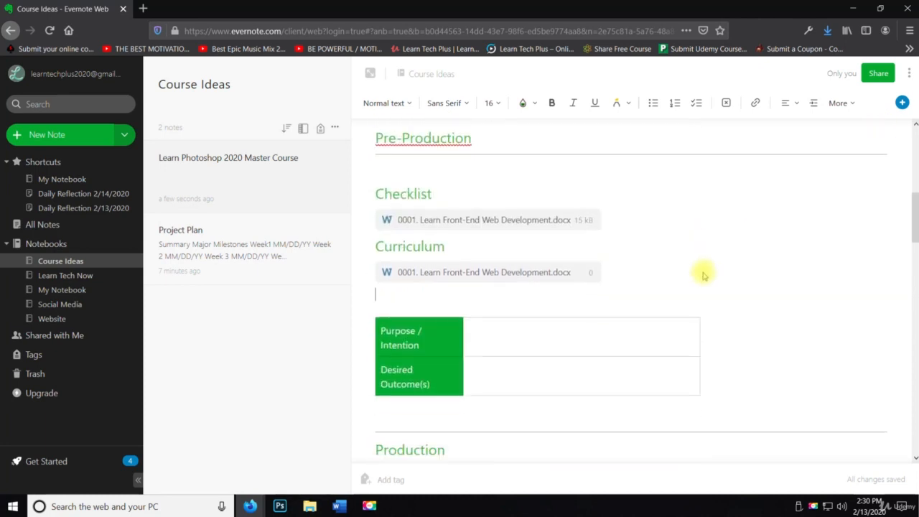
scroll(704, 275, down, 15)
mouse_move(309, 506)
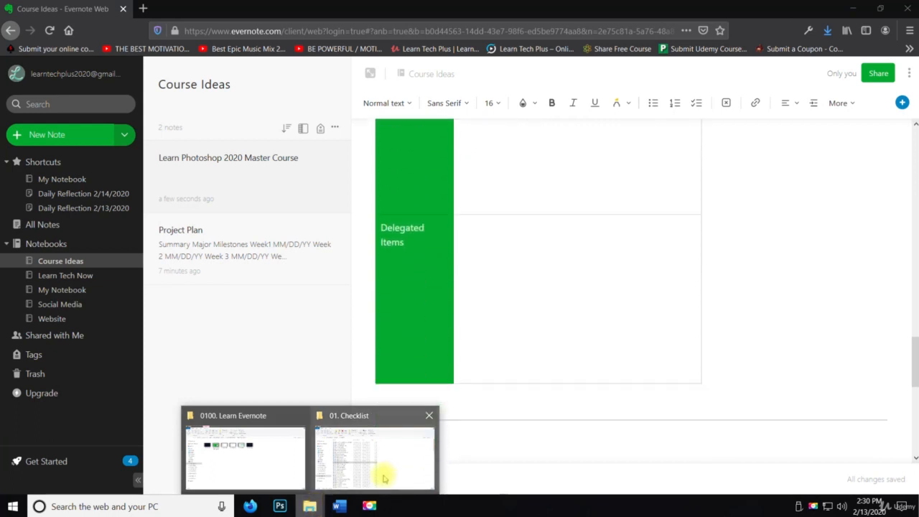
scroll(807, 240, up, 5)
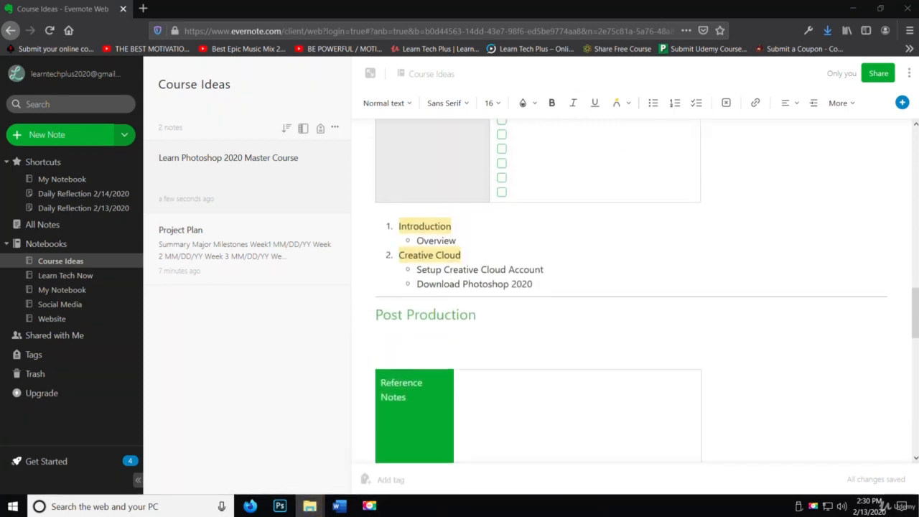
scroll(692, 374, up, 8)
scroll(716, 299, up, 1)
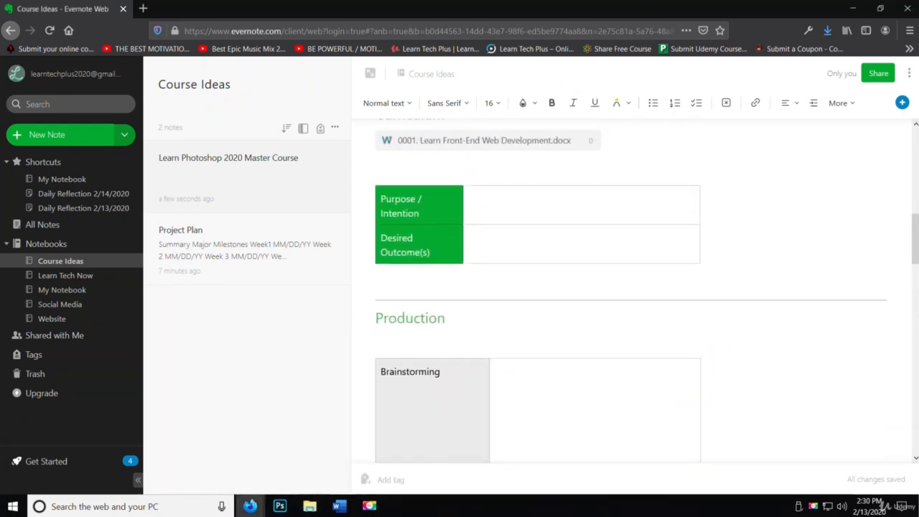
scroll(731, 247, up, 5)
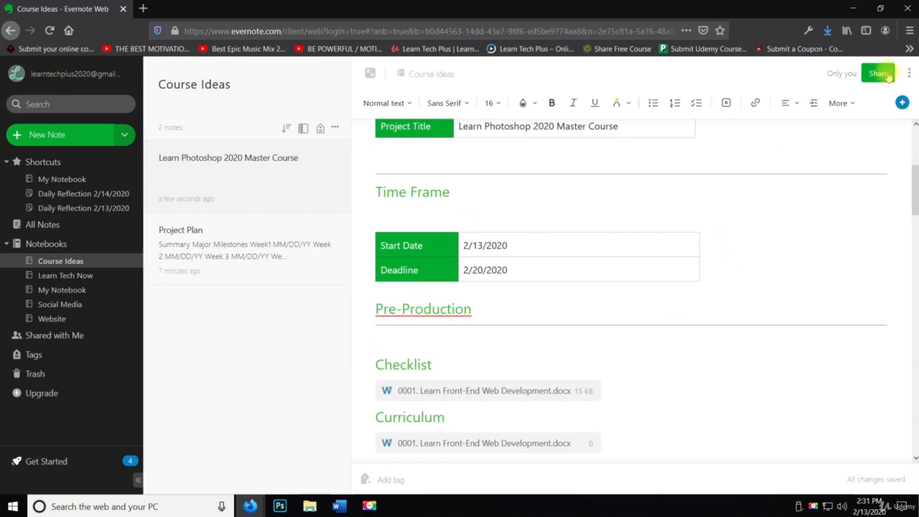
scroll(731, 246, up, 5)
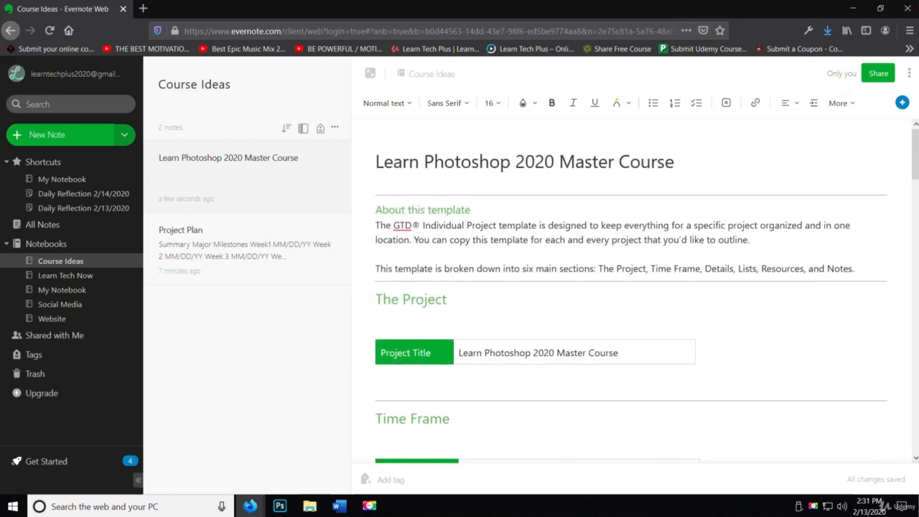
- In File Explorer, go through the 04. Vault subfolders from 02. Curriculum to 08. Promo Video, and close the window
click(310, 506)
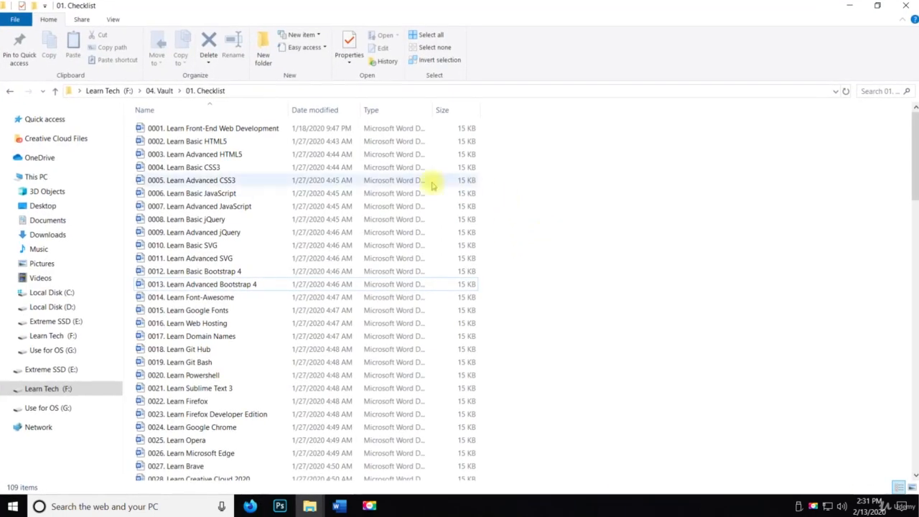
click(160, 90)
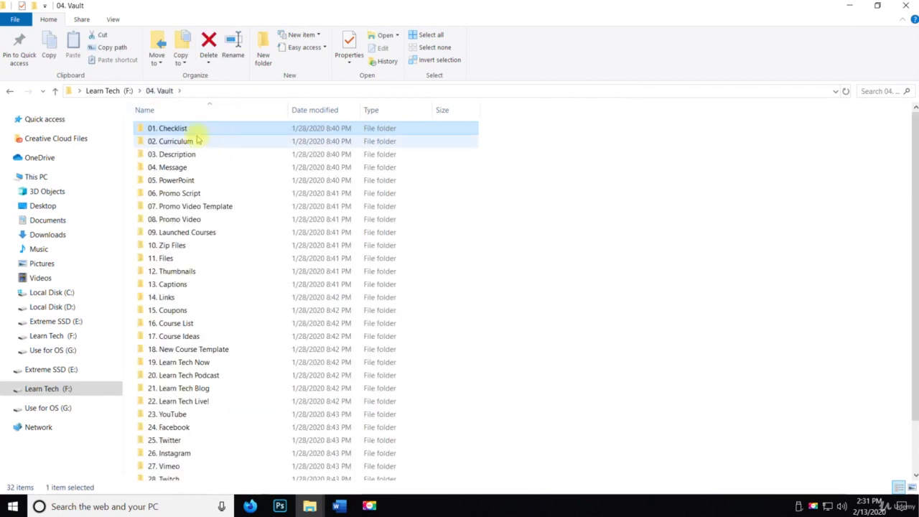
click(179, 142)
click(180, 155)
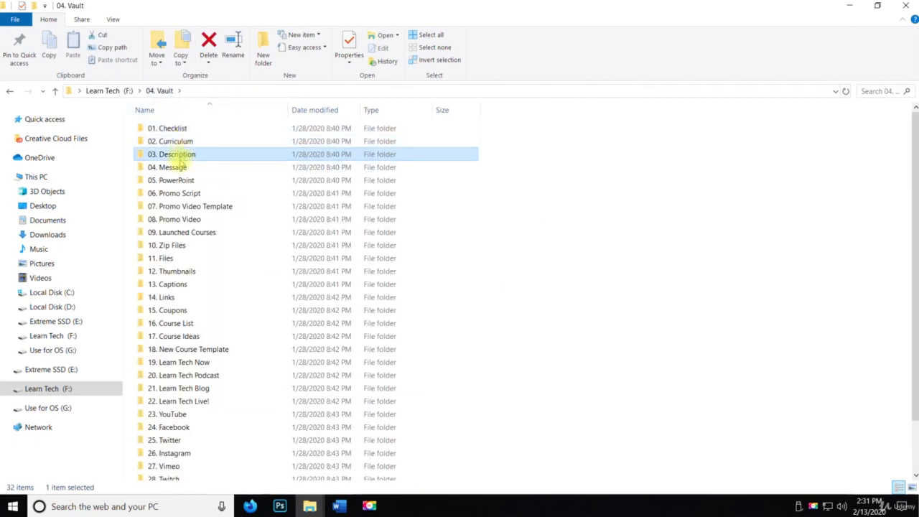
click(179, 168)
click(179, 181)
click(183, 194)
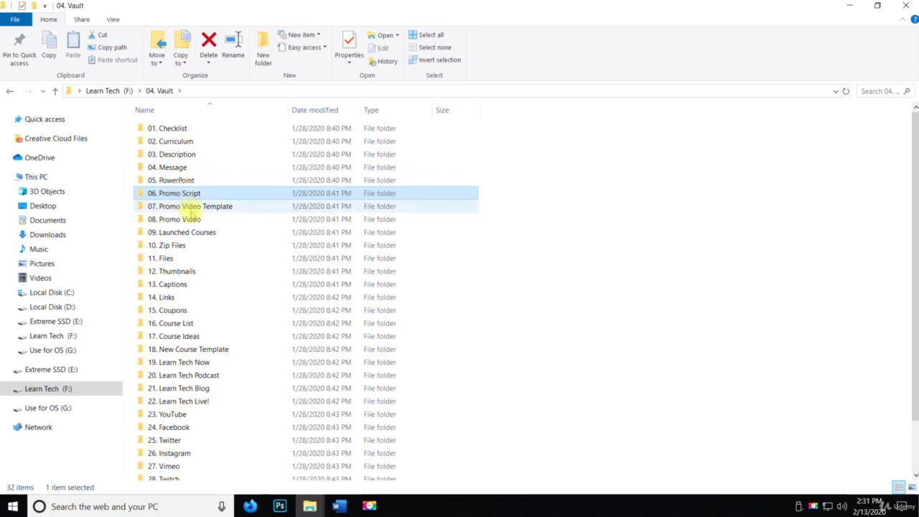
click(191, 206)
click(190, 220)
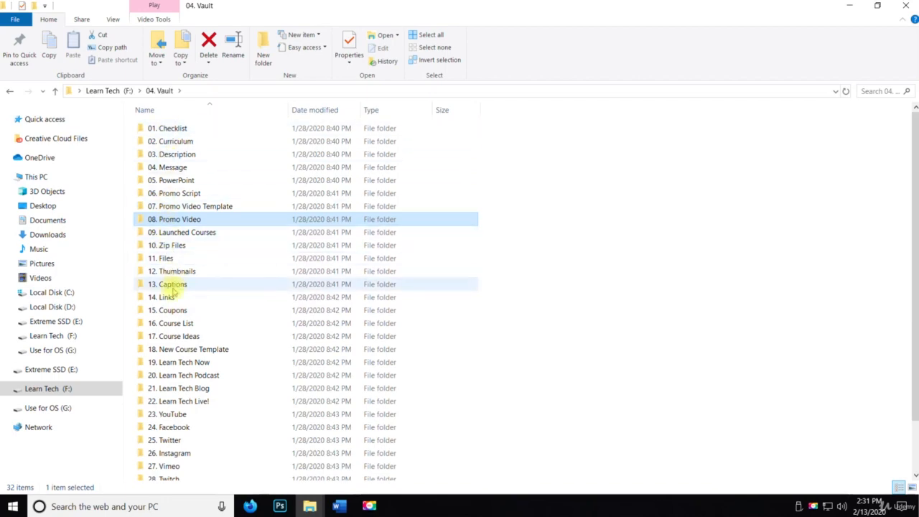
click(906, 6)
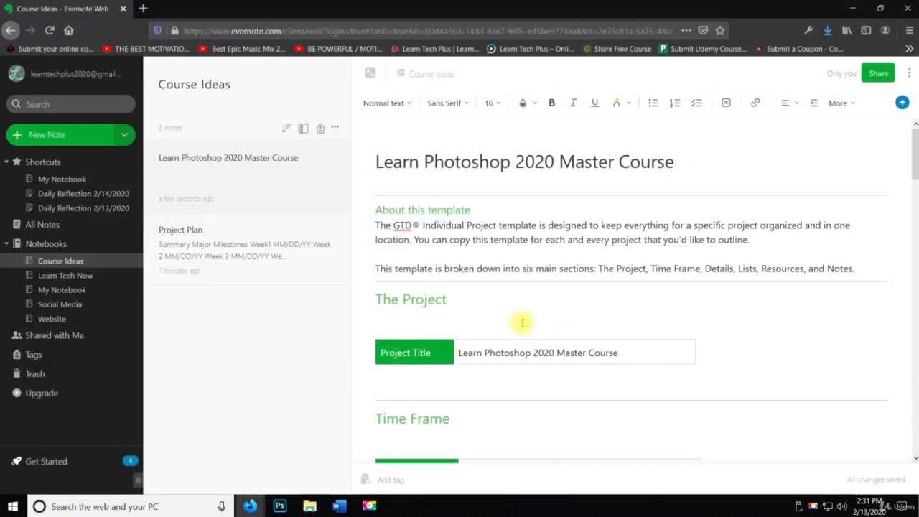
- Review the adapted Learn Photoshop 2020 Master Course note, covering its Project, Time Frame, Pre-Production, Production and Post Production sections
scroll(503, 206, down, 5)
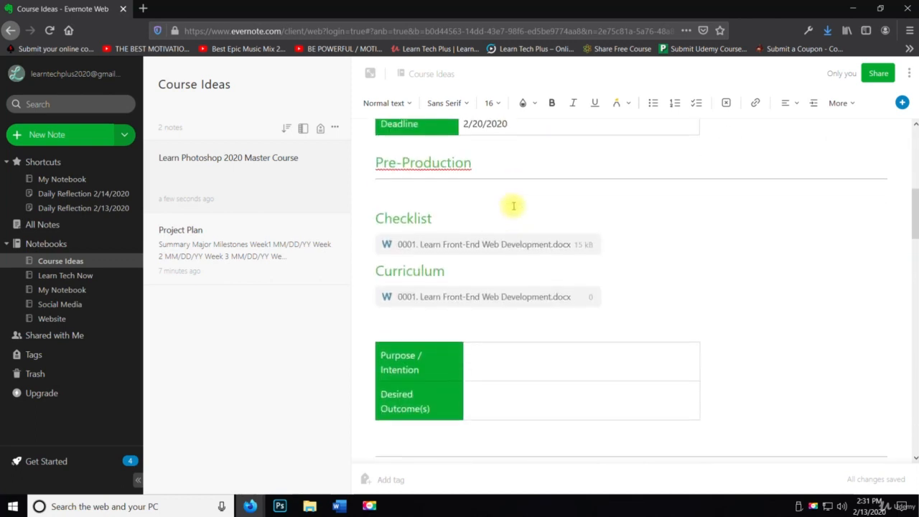
scroll(513, 206, down, 3)
scroll(538, 205, up, 3)
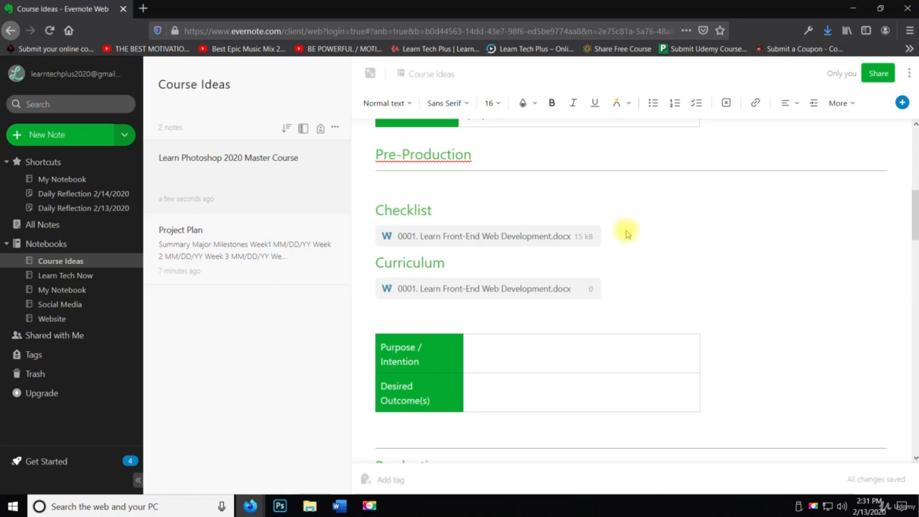
scroll(555, 292, down, 10)
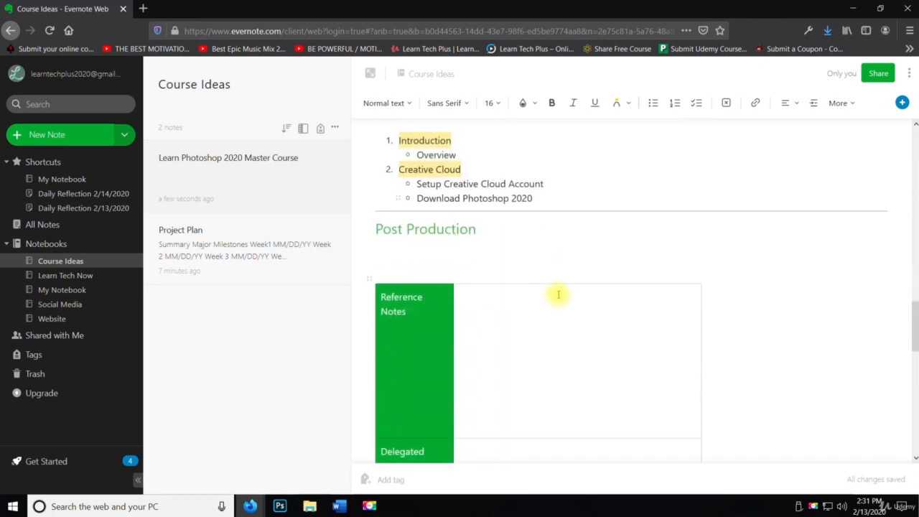
scroll(559, 294, down, 7)
scroll(565, 285, up, 15)
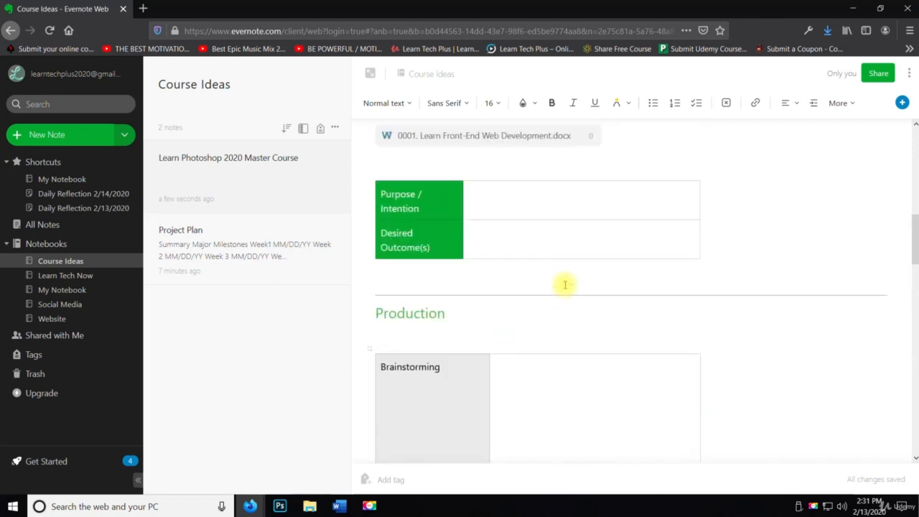
scroll(565, 285, up, 8)
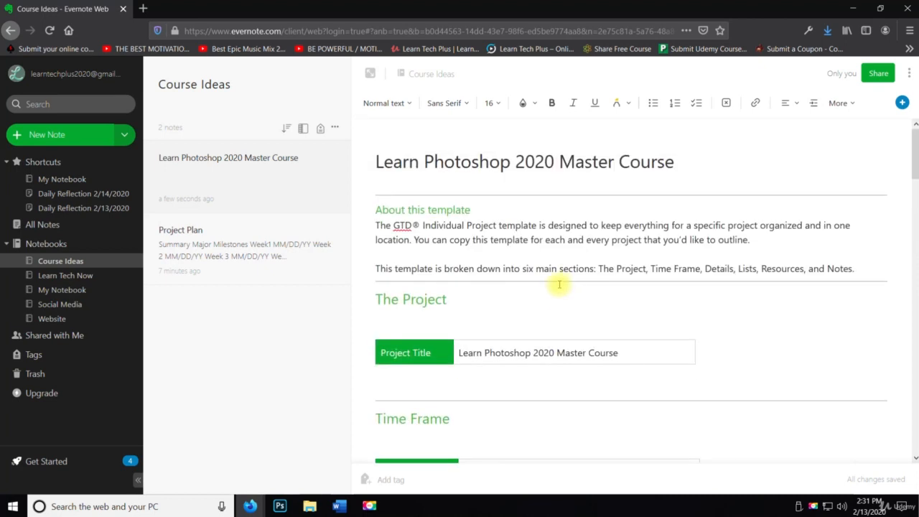
scroll(609, 310, down, 8)
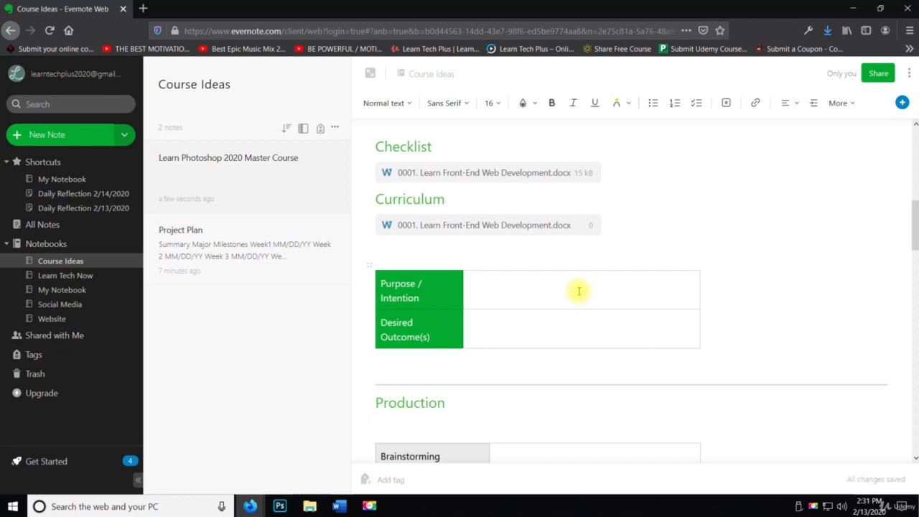
scroll(579, 291, up, 8)
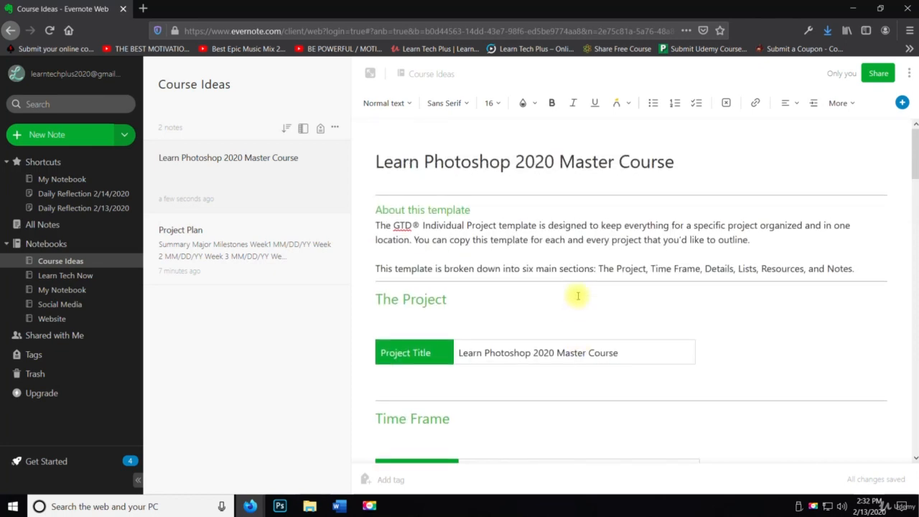
scroll(578, 296, down, 8)
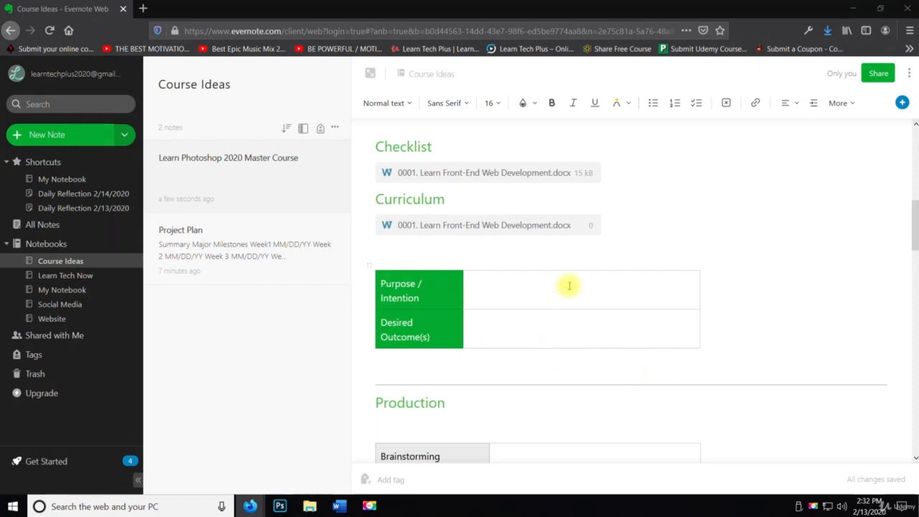
scroll(567, 283, up, 1)
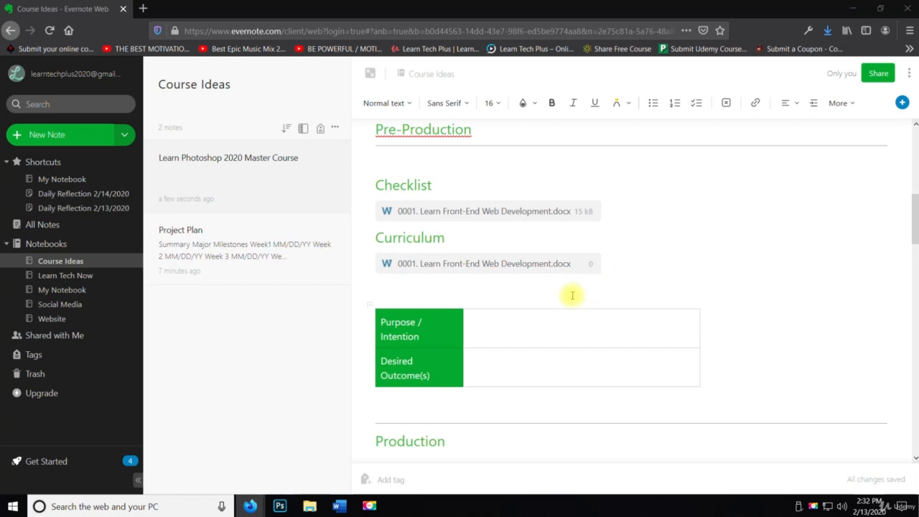
scroll(566, 296, up, 5)
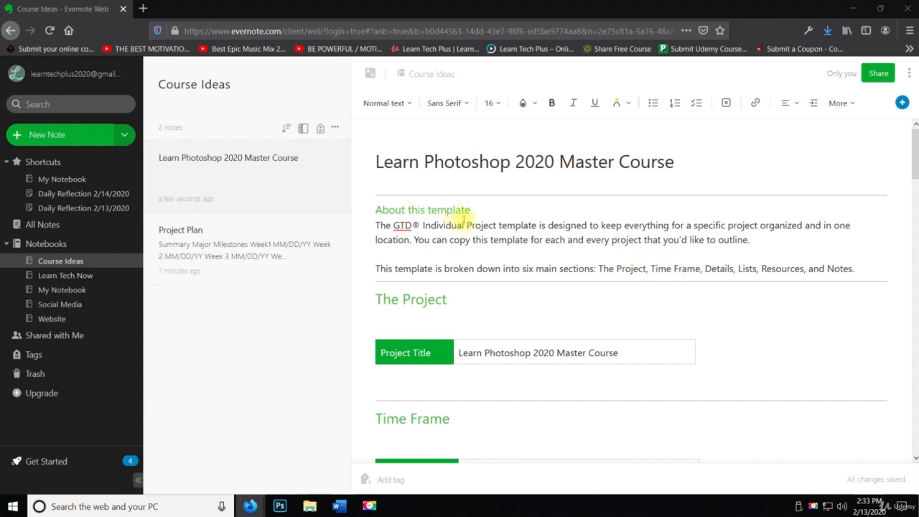
scroll(496, 248, down, 1)
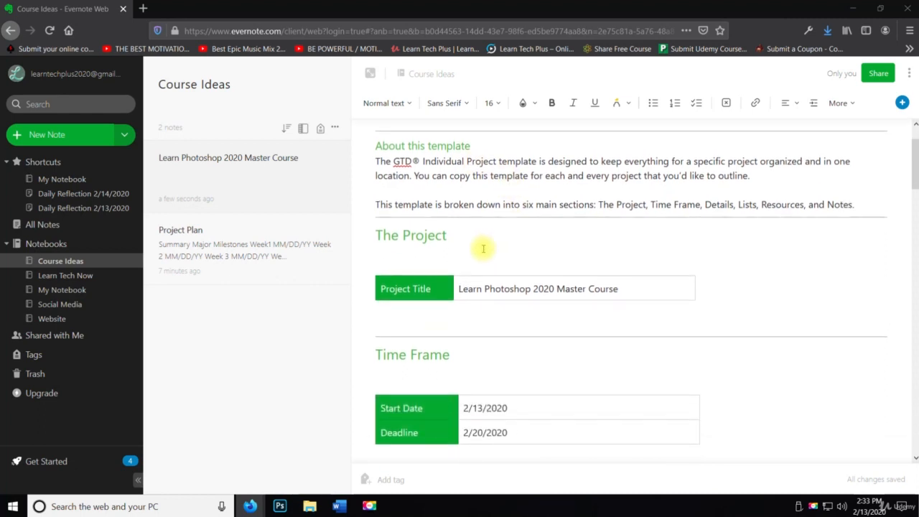
scroll(483, 230, down, 2)
scroll(492, 210, down, 3)
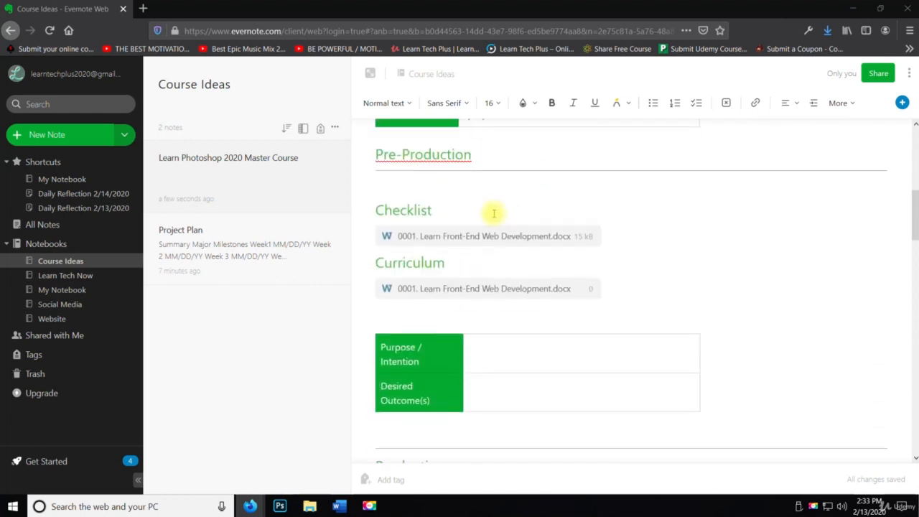
scroll(493, 211, up, 2)
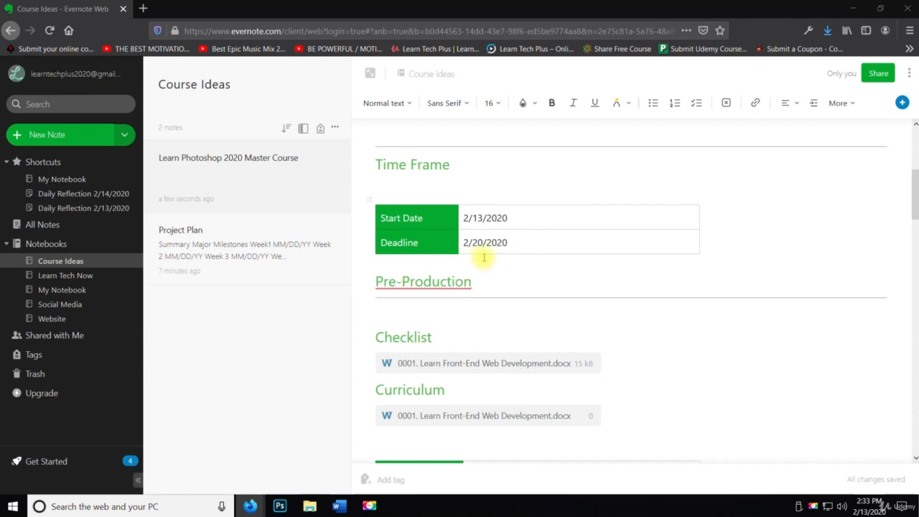
- Review the Learn Photoshop 2020 Master Course note from The Project down to the Post Production table, ending back at the title
scroll(530, 268, up, 2)
scroll(543, 227, up, 2)
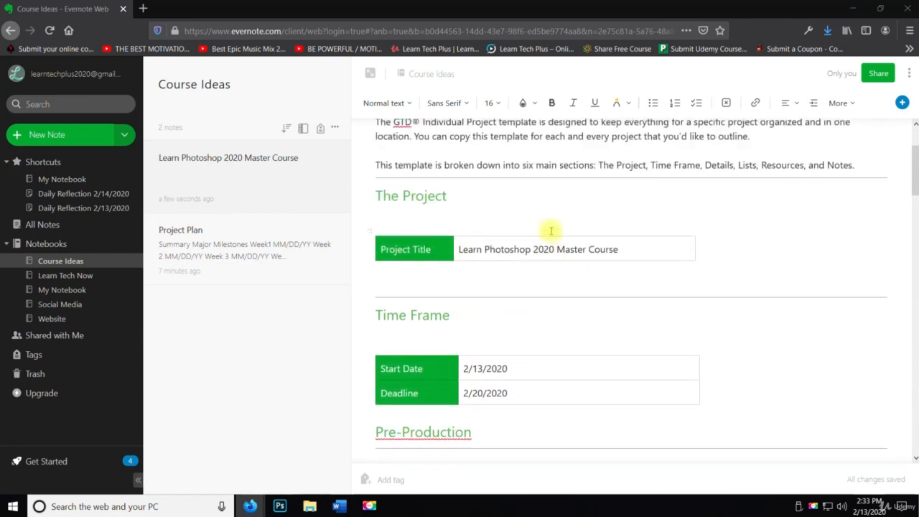
scroll(459, 187, down, 5)
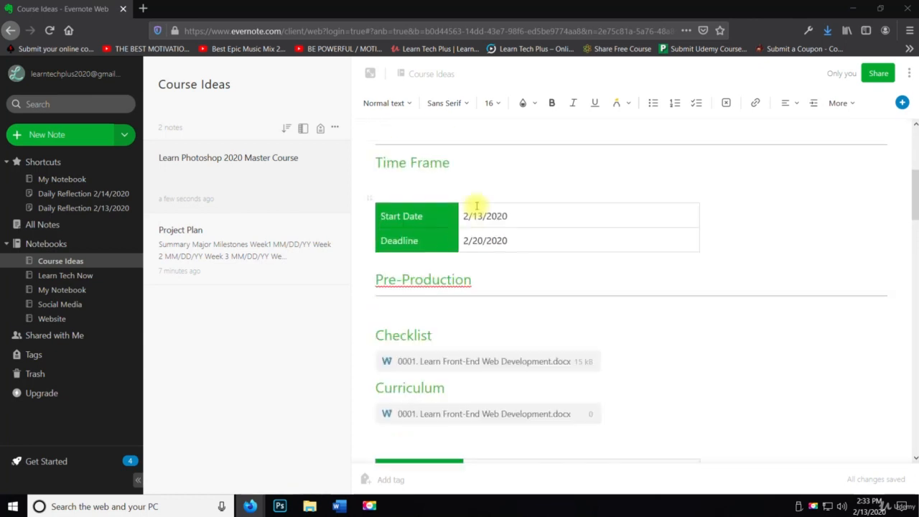
scroll(502, 209, down, 4)
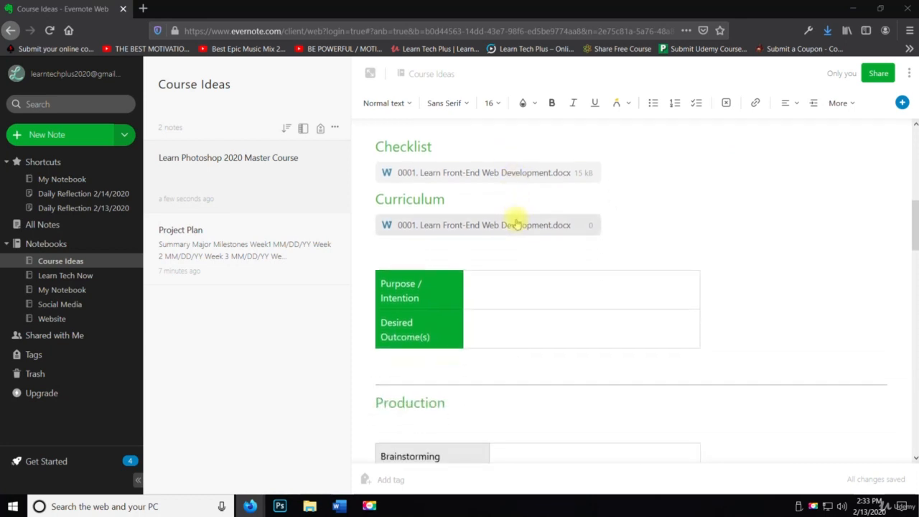
scroll(516, 218, down, 4)
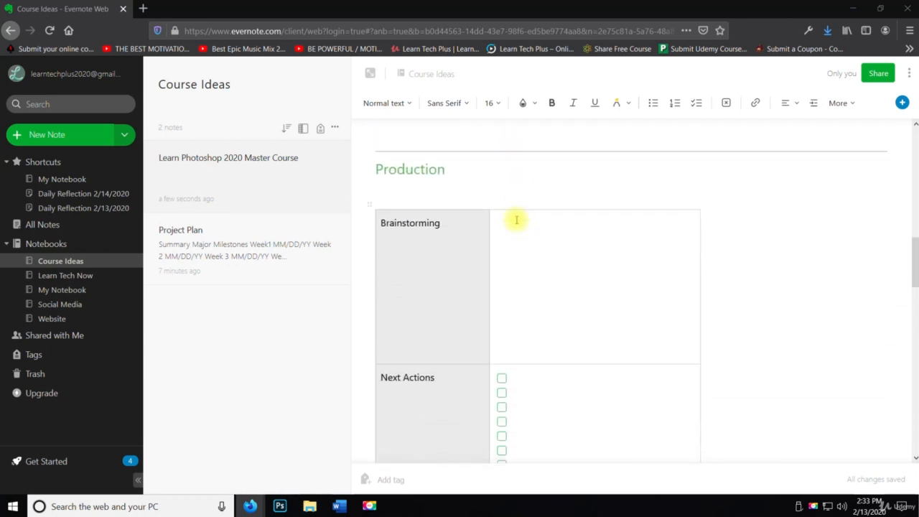
scroll(518, 348, down, 5)
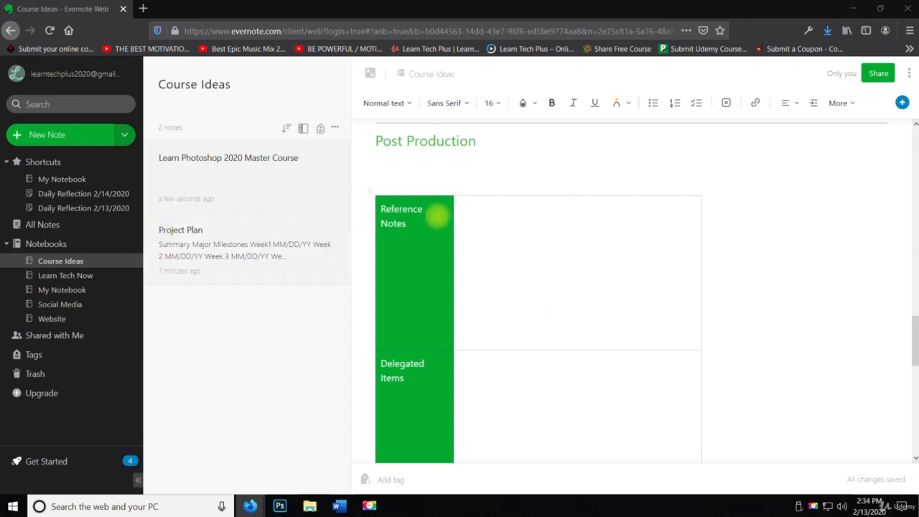
scroll(583, 225, up, 4)
scroll(568, 244, up, 10)
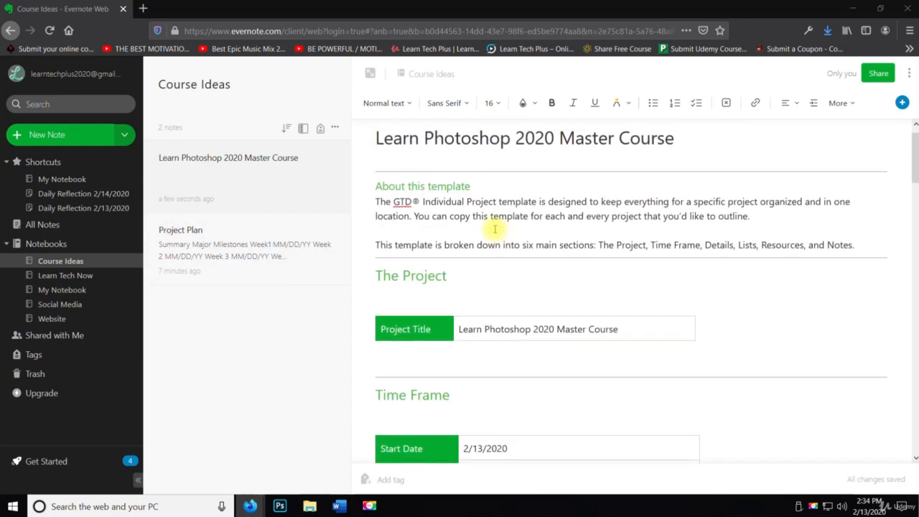
- Examine the Time Frame dates, the Pre-Production attachments and the start of the Production section, and return to the note's title
scroll(494, 222, down, 3)
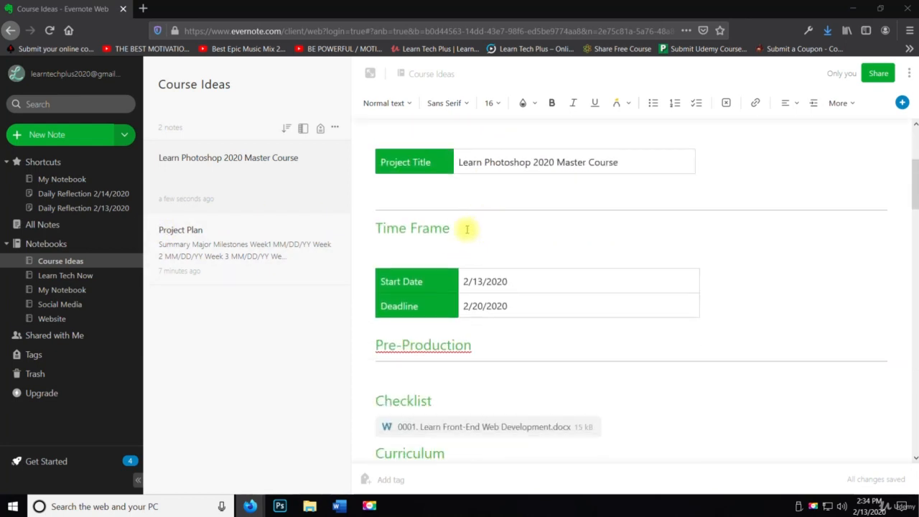
scroll(466, 230, down, 1)
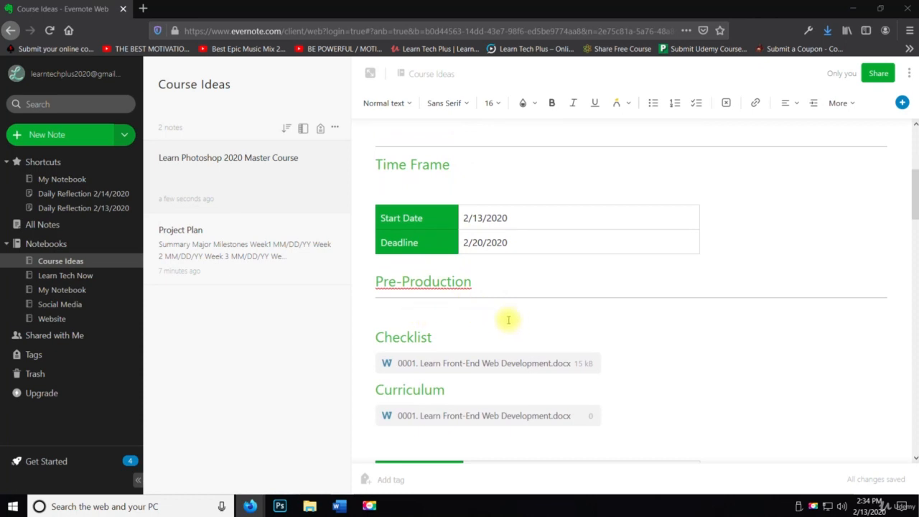
scroll(507, 318, up, 2)
scroll(511, 305, down, 2)
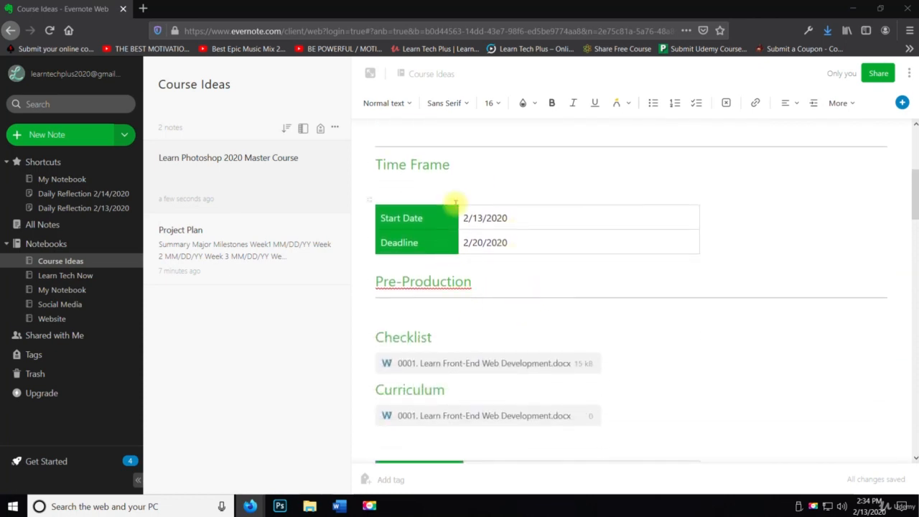
click(403, 216)
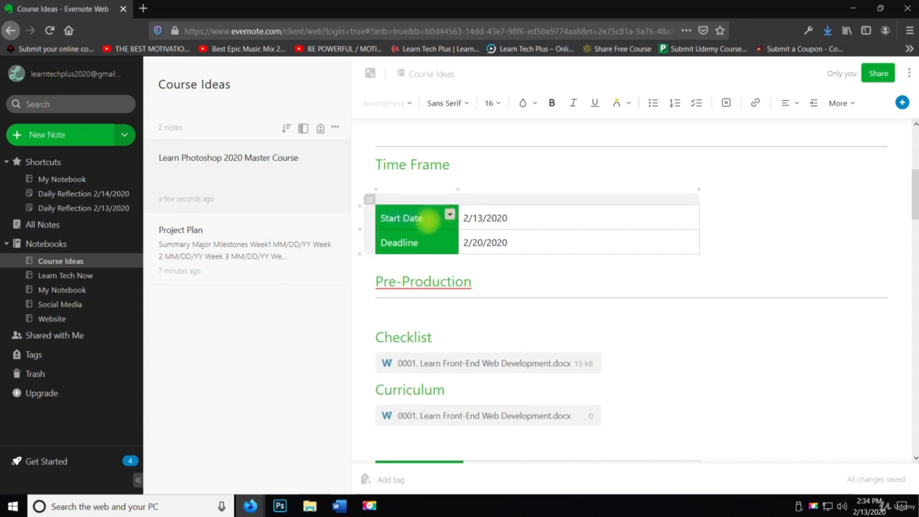
click(534, 271)
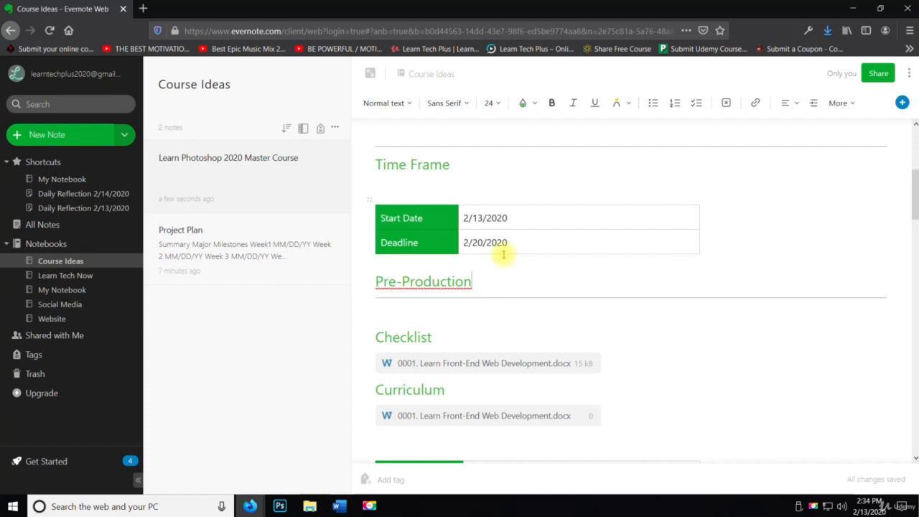
scroll(502, 251, down, 1)
scroll(503, 253, down, 3)
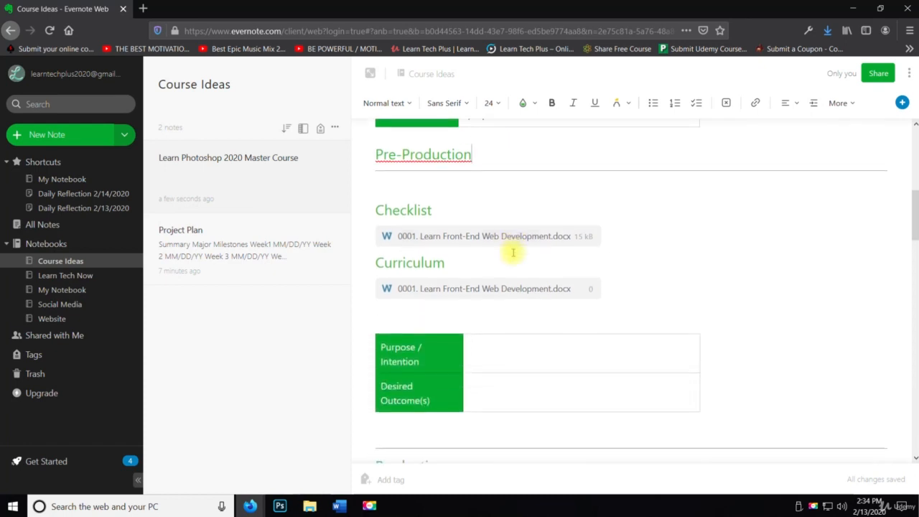
scroll(543, 265, down, 3)
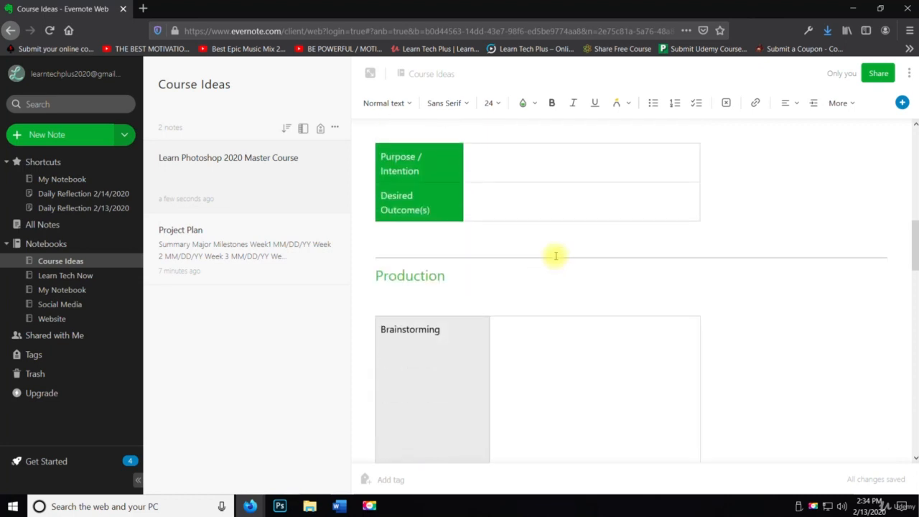
scroll(558, 252, up, 3)
scroll(578, 255, up, 10)
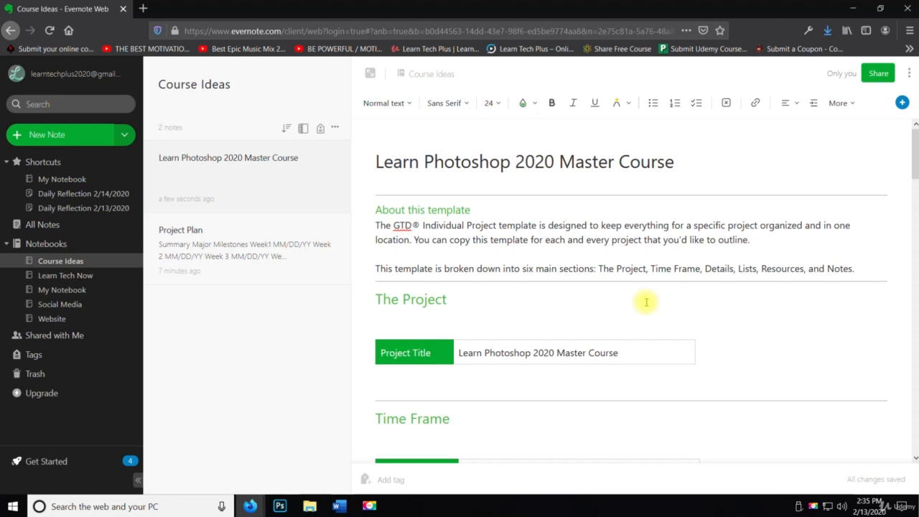
scroll(646, 301, down, 3)
scroll(535, 239, up, 3)
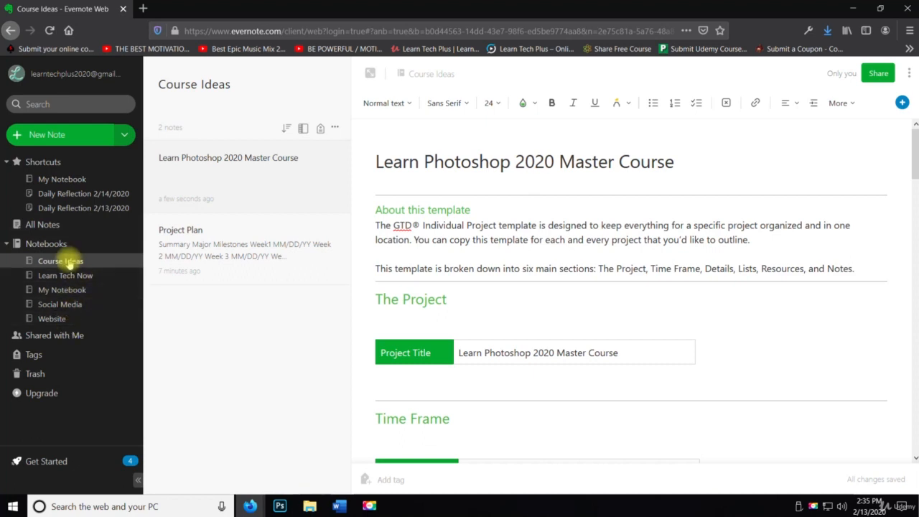
- View the Learn Tech Now notebook, then return to Course Ideas and look through the Photoshop note down to the Next Actions checklist
click(88, 274)
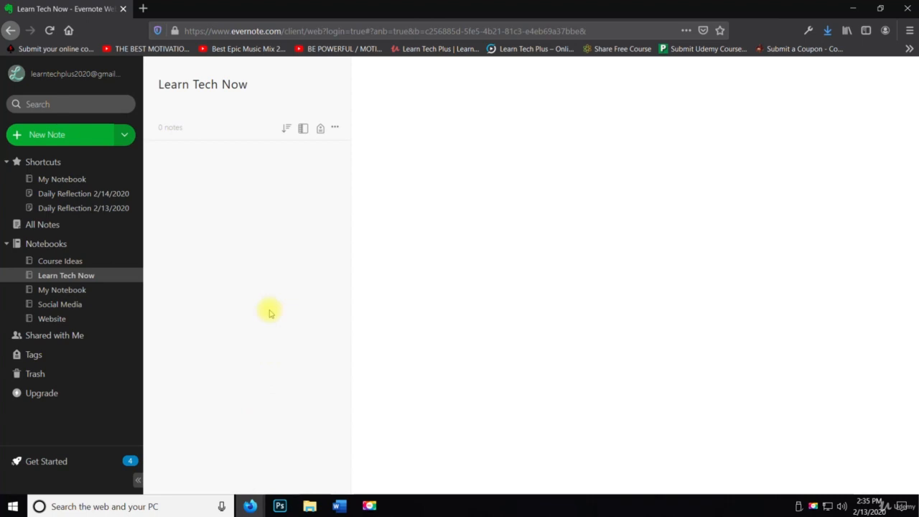
click(80, 261)
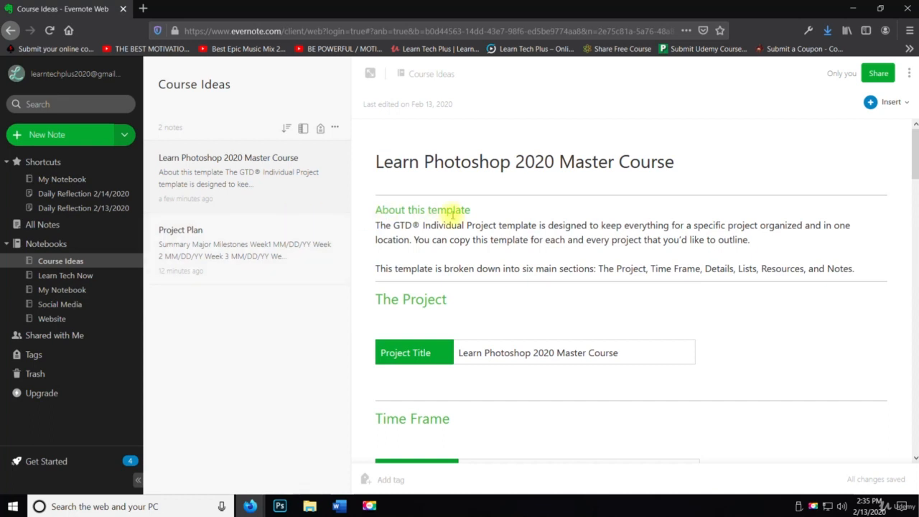
scroll(447, 211, down, 8)
scroll(530, 234, up, 3)
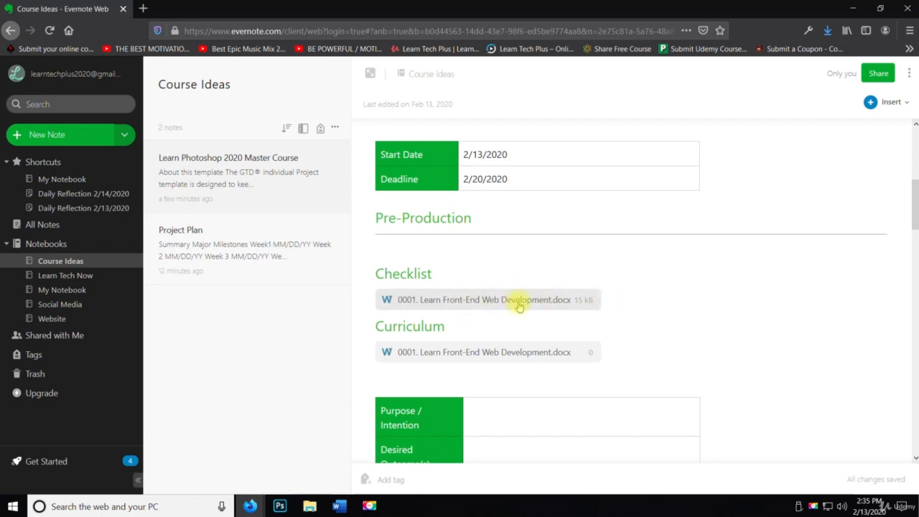
scroll(519, 299, down, 2)
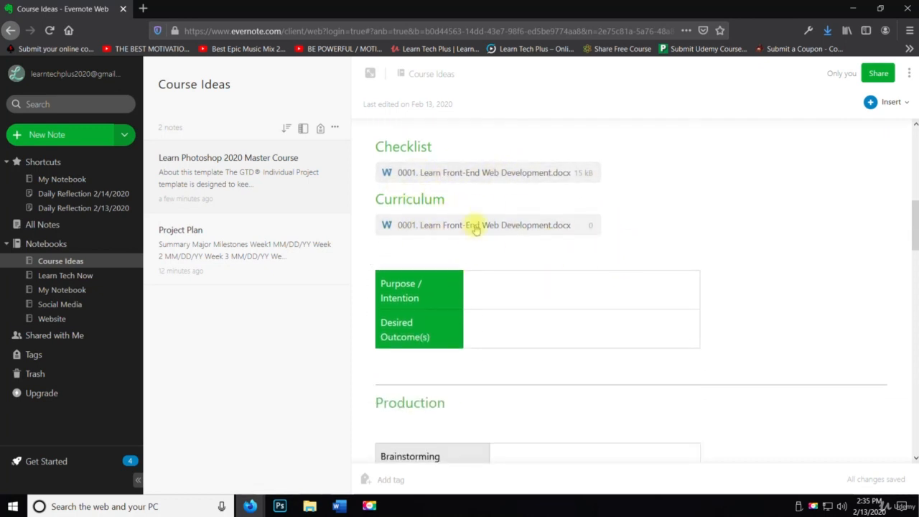
scroll(479, 244, down, 5)
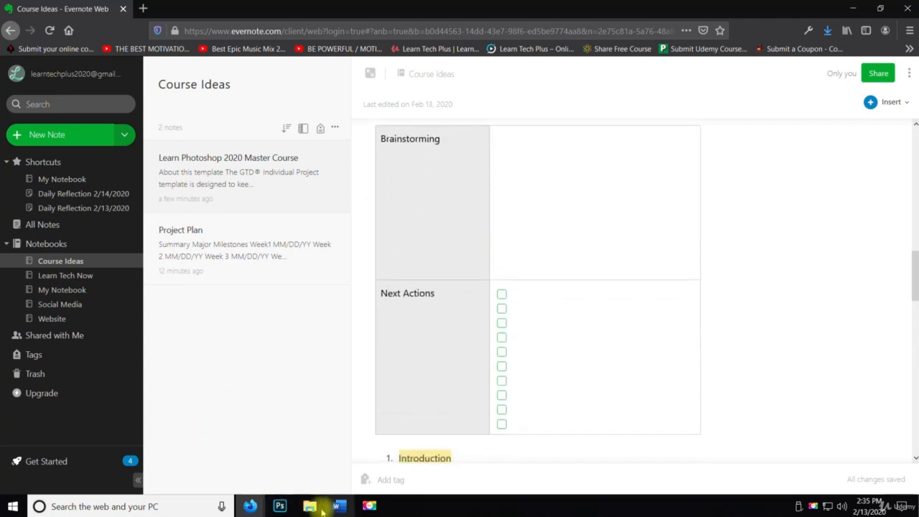
- In Word, copy the whole course outline from the 0100. Learn Evernote document, and return to the Evernote note
mouse_move(310, 509)
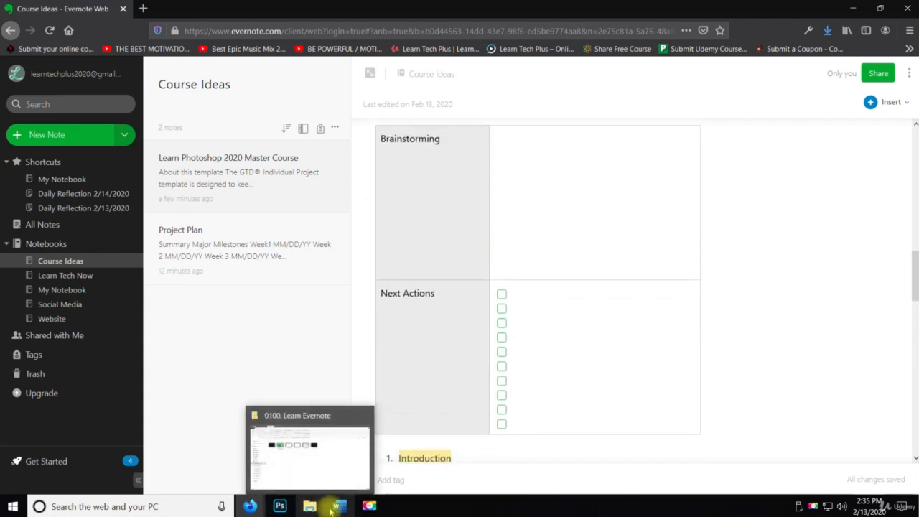
click(338, 507)
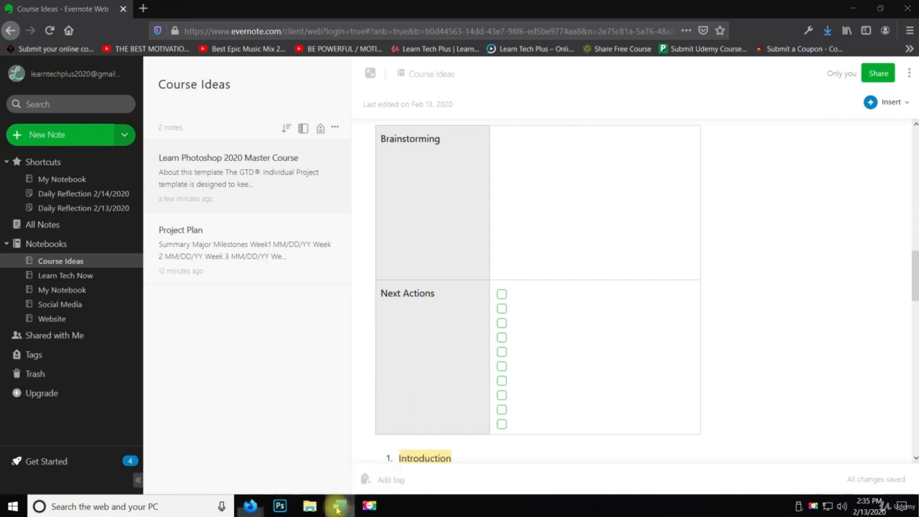
drag(918, 172, 428, 201)
double_click(429, 202)
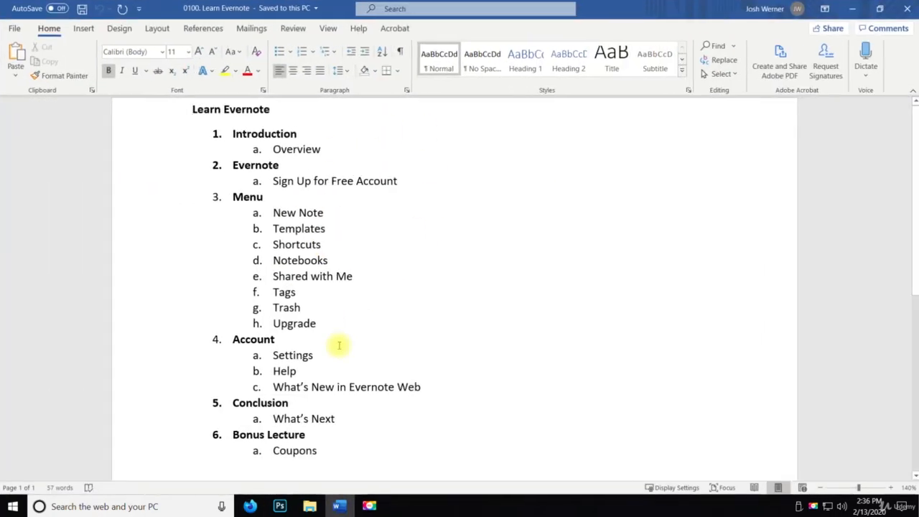
scroll(343, 359, down, 3)
drag(345, 375, 203, 109)
scroll(154, 140, up, 3)
right_click(203, 109)
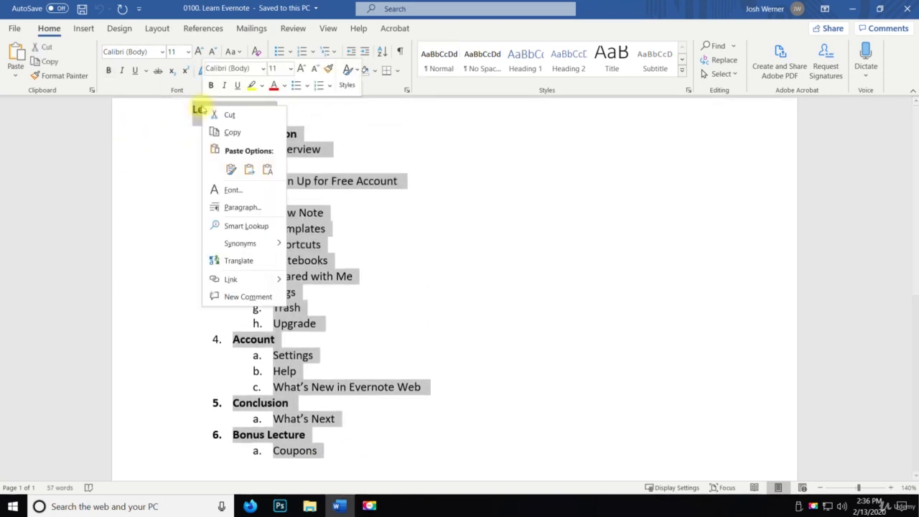
click(228, 129)
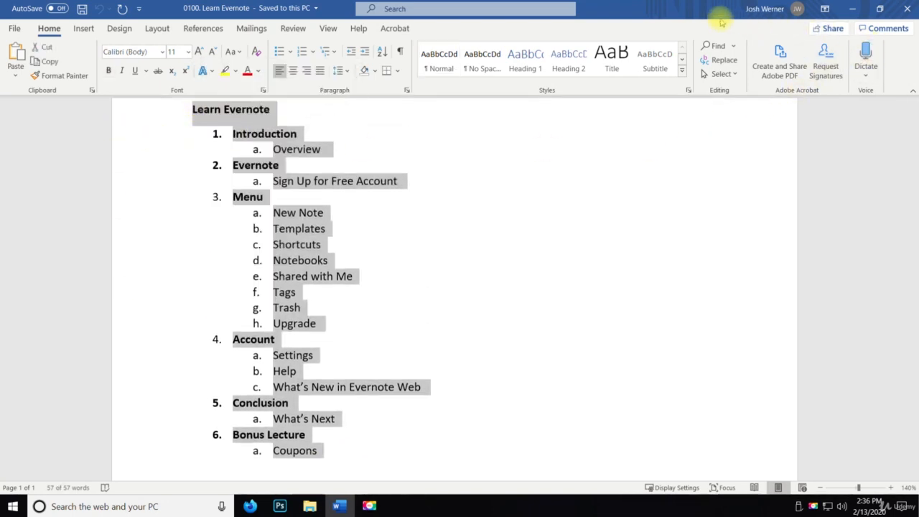
drag(689, 7, 751, 0)
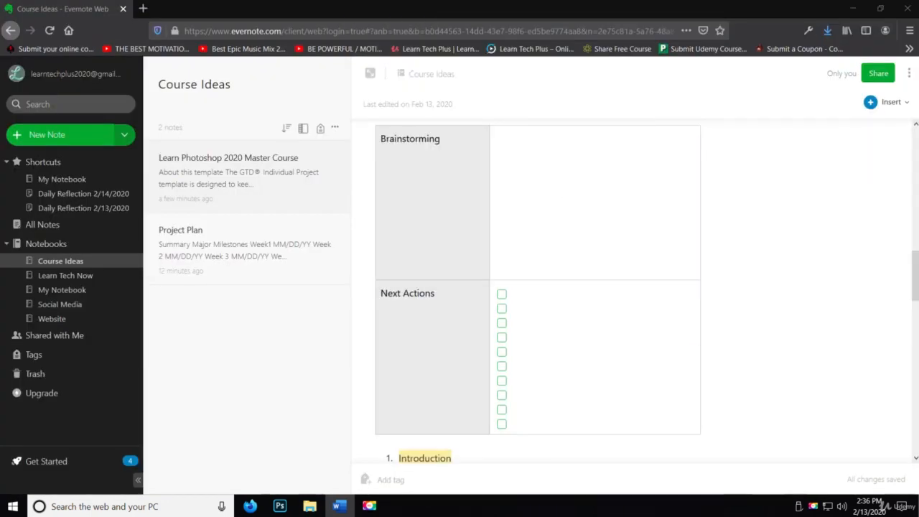
- Rename the "Notes" heading near the end of the note to "Curriculum"
scroll(599, 291, down, 10)
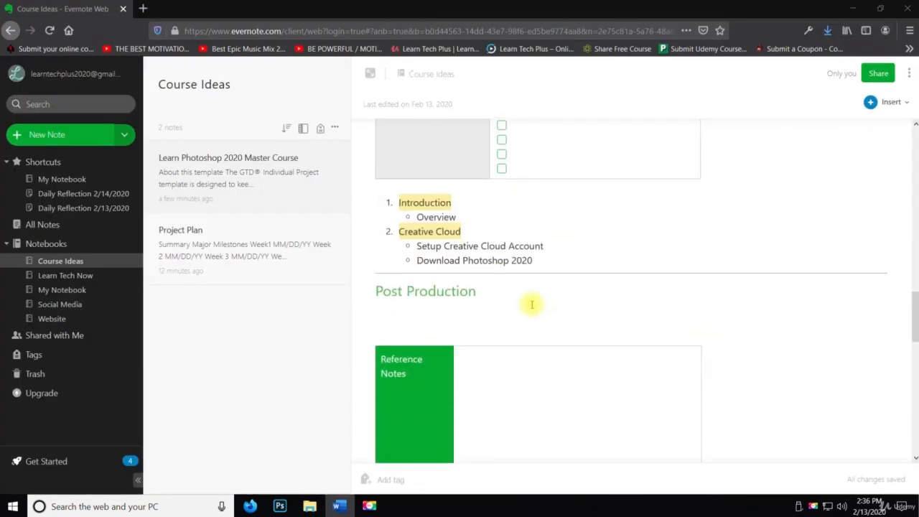
scroll(484, 308, down, 3)
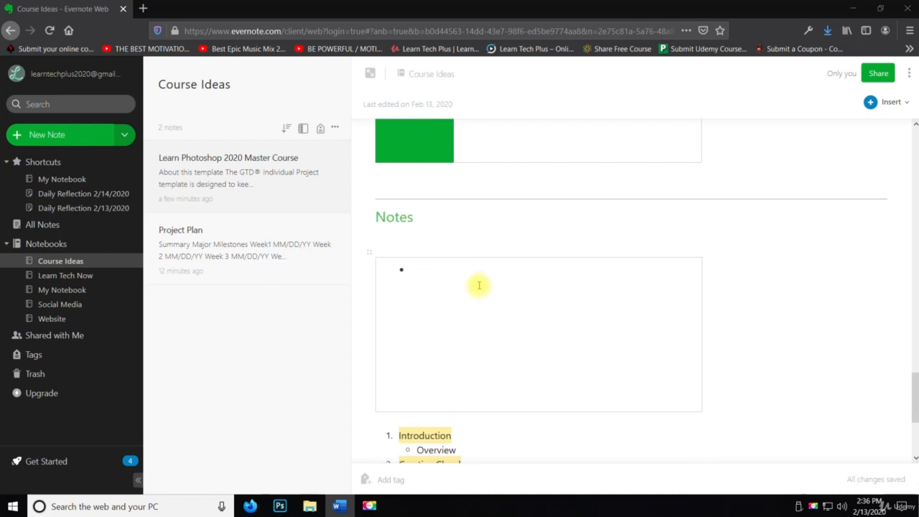
scroll(478, 285, down, 1)
scroll(476, 276, up, 1)
double_click(404, 219)
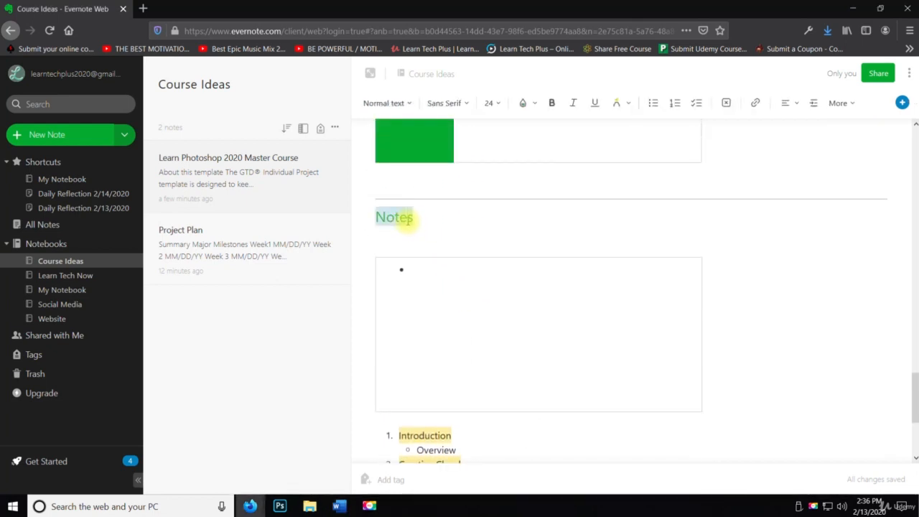
text(Curriculum)
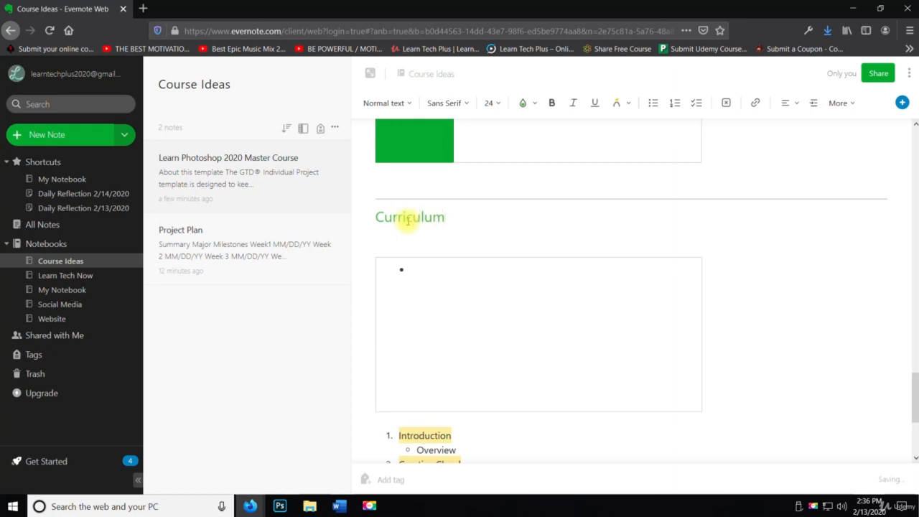
- Paste the copied Learn Evernote outline on a new line directly below the Curriculum heading, and check the pasted list
key(Return)
key(ctrl+v)
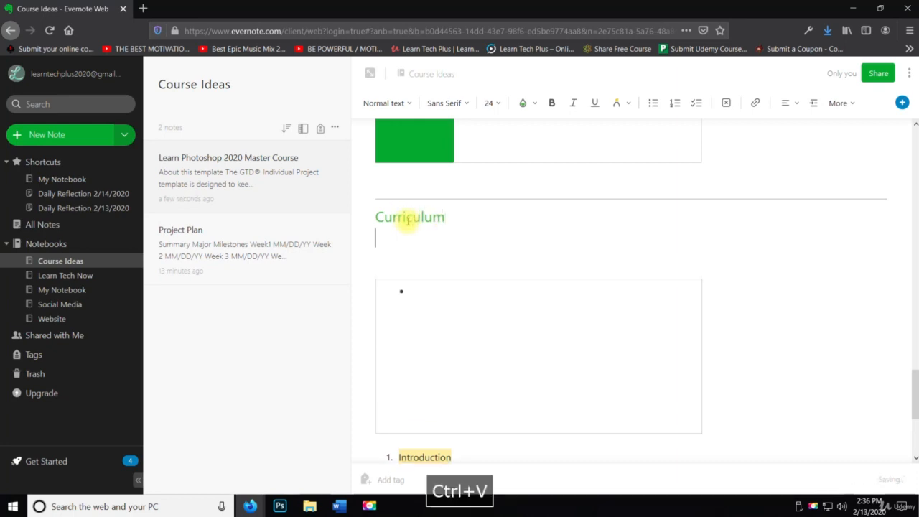
scroll(505, 273, down, 5)
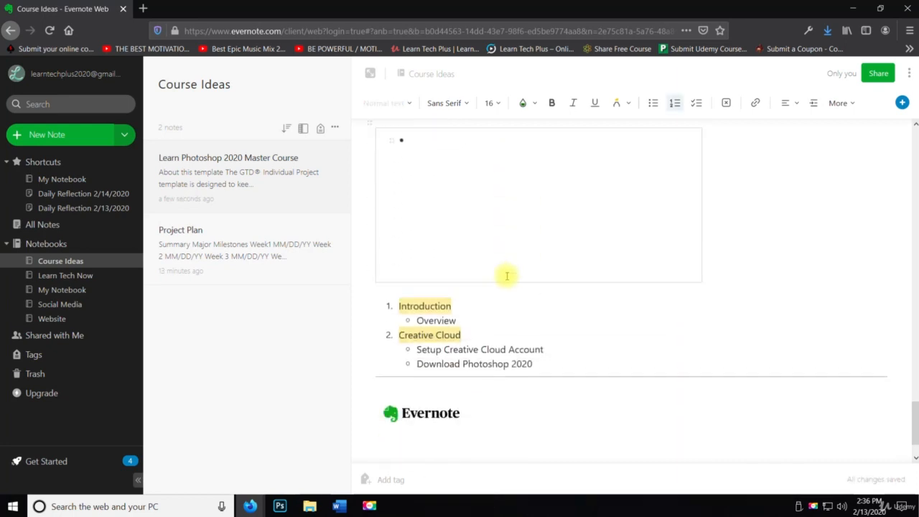
scroll(476, 288, up, 4)
drag(464, 334, 435, 240)
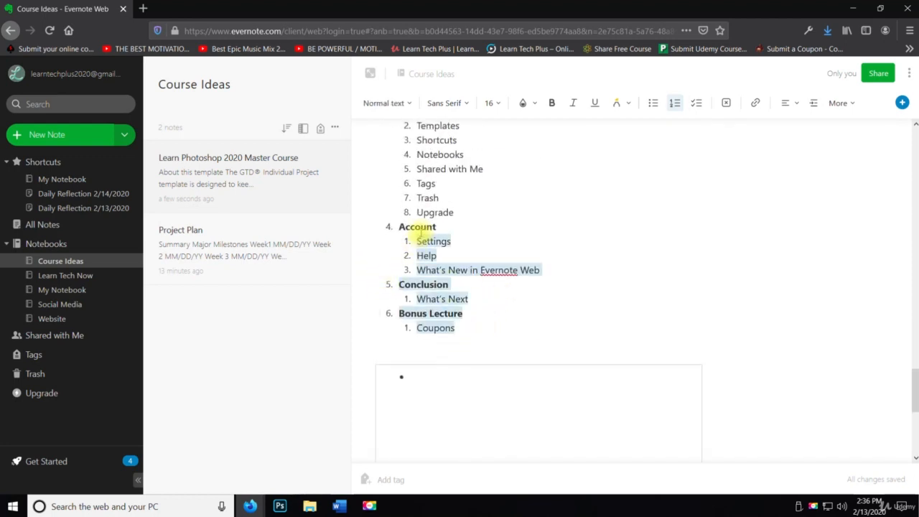
click(469, 245)
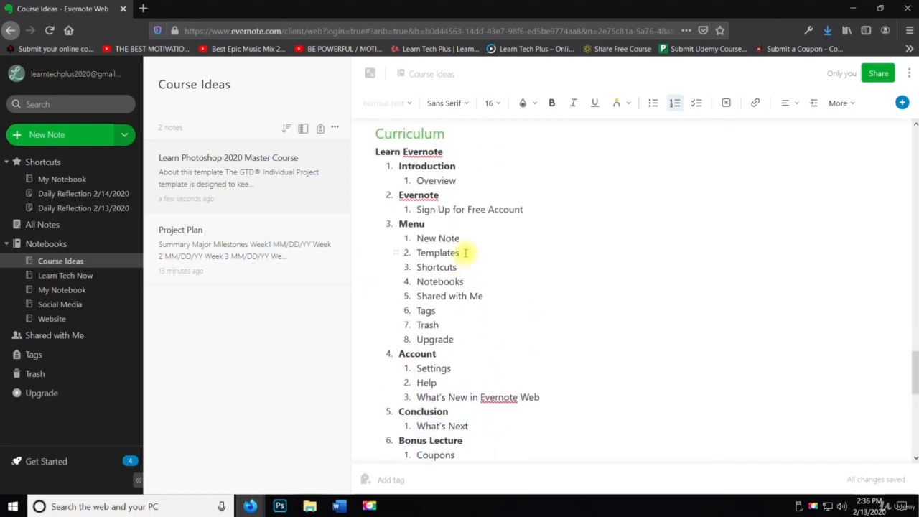
scroll(467, 247, up, 3)
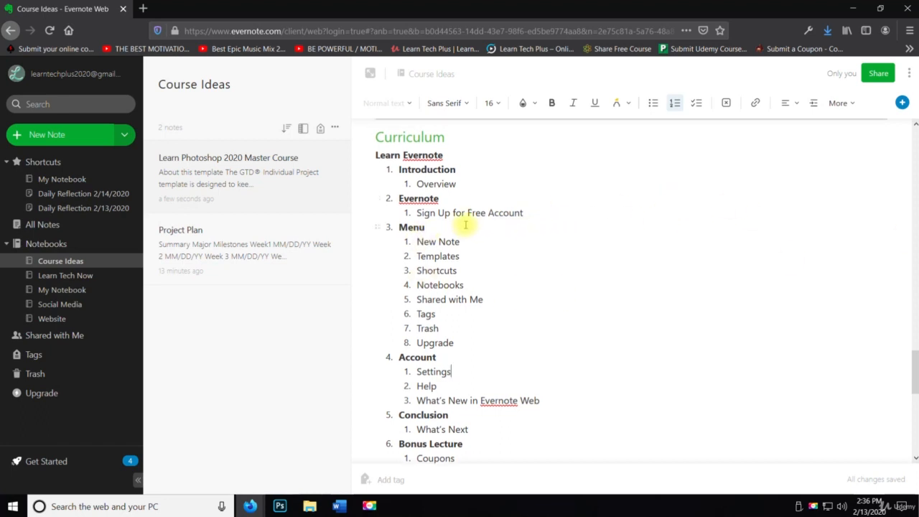
- Look through the Photoshop course note, from the pasted Curriculum outline through its project, Time Frame, Pre-Production, Production and Post Production sections
scroll(462, 242, up, 3)
scroll(461, 245, down, 1)
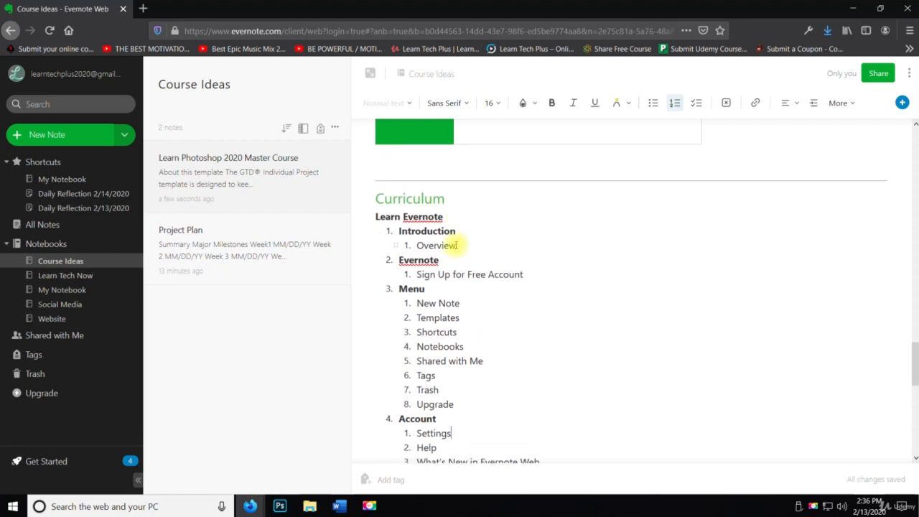
scroll(452, 242, up, 2)
scroll(438, 237, down, 2)
scroll(446, 244, down, 5)
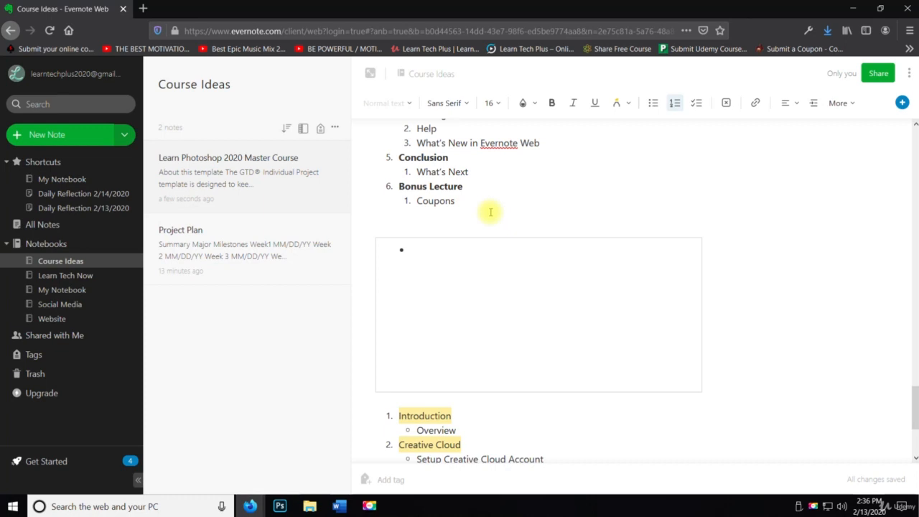
scroll(490, 211, up, 15)
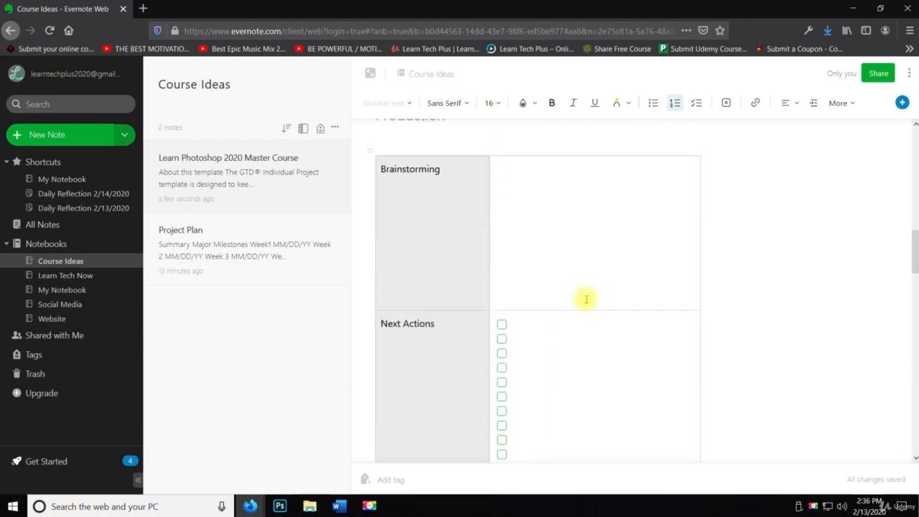
scroll(588, 299, up, 10)
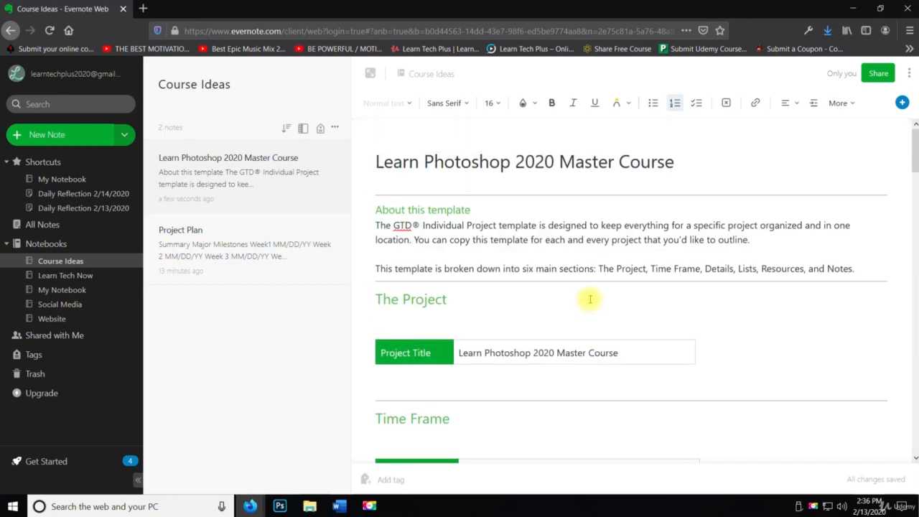
scroll(460, 309, down, 5)
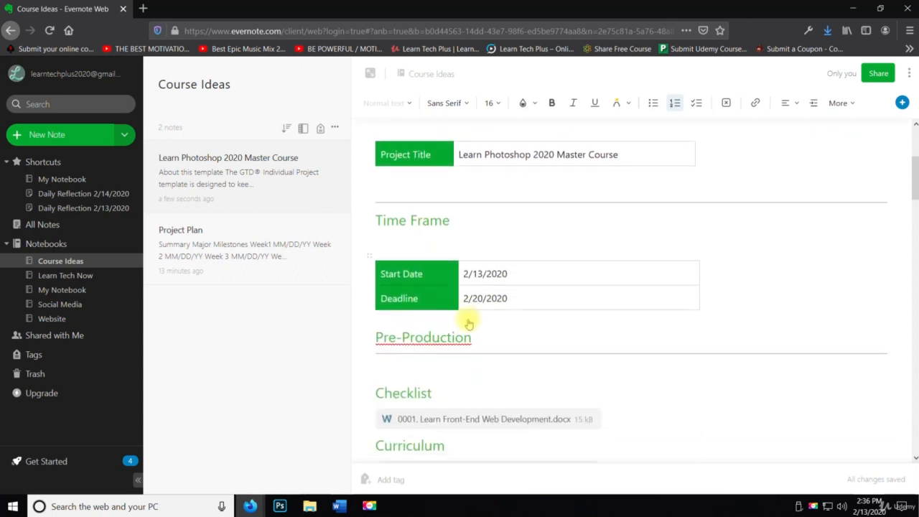
scroll(455, 310, down, 12)
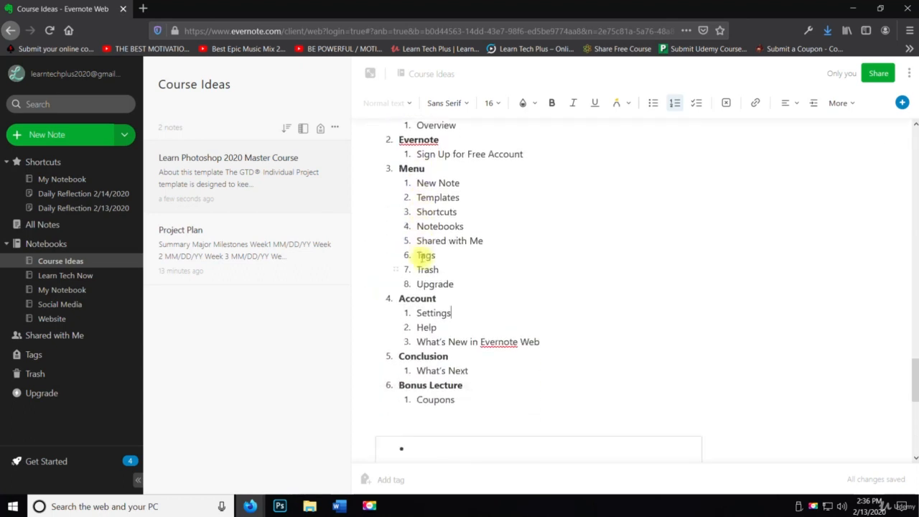
scroll(479, 335, down, 2)
scroll(470, 334, up, 8)
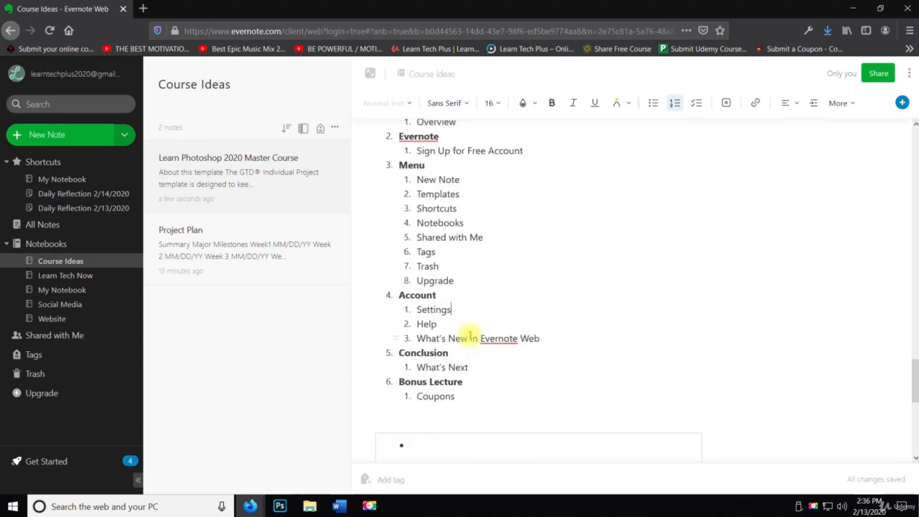
scroll(467, 332, down, 3)
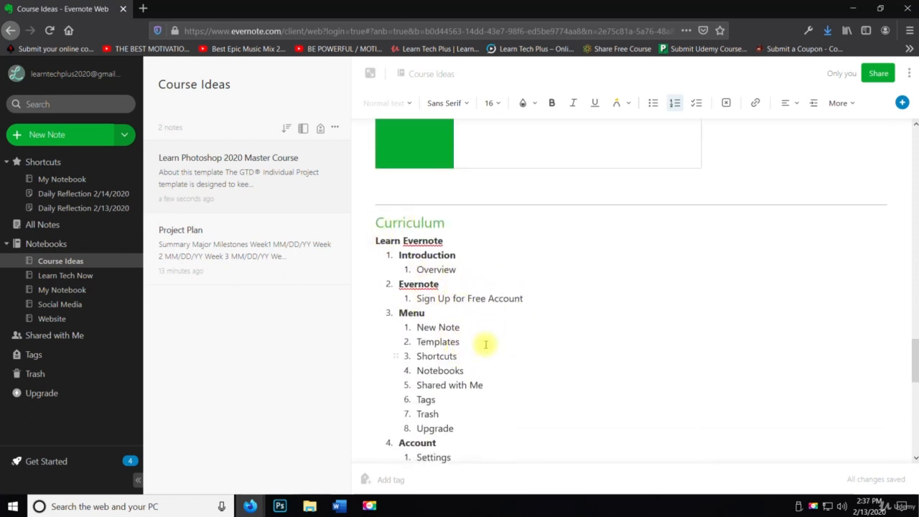
scroll(484, 345, up, 5)
scroll(485, 344, up, 5)
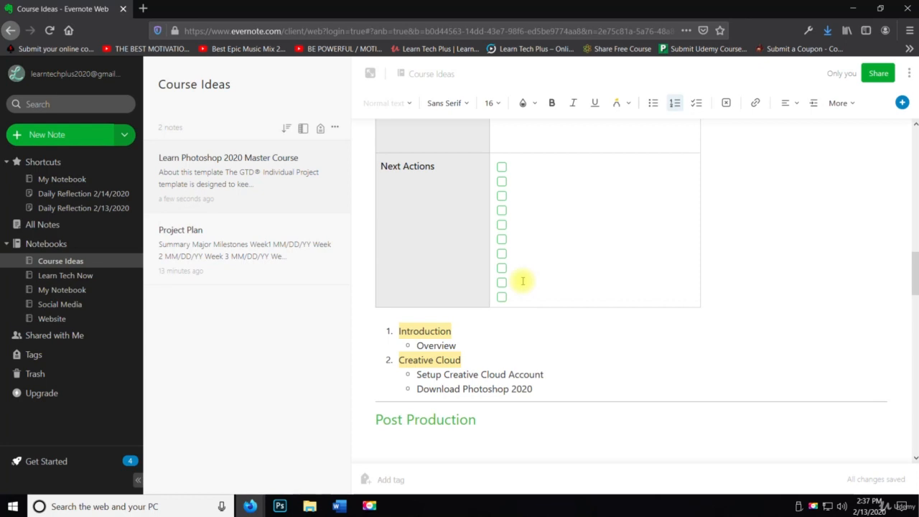
scroll(646, 327, up, 15)
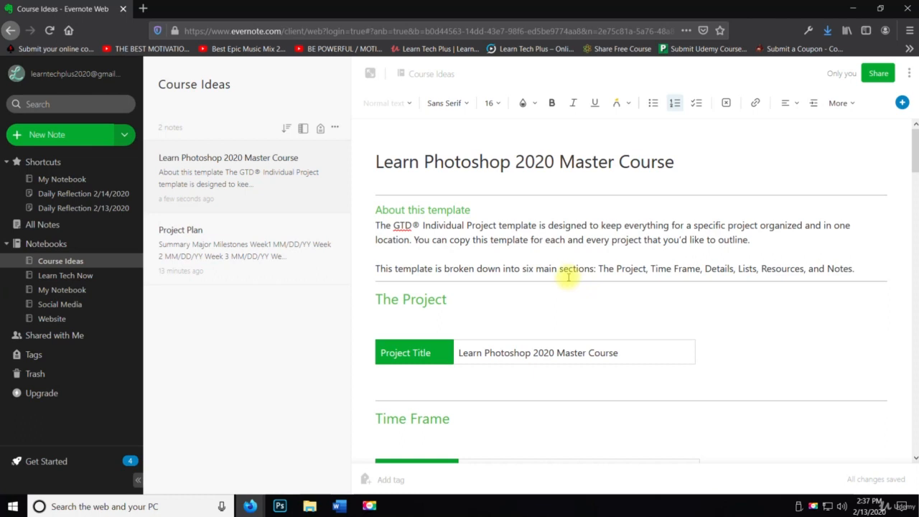
scroll(554, 246, down, 3)
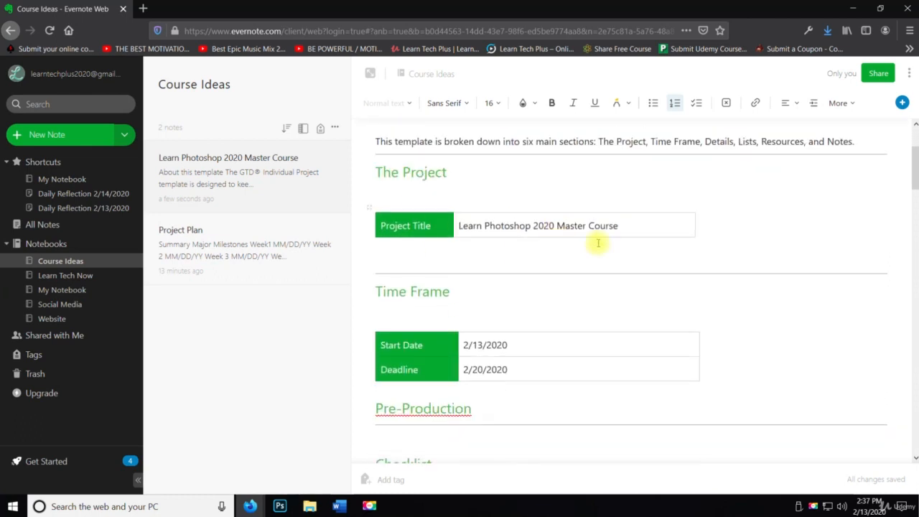
scroll(557, 363, down, 15)
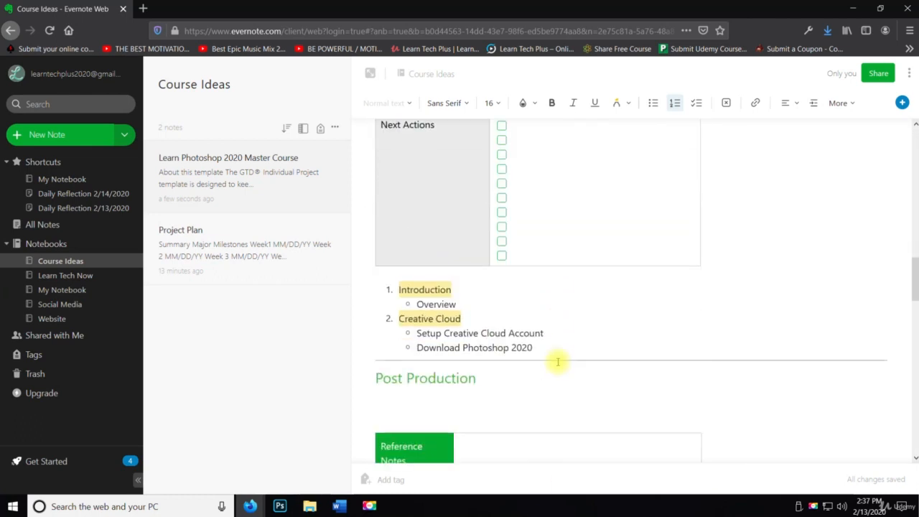
scroll(550, 338, up, 10)
scroll(550, 316, down, 7)
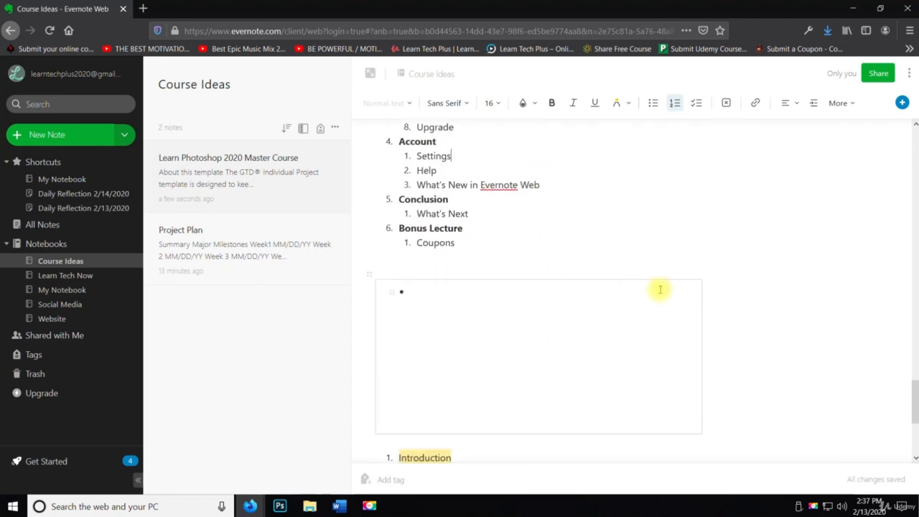
- Try to attach the "02. Learn Basic HTML5 Promo" video from D: 01. Learn Tech Plus, 04. Vault, 09. Promo Video to the note
scroll(866, 141, up, 7)
click(903, 102)
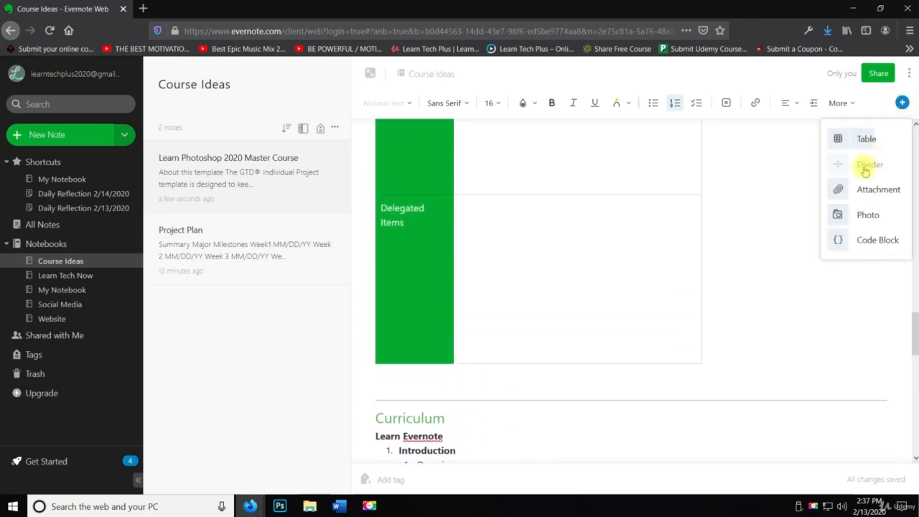
click(840, 188)
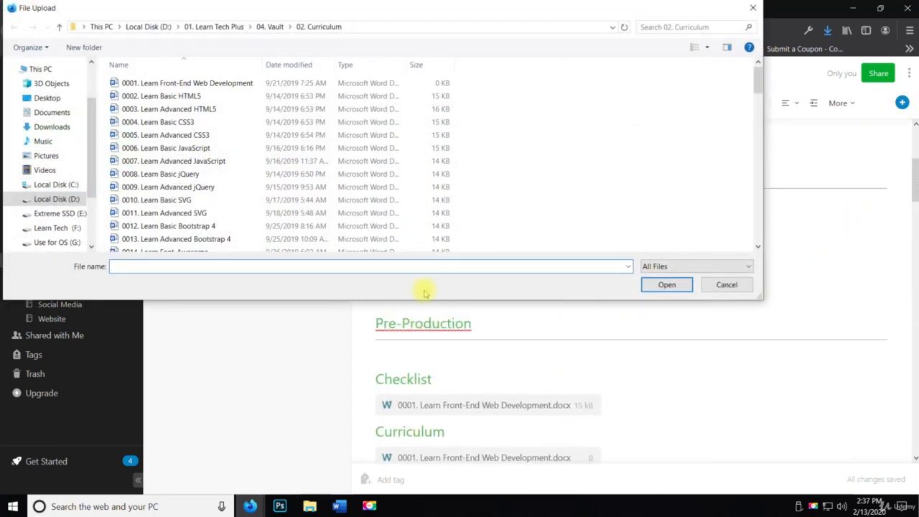
click(58, 199)
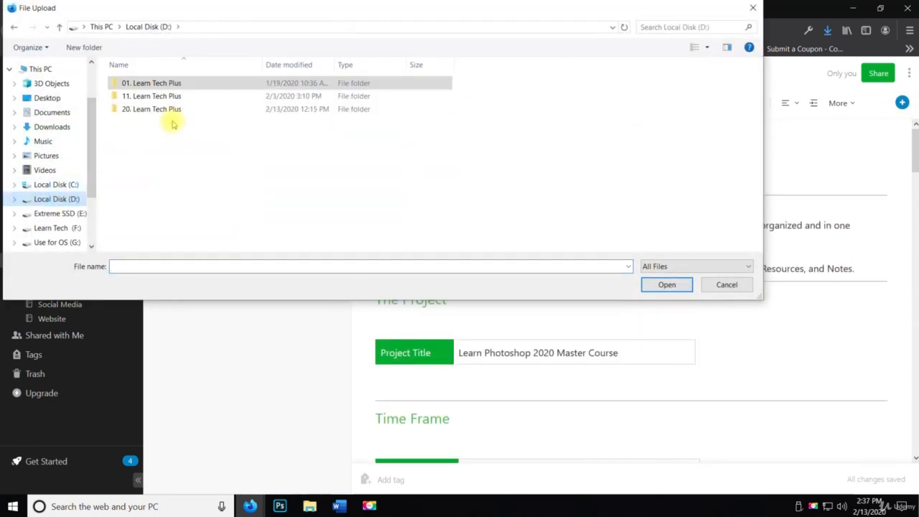
double_click(159, 85)
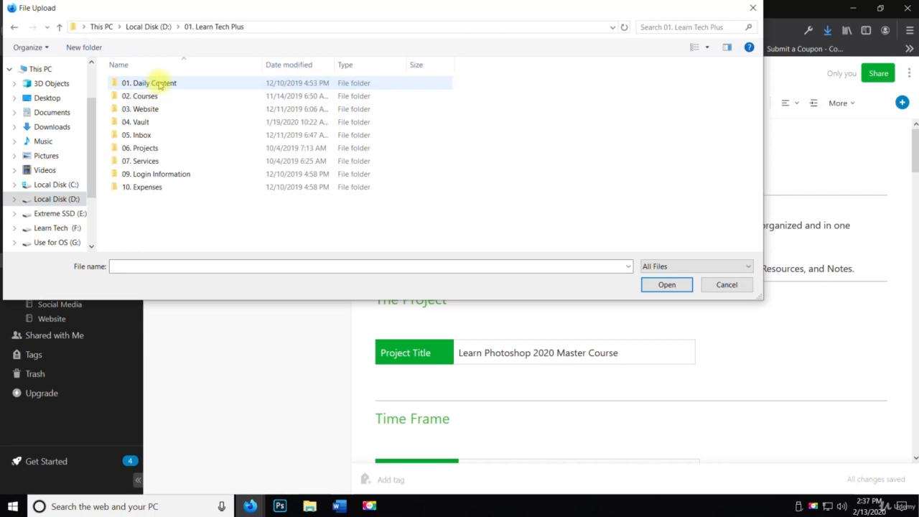
double_click(157, 123)
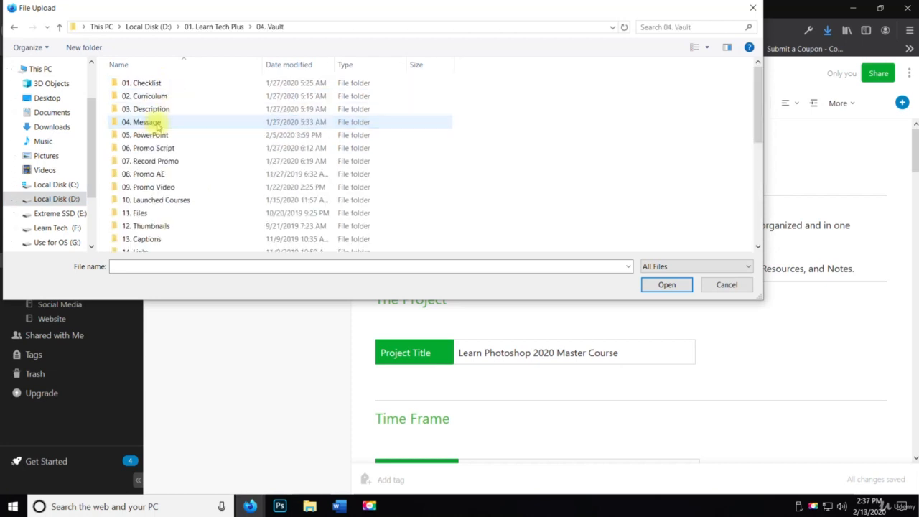
double_click(174, 188)
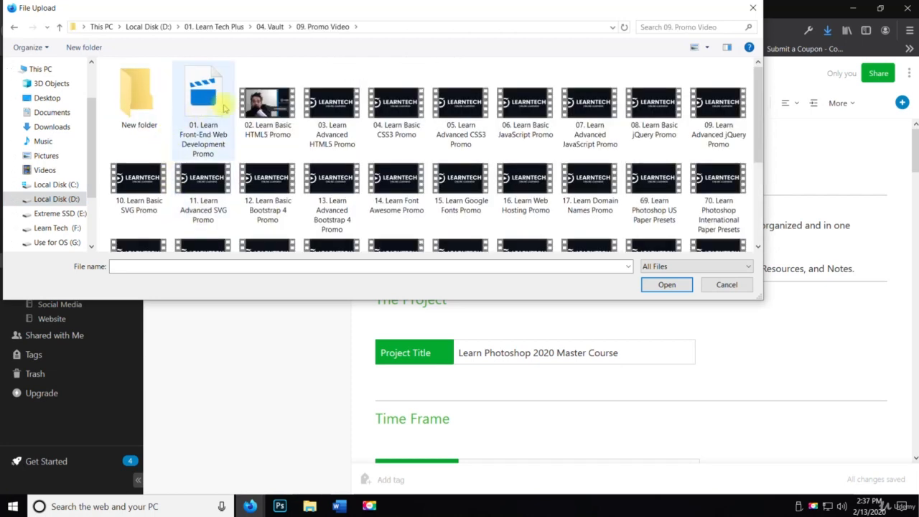
double_click(264, 107)
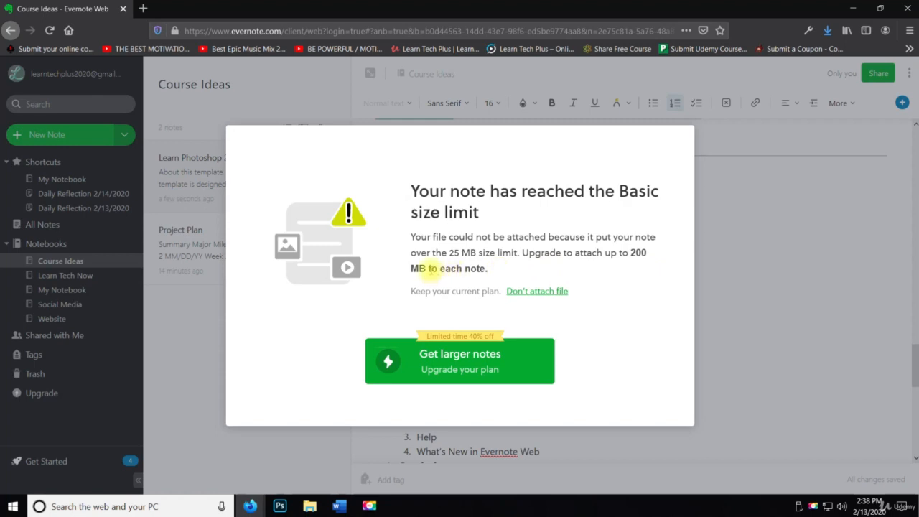
- Open the plan upgrade page from the note size limit notice and switch the plan prices to monthly billing
right_click(507, 369)
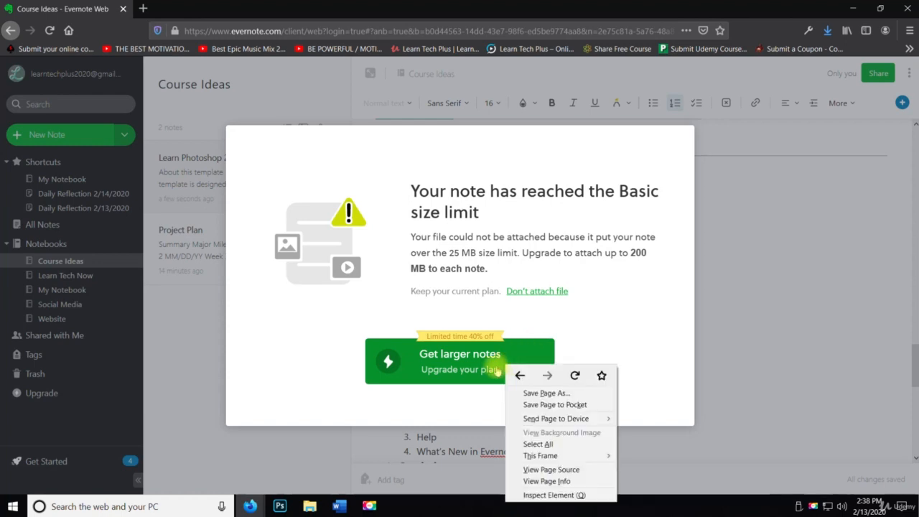
click(492, 361)
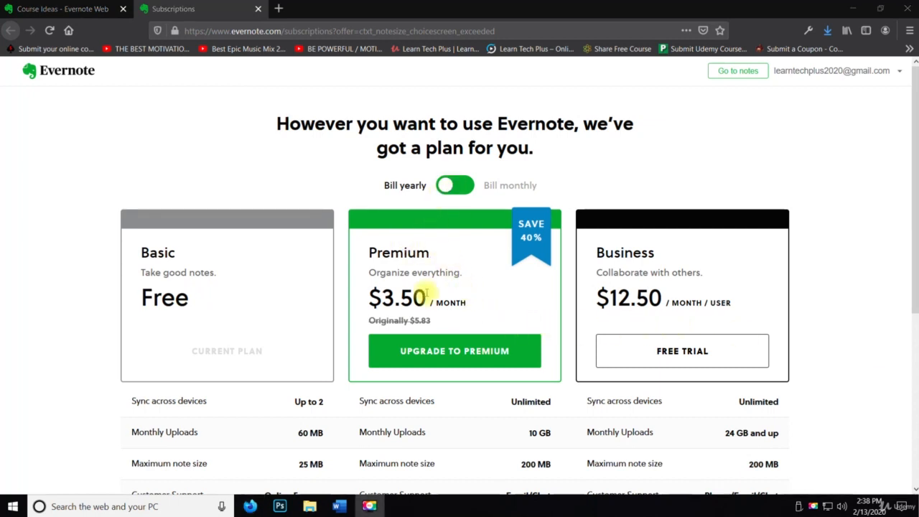
click(471, 186)
- Compare the monthly uploads, maximum note size and features of the Basic, Premium and Business plans, and close the Subscriptions page
scroll(495, 205, down, 2)
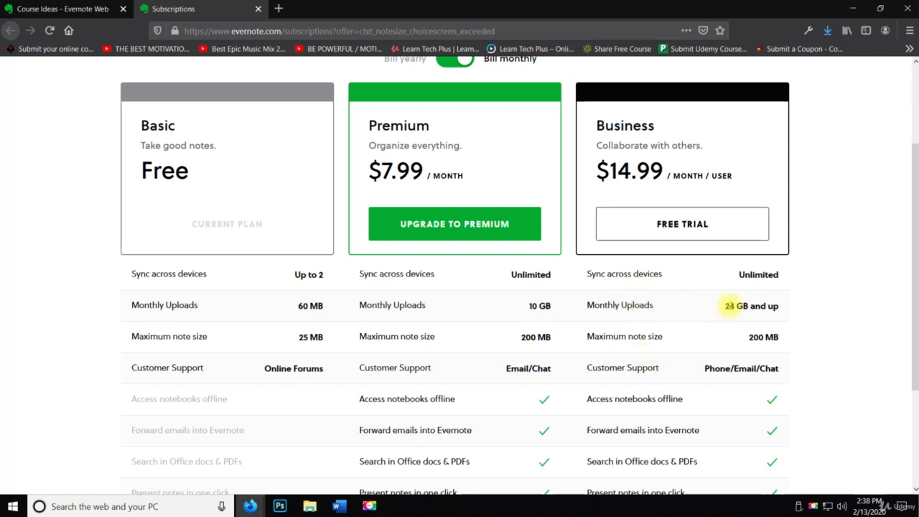
drag(729, 307, 810, 309)
click(811, 309)
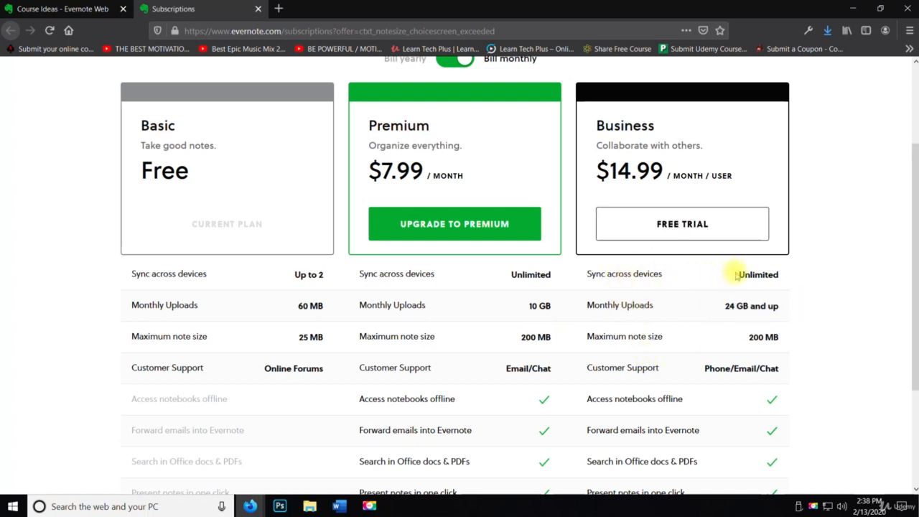
drag(627, 339, 780, 334)
click(780, 335)
scroll(707, 332, down, 2)
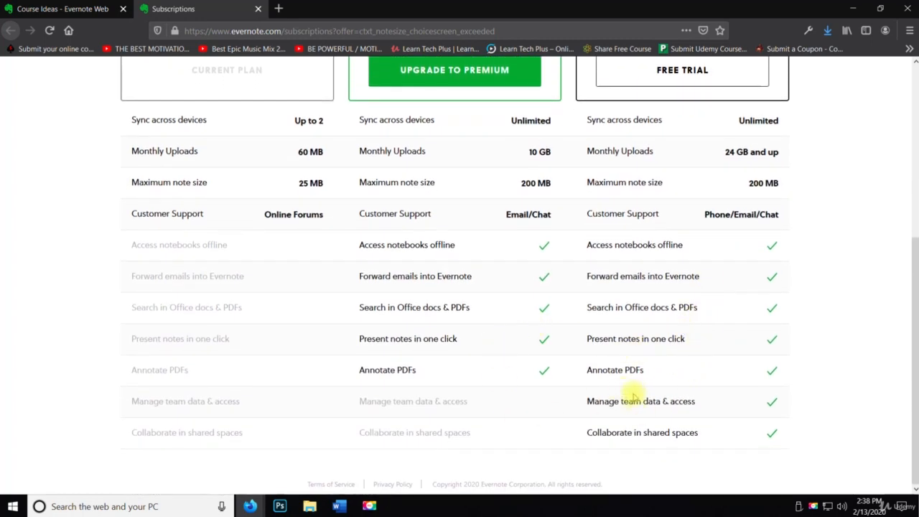
scroll(636, 400, up, 4)
scroll(472, 342, down, 4)
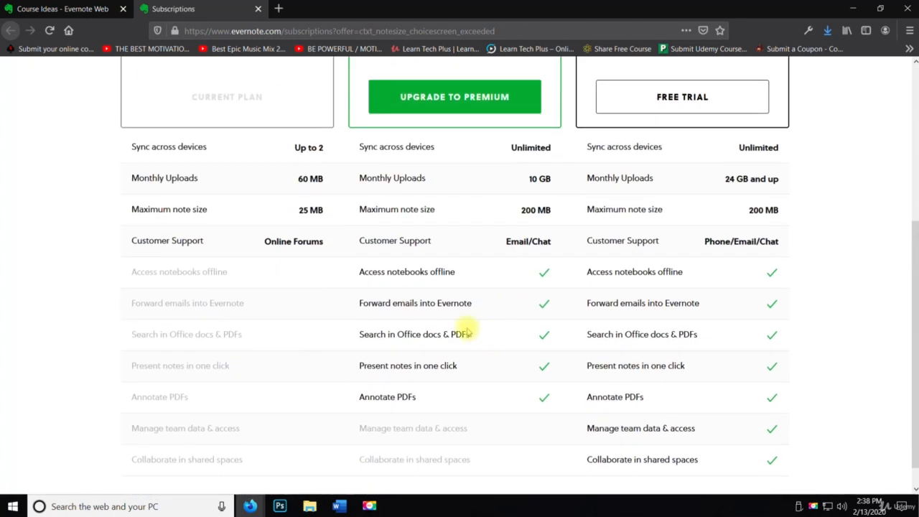
scroll(447, 288, up, 4)
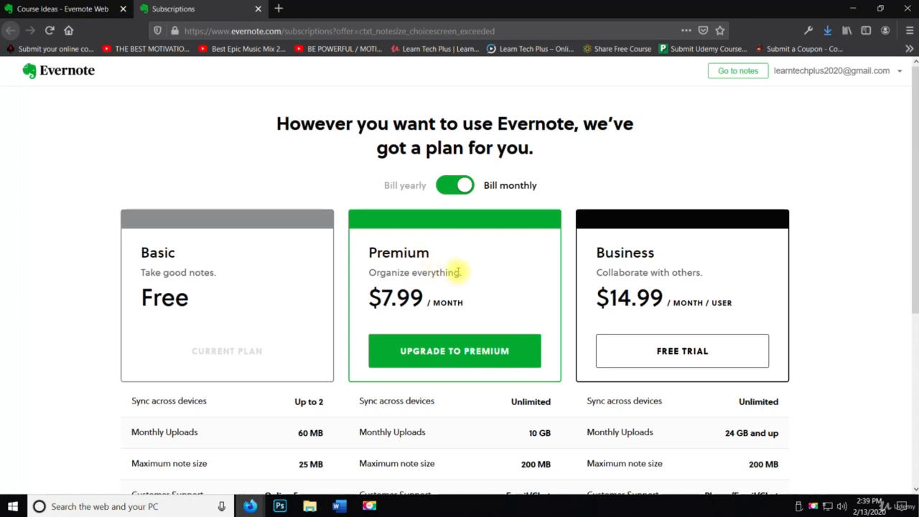
scroll(457, 271, down, 2)
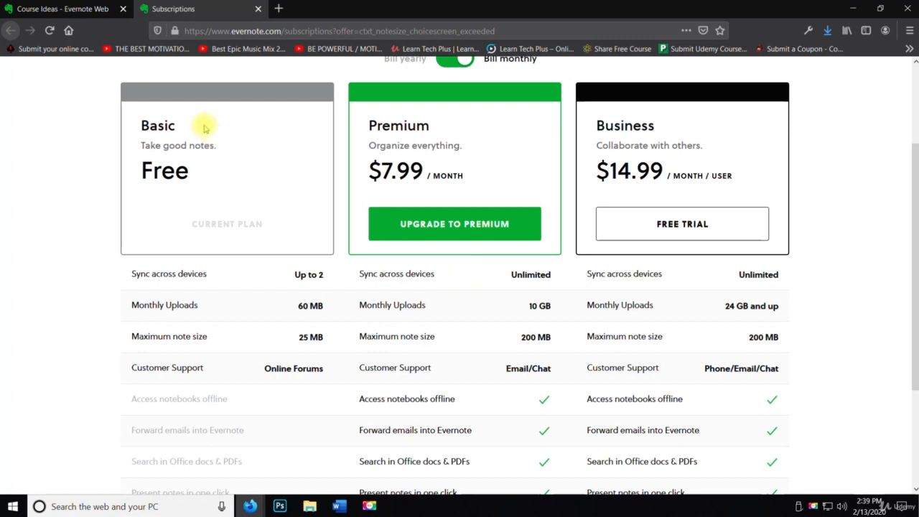
scroll(514, 285, up, 2)
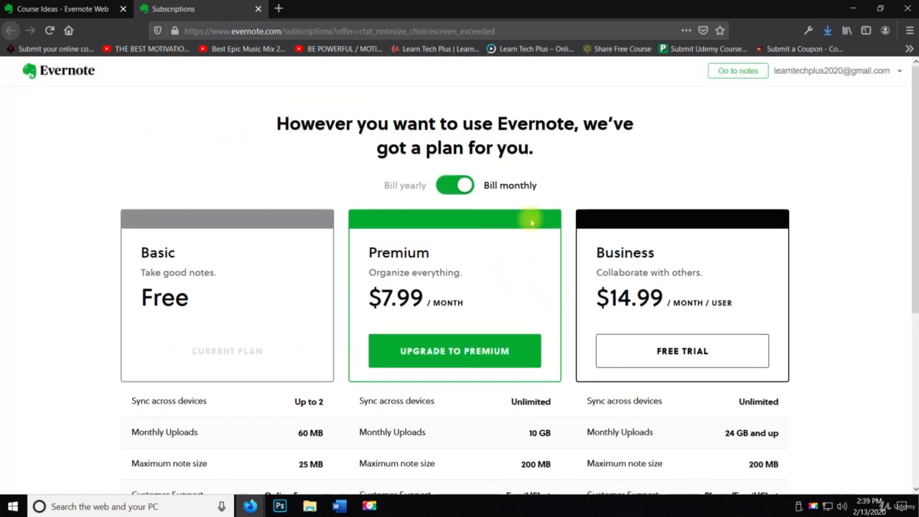
click(259, 10)
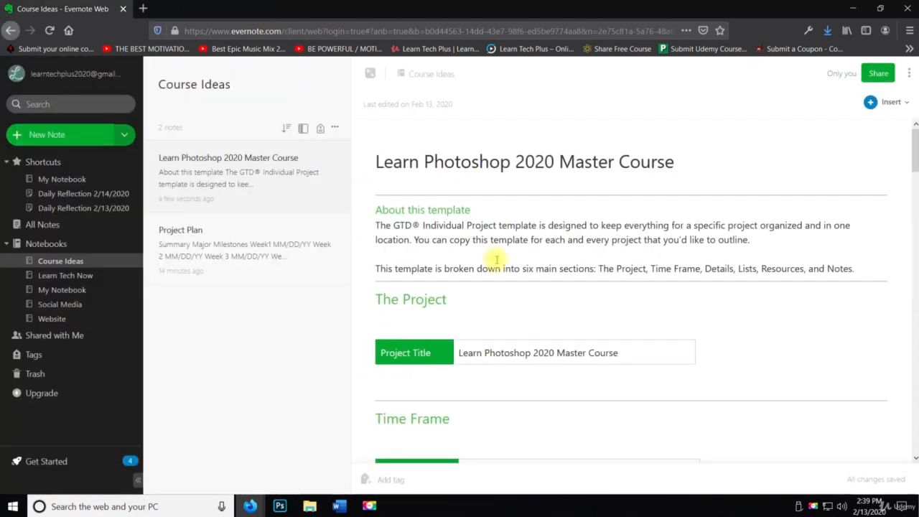